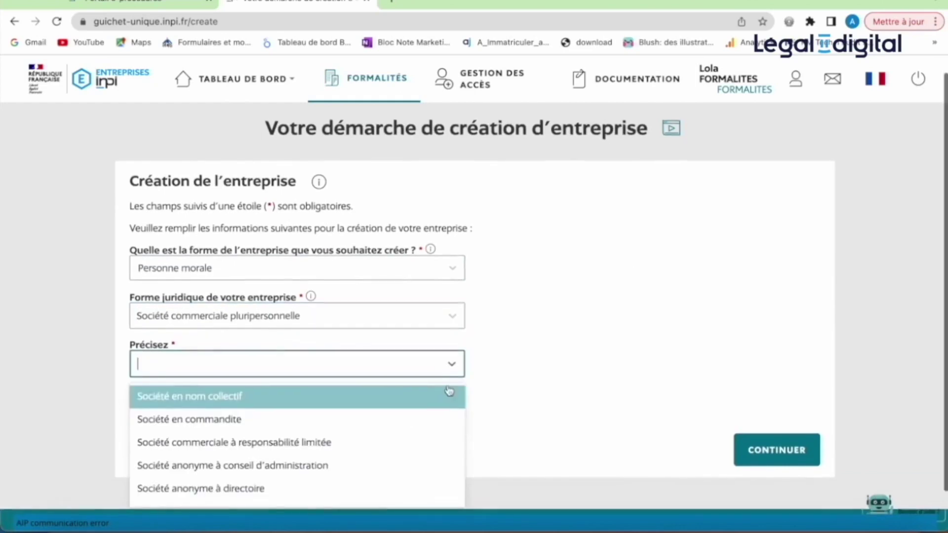
# - Set the company type to Société par actions simplifiée, variant SAS, answering Non to agricultural company
pyautogui.click(420, 484)
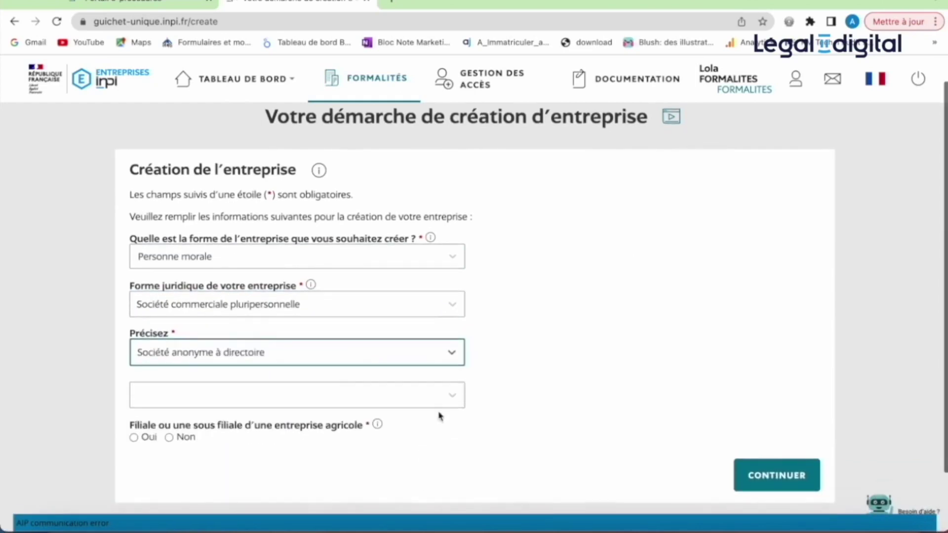
pyautogui.click(452, 366)
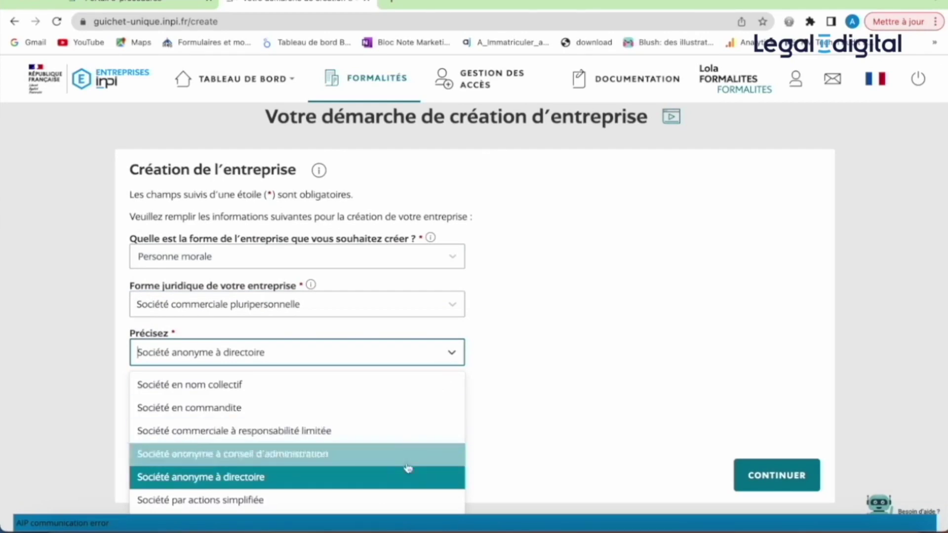
pyautogui.click(404, 500)
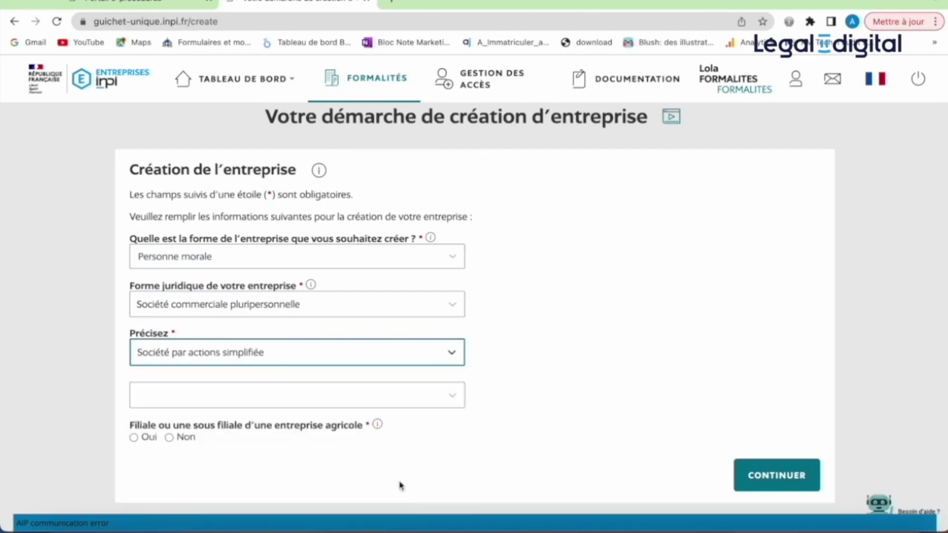
pyautogui.click(395, 405)
pyautogui.click(376, 431)
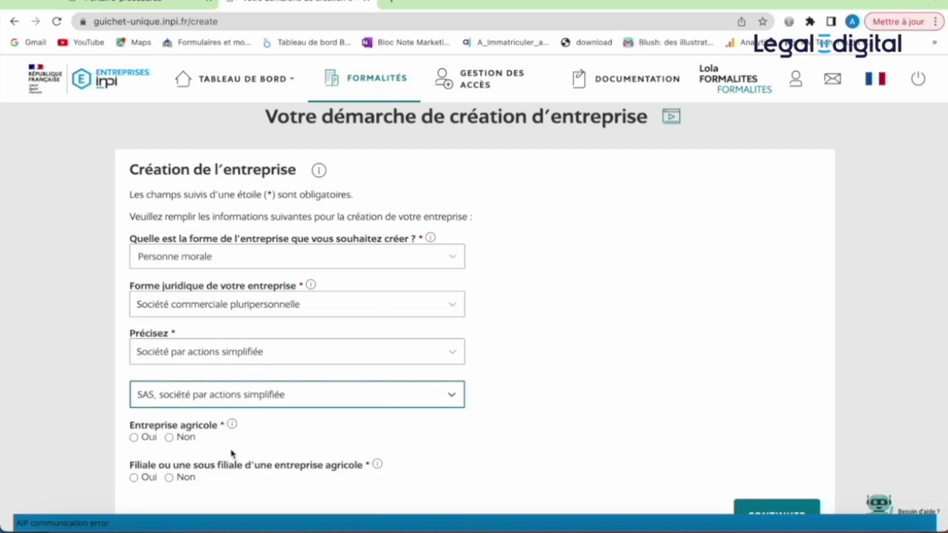
pyautogui.click(169, 438)
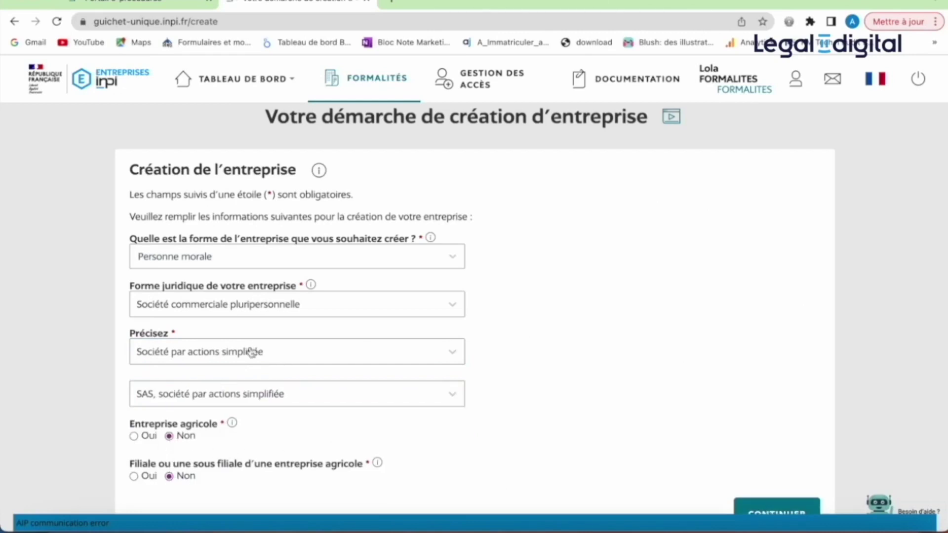
# - Continue to the general information form and name the draft LEGAL2DIGITAL
pyautogui.click(754, 508)
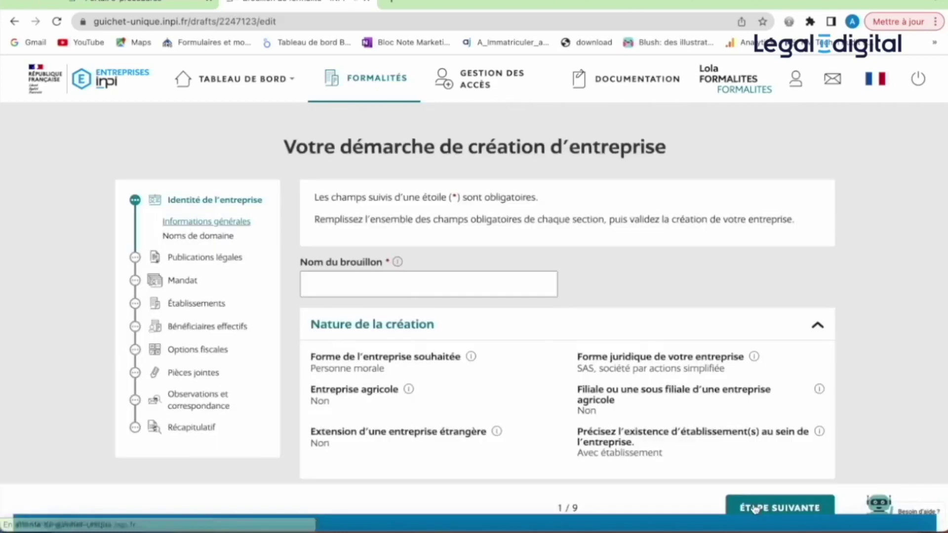
pyautogui.scroll(-2, 527, 328)
pyautogui.click(400, 212)
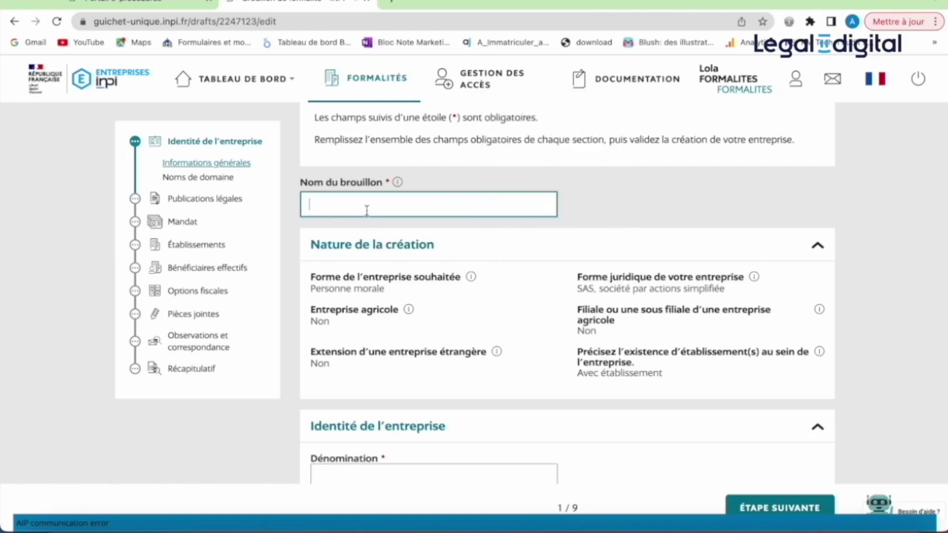
pyautogui.write('LEGAL')
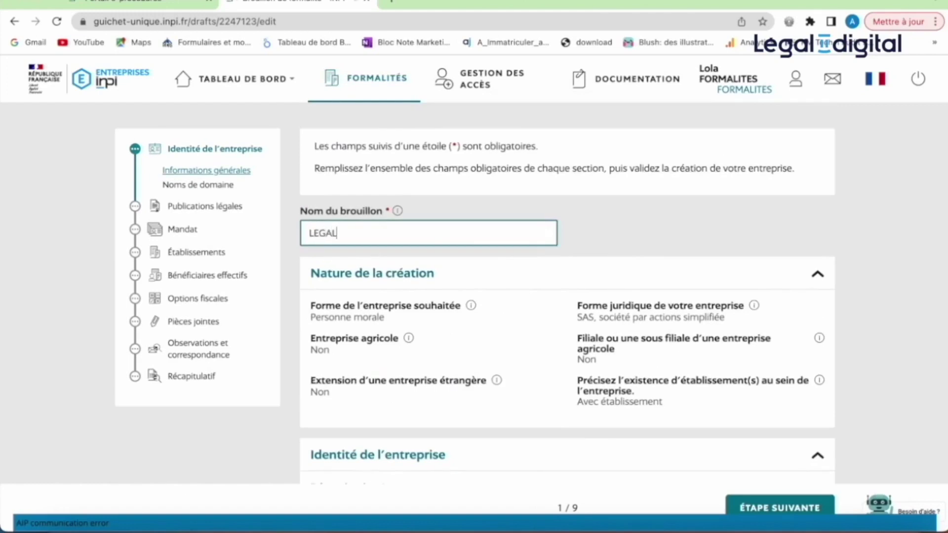
pyautogui.write('2DIGITAL')
pyautogui.scroll(-3, 523, 294)
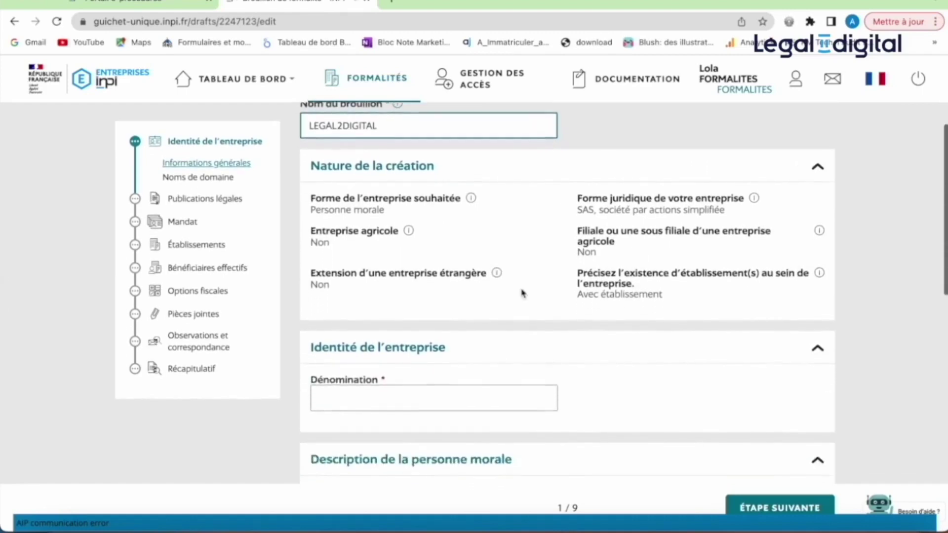
pyautogui.scroll(-2, 523, 293)
pyautogui.scroll(-1, 521, 295)
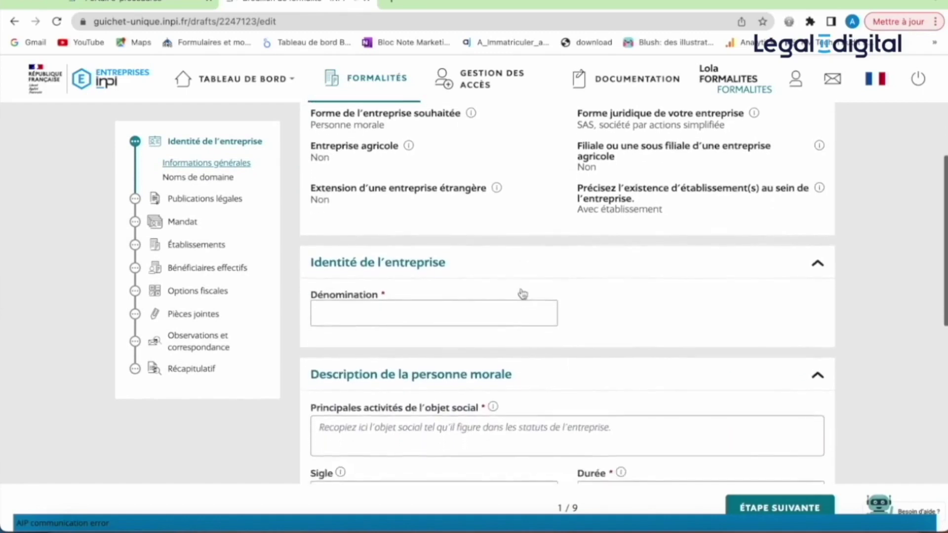
# - Enter Dénomination Legal2digital, main activities 'Holding....' and a duration of 99 years
pyautogui.click(459, 310)
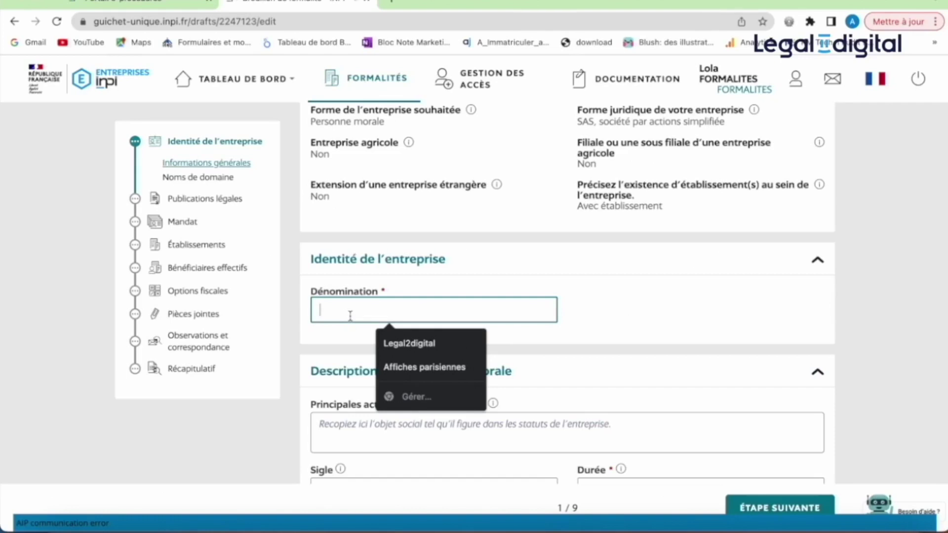
pyautogui.click(400, 345)
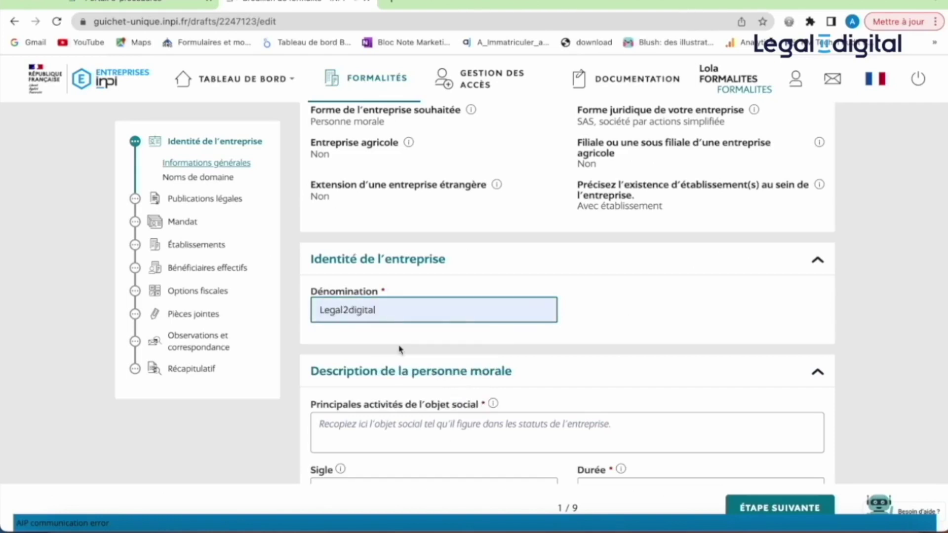
pyautogui.scroll(-2, 400, 349)
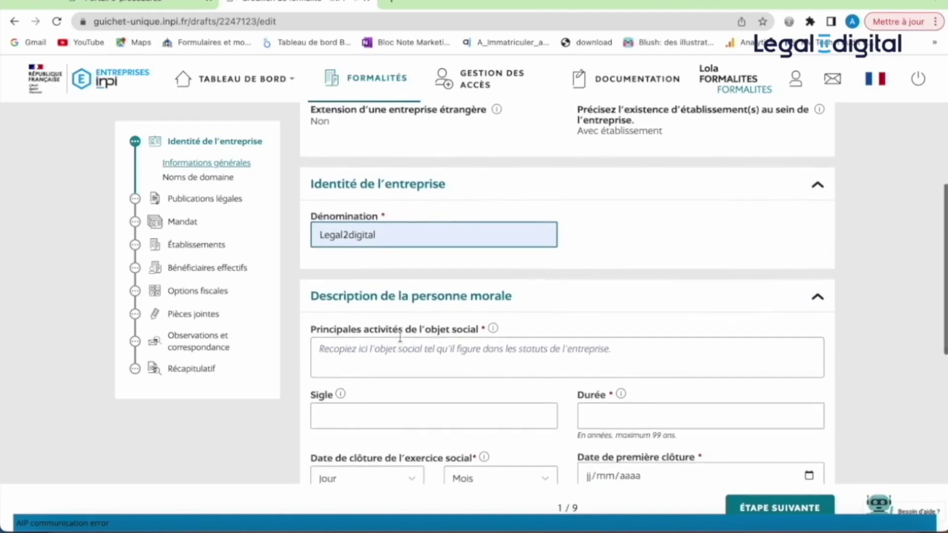
pyautogui.scroll(-1, 399, 339)
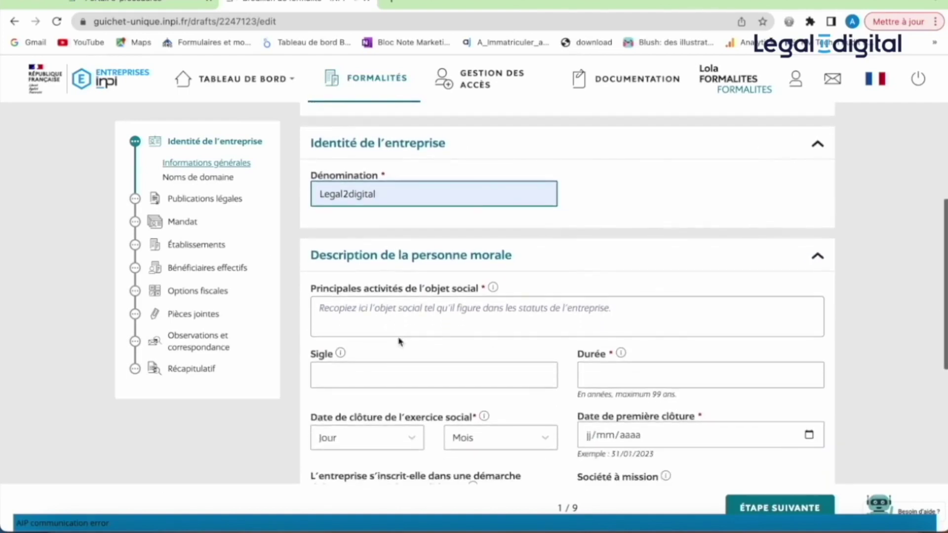
pyautogui.click(390, 308)
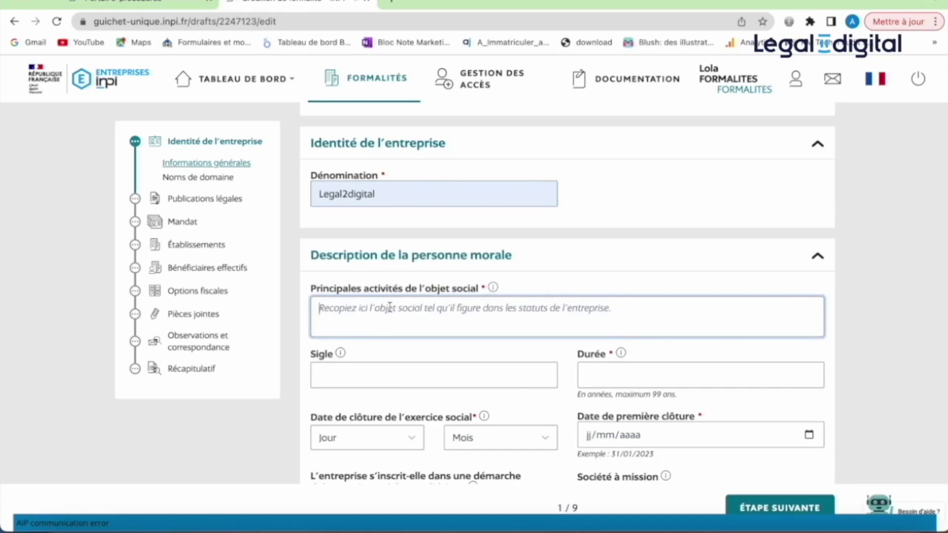
pyautogui.write('Holding....')
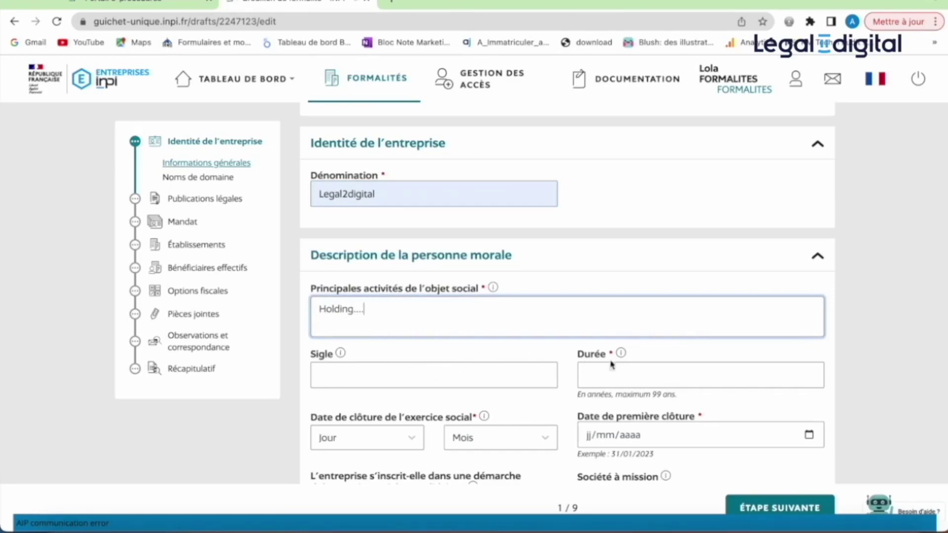
pyautogui.click(627, 374)
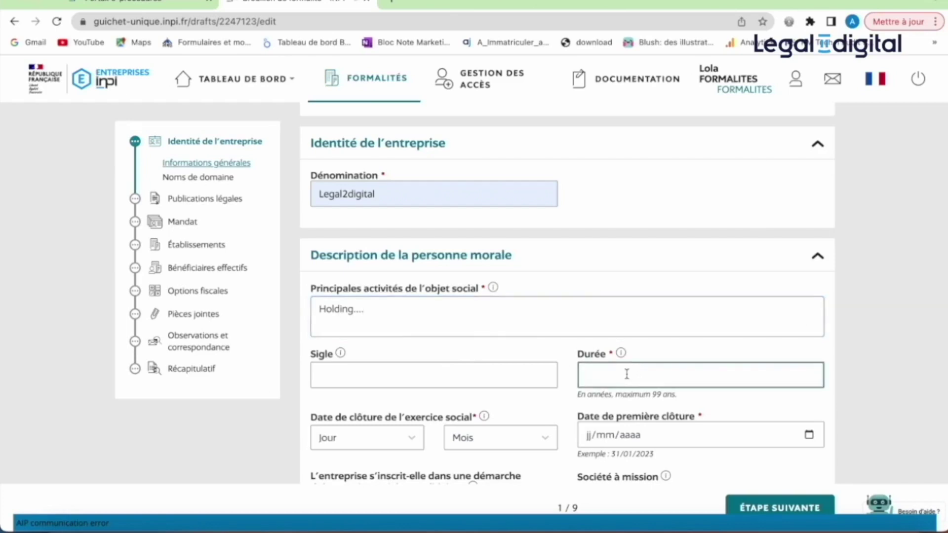
pyautogui.write('99')
# - Set the financial year end to 31 Décembre with first closing on 31/12/2024
pyautogui.click(413, 439)
pyautogui.click(392, 440)
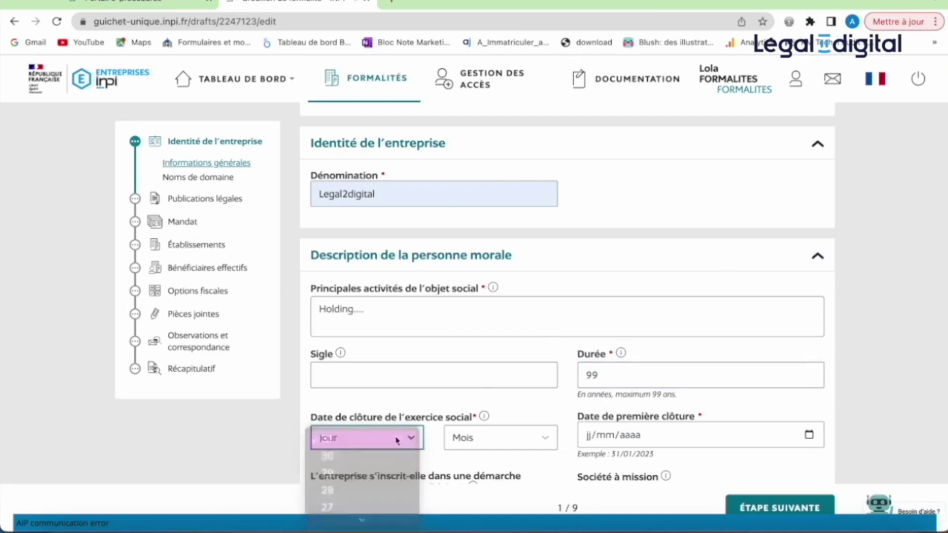
pyautogui.click(494, 440)
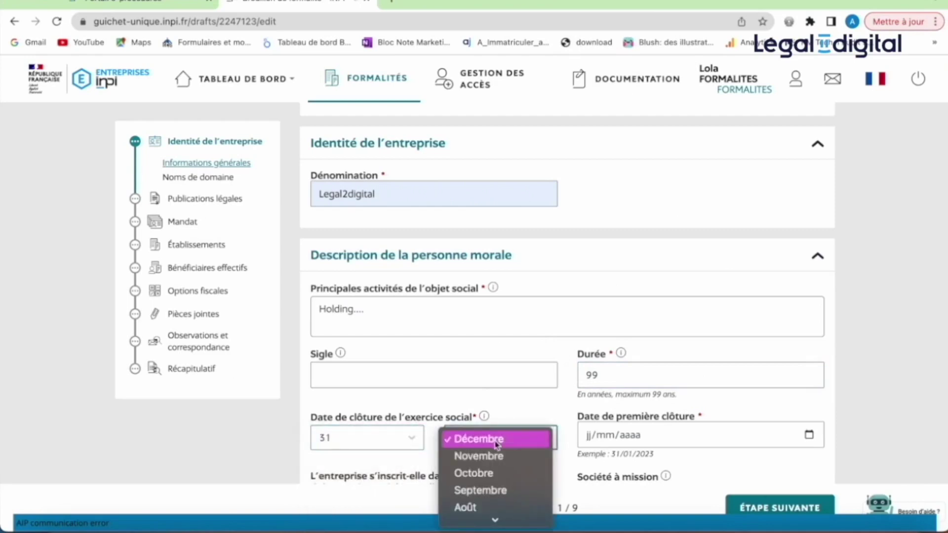
pyautogui.click(497, 440)
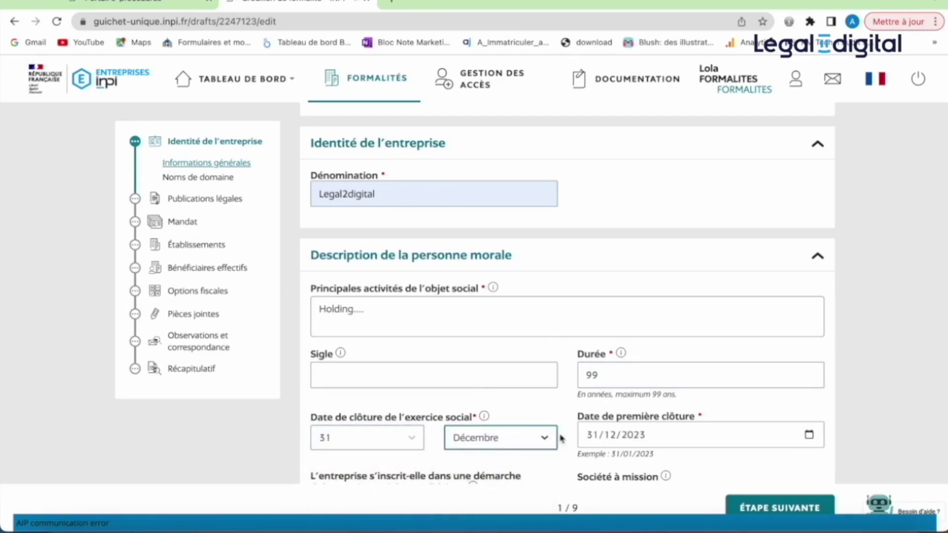
pyautogui.click(668, 436)
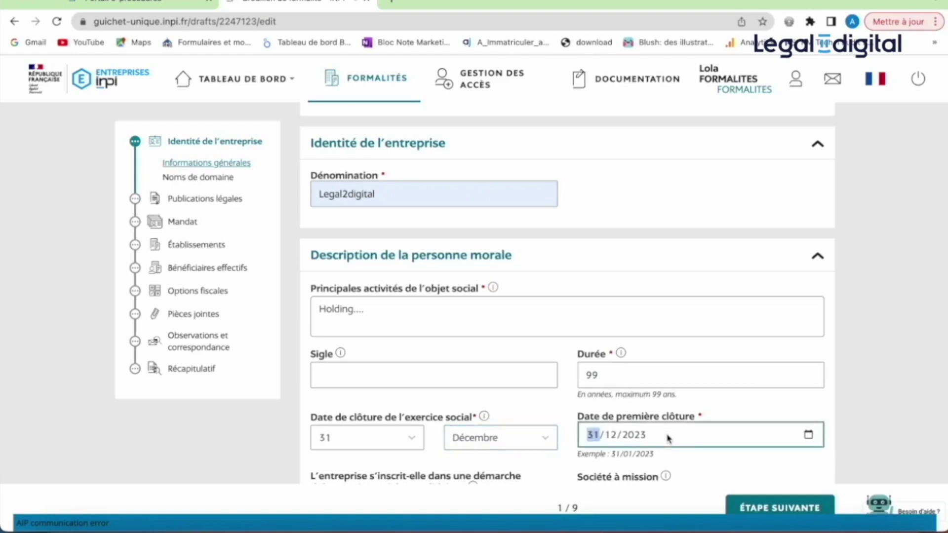
pyautogui.click(646, 436)
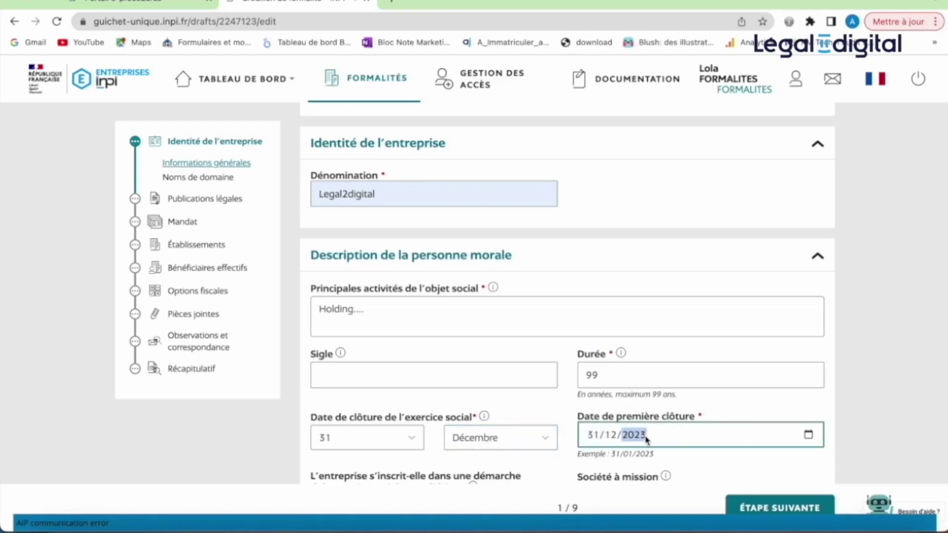
pyautogui.write('2024')
pyautogui.scroll(-3, 409, 368)
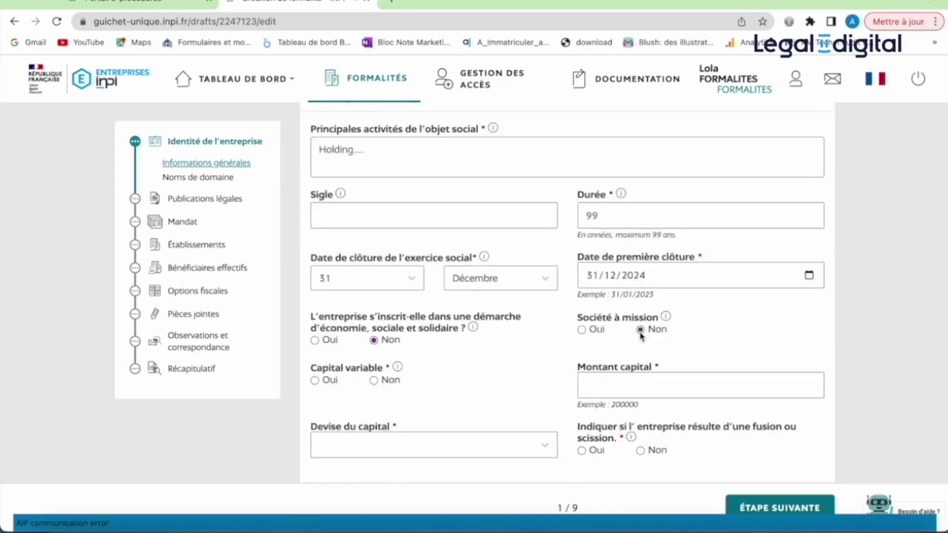
# - Declare a fixed capital (variable capital Non) of 1000
pyautogui.click(374, 382)
pyautogui.click(636, 394)
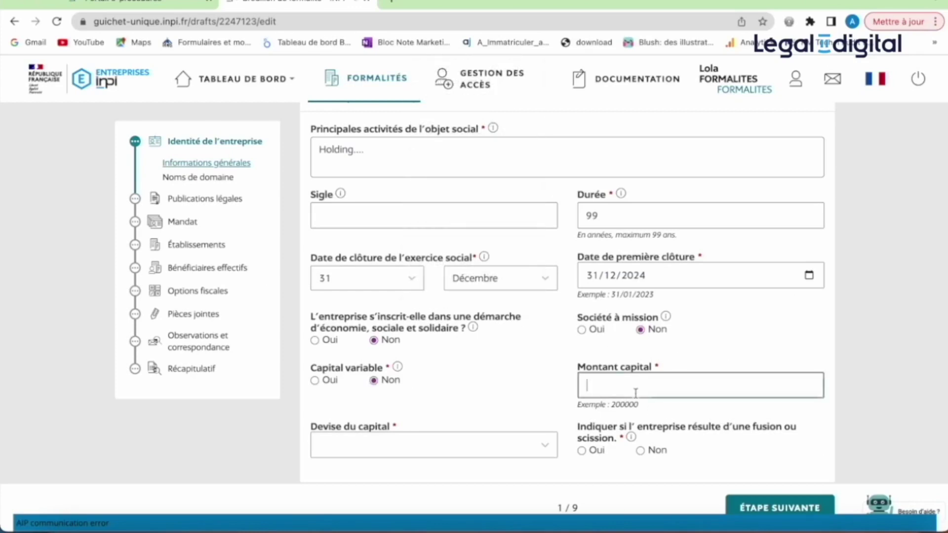
pyautogui.write('1000')
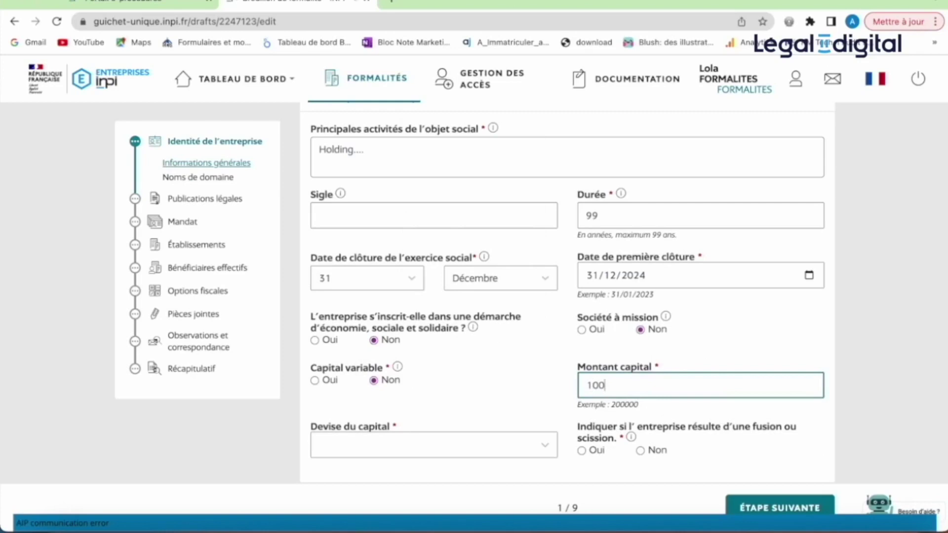
pyautogui.click(495, 453)
# - Set the capital currency to Euro
pyautogui.write('eu')
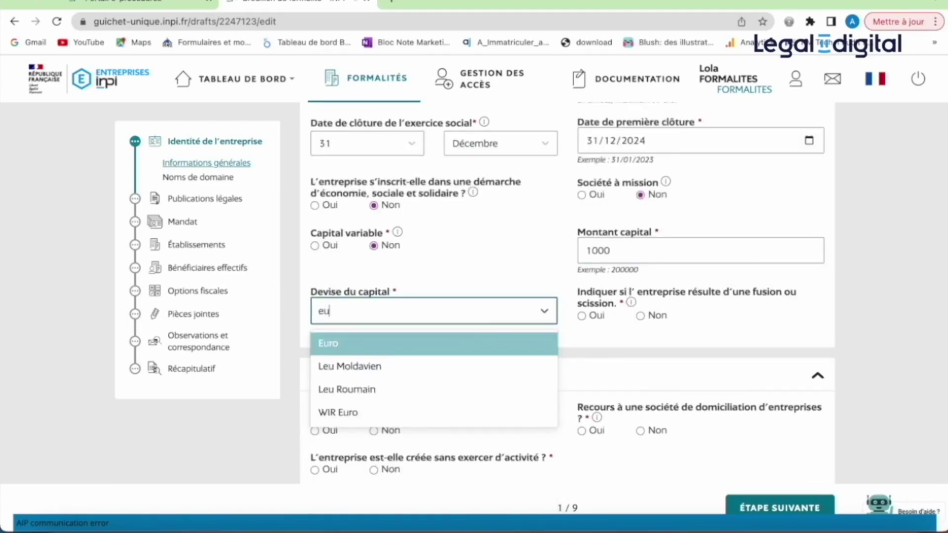
pyautogui.click(407, 346)
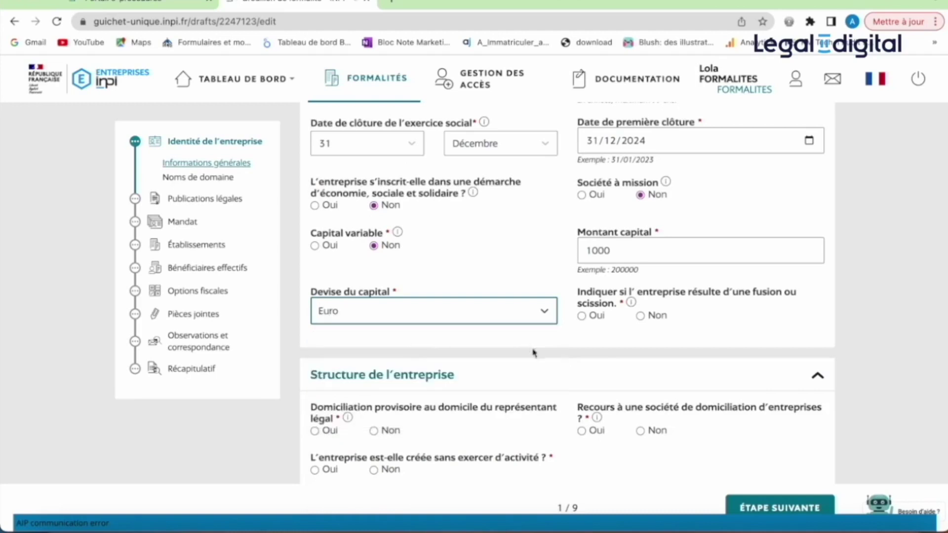
pyautogui.scroll(-1, 548, 351)
pyautogui.scroll(-2, 547, 352)
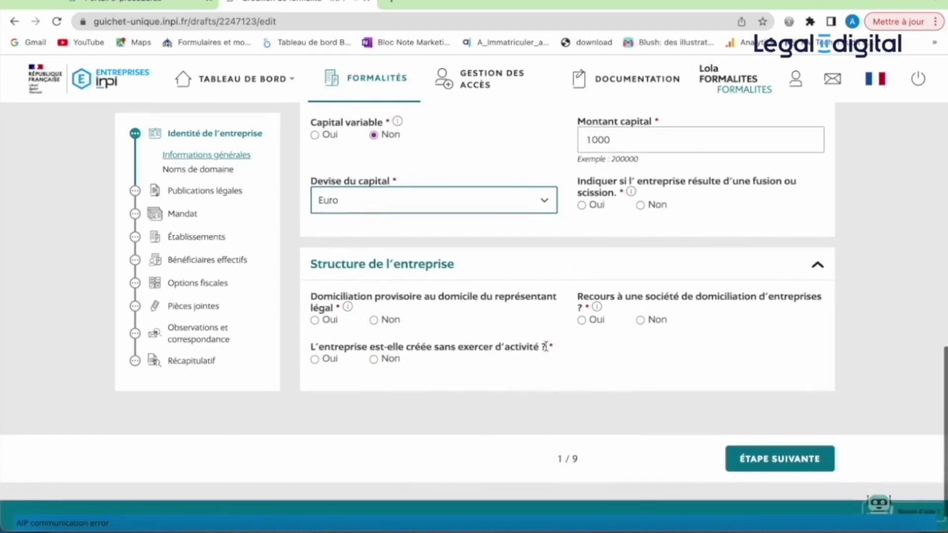
# - Answer Non to merger/split, domiciliation company and creation without activity
pyautogui.click(643, 211)
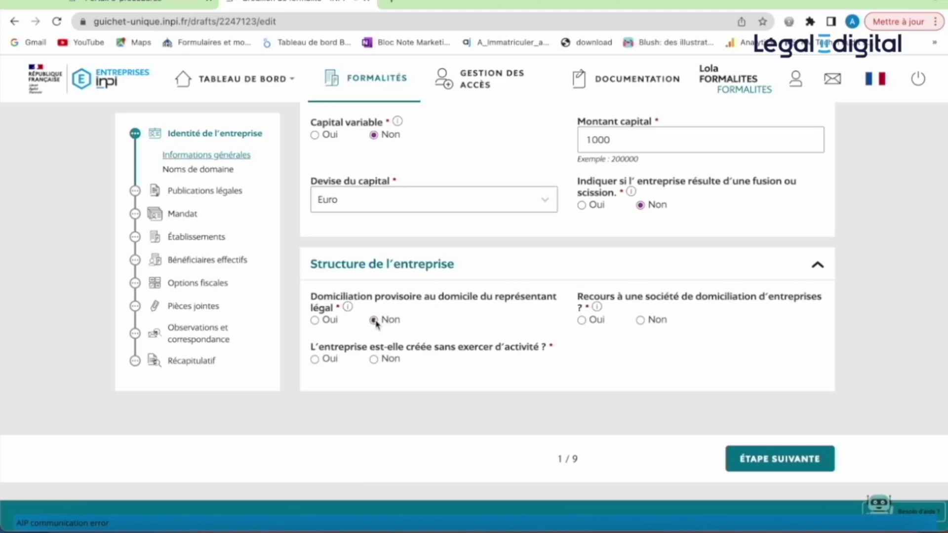
pyautogui.moveTo(346, 313)
pyautogui.click(640, 320)
pyautogui.click(374, 360)
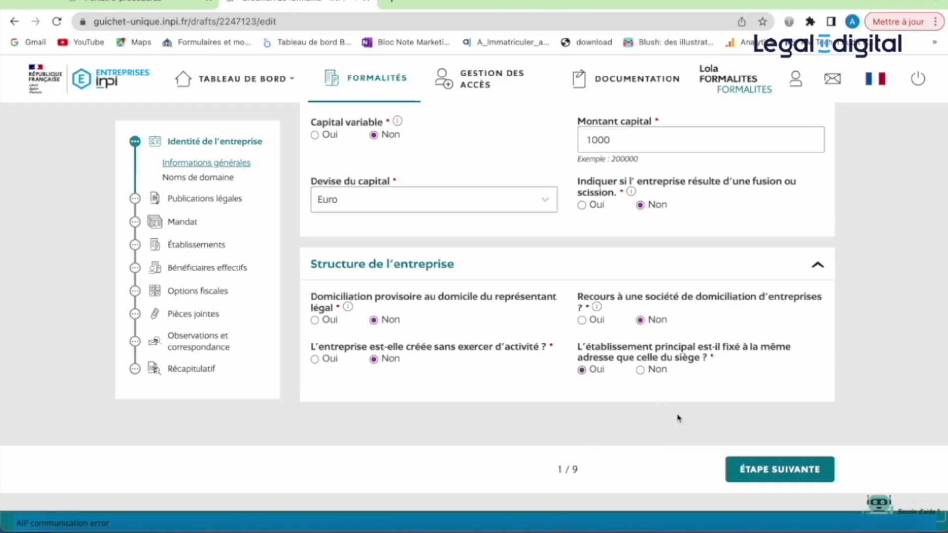
# - On the domain names page, enter legal2digital.fr and add it to the domain list
pyautogui.click(754, 473)
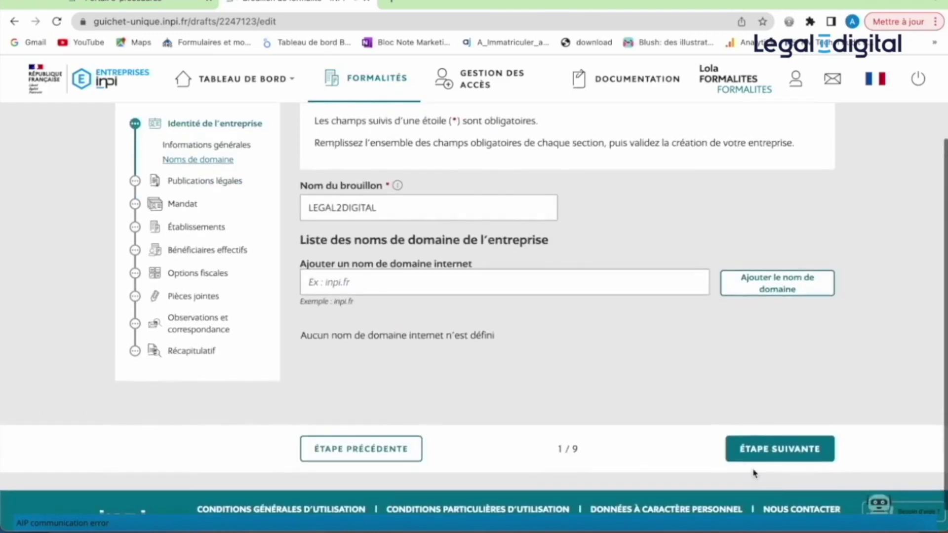
pyautogui.click(478, 287)
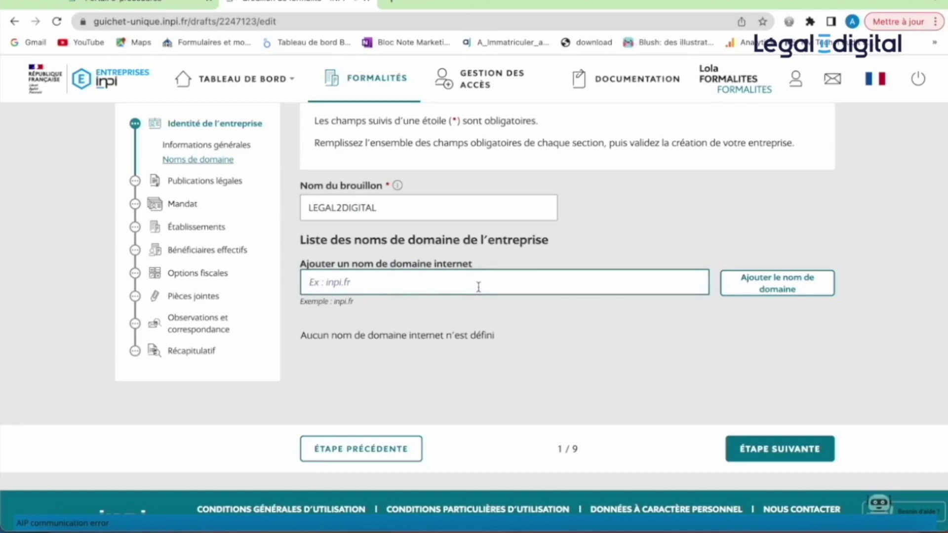
pyautogui.write('legal2digital.fr')
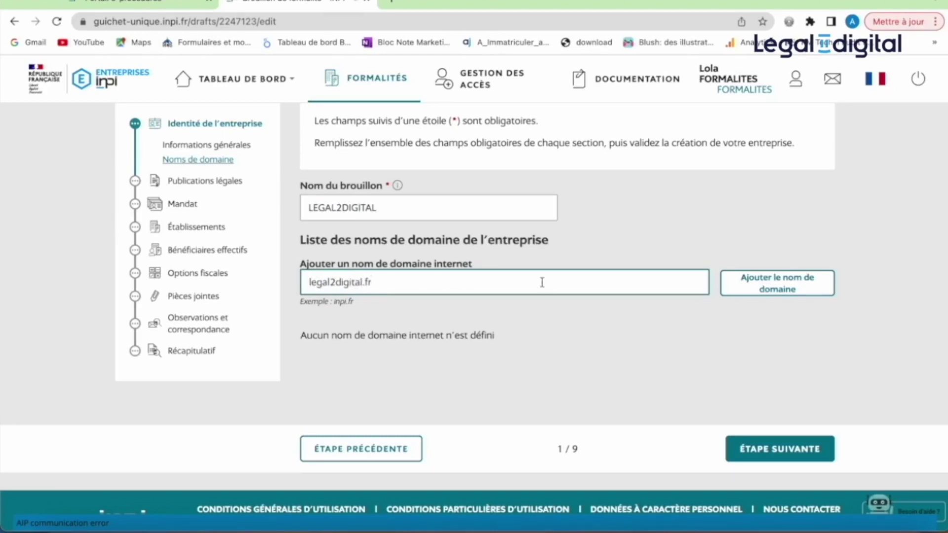
pyautogui.click(776, 293)
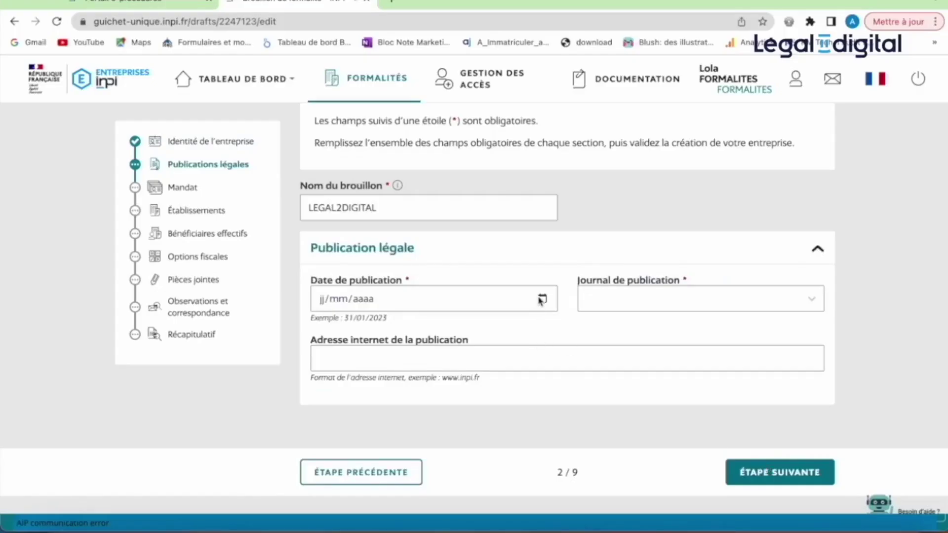
# - Record the publication dated 09/06/2023 in affiches-parisiennes.com and proceed to the Mandat step
pyautogui.click(541, 301)
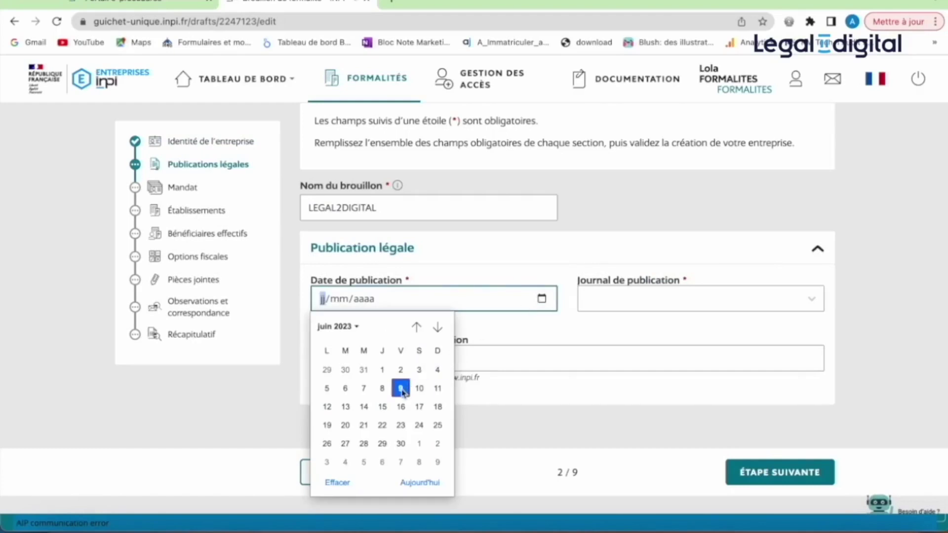
pyautogui.click(402, 389)
pyautogui.click(631, 311)
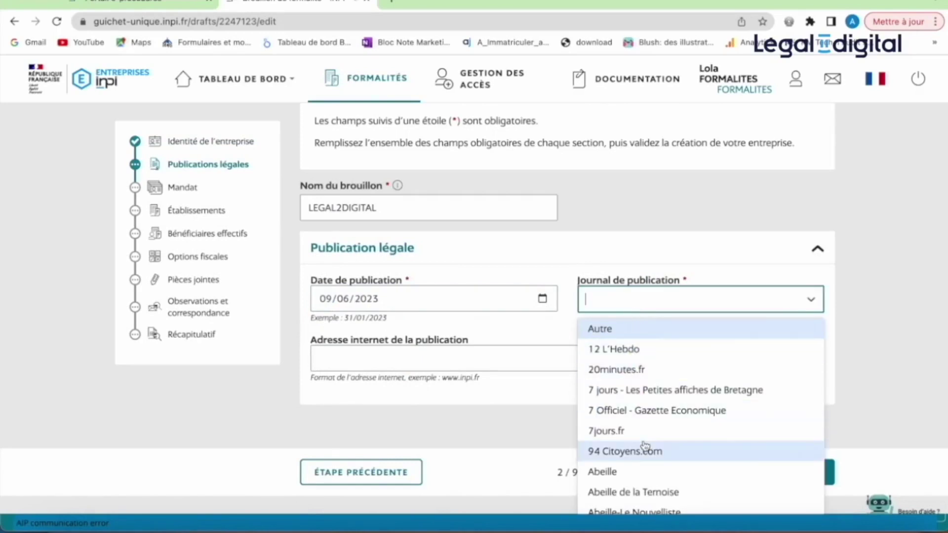
pyautogui.click(622, 335)
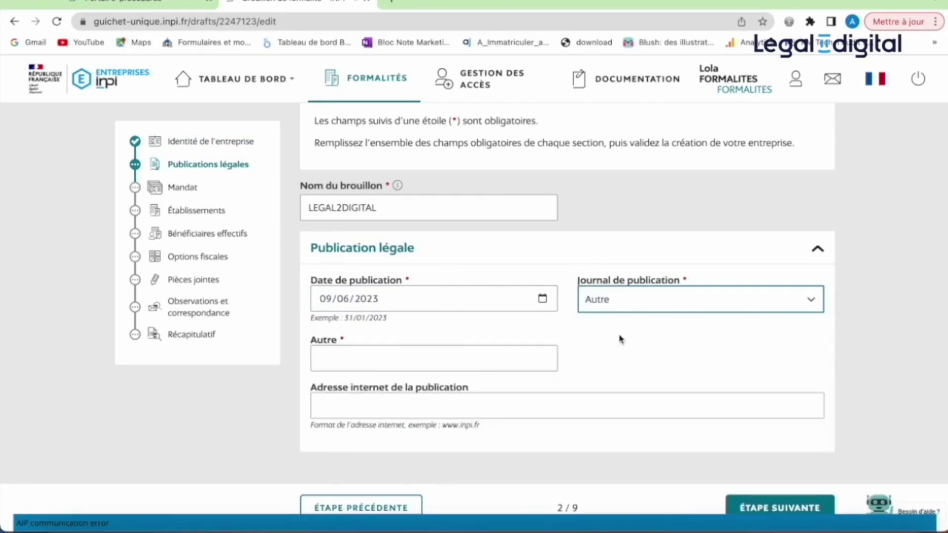
pyautogui.click(508, 362)
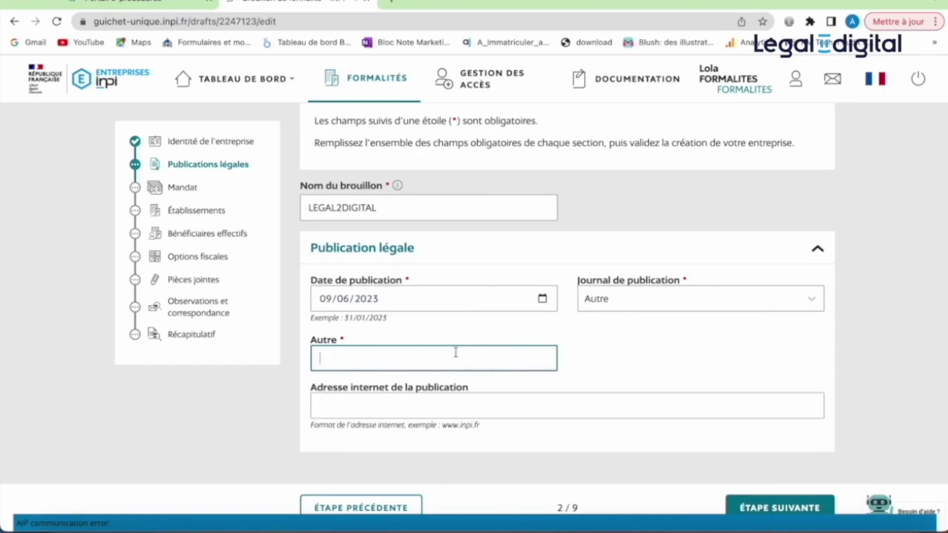
pyautogui.click(660, 298)
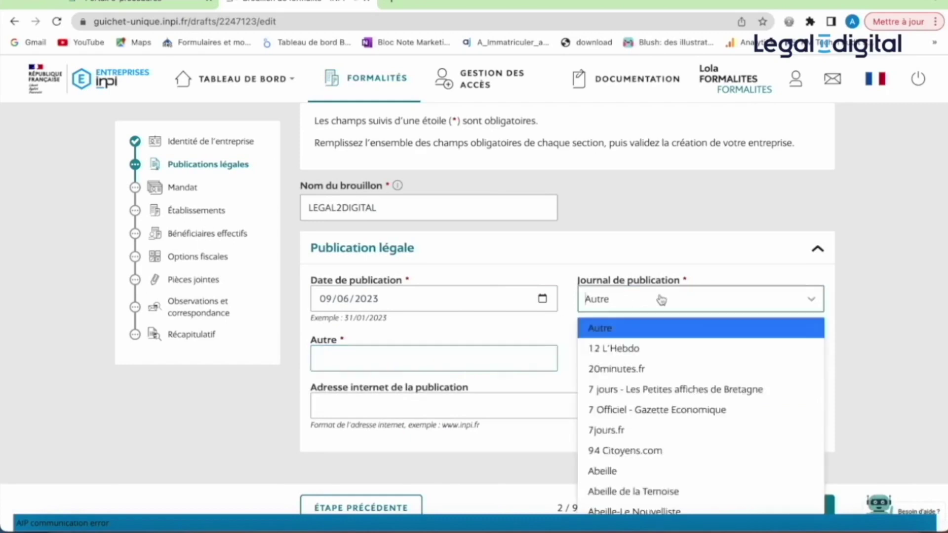
pyautogui.scroll(-3, 668, 393)
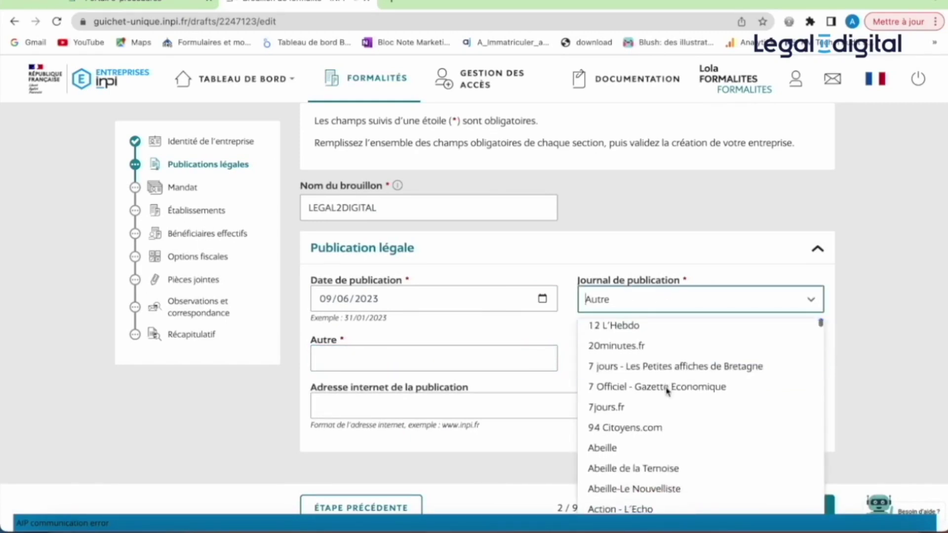
pyautogui.scroll(-6, 668, 393)
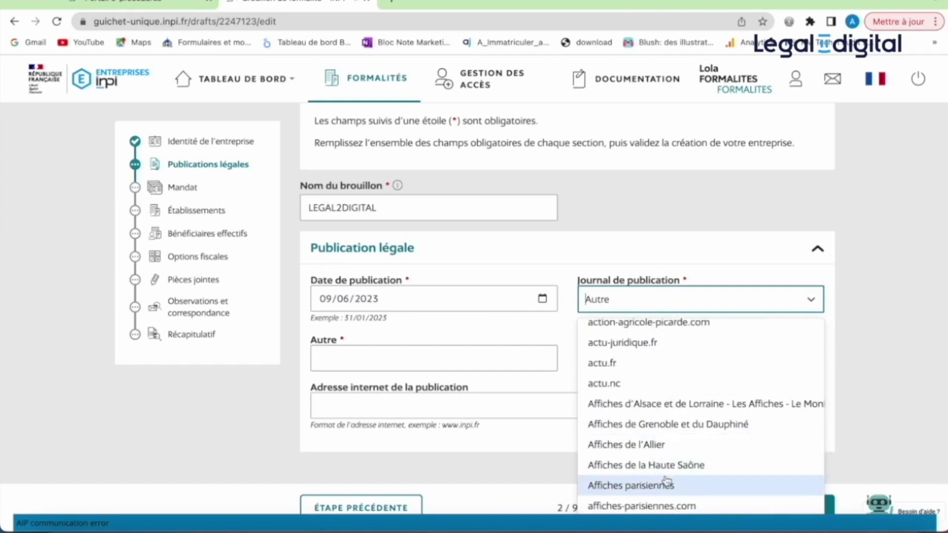
pyautogui.click(662, 508)
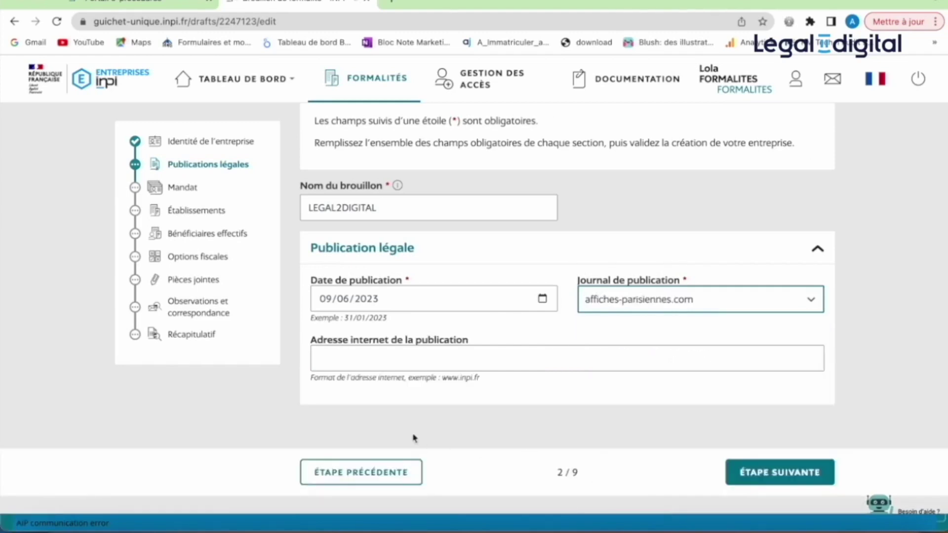
pyautogui.click(747, 475)
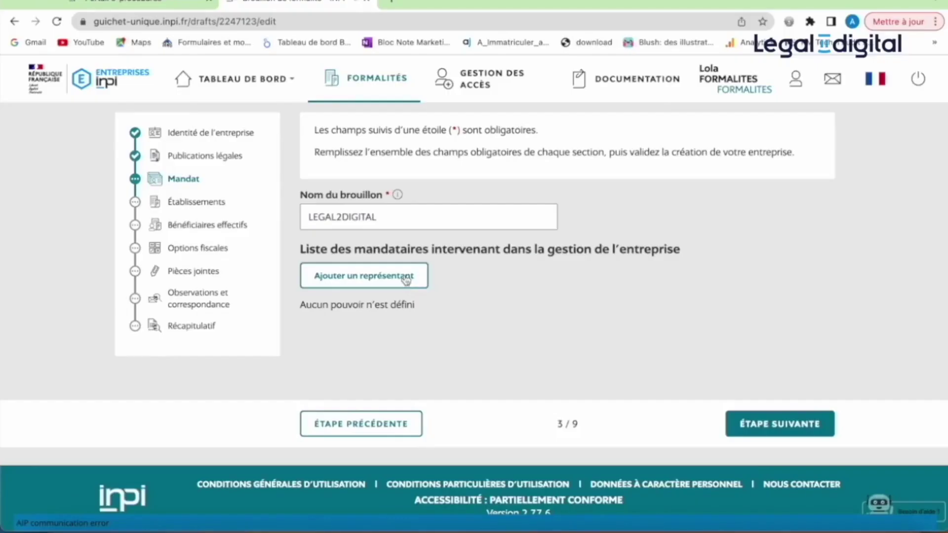
# - Add a new representative with the role Président de SAS
pyautogui.click(406, 279)
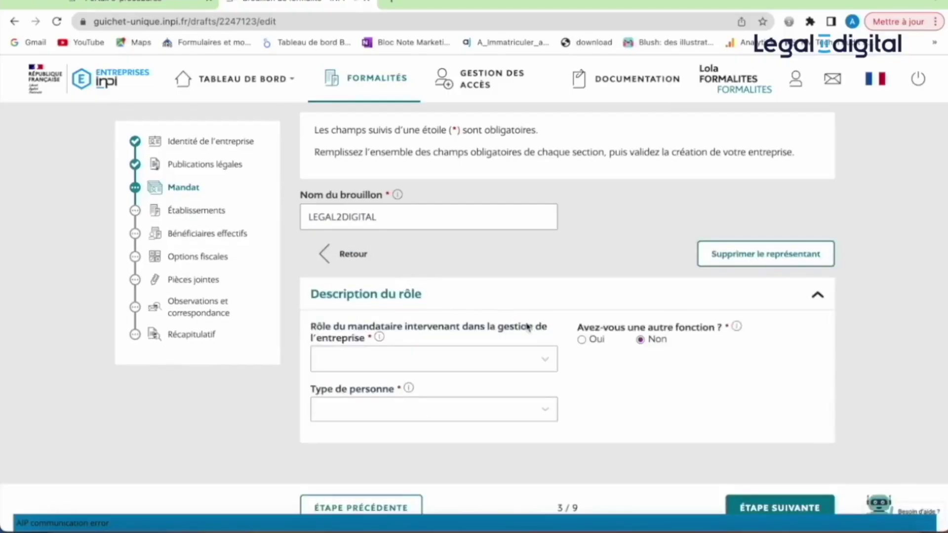
pyautogui.scroll(-3, 621, 376)
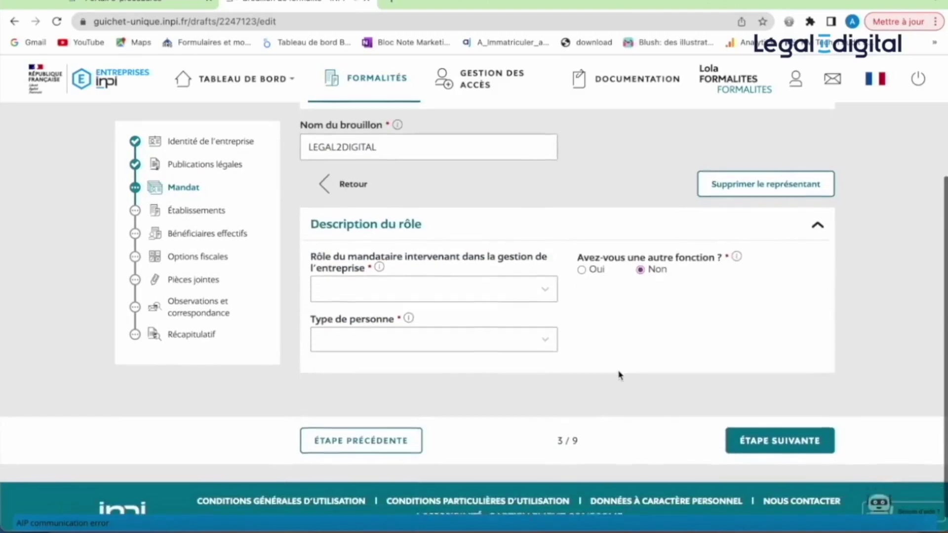
pyautogui.click(546, 280)
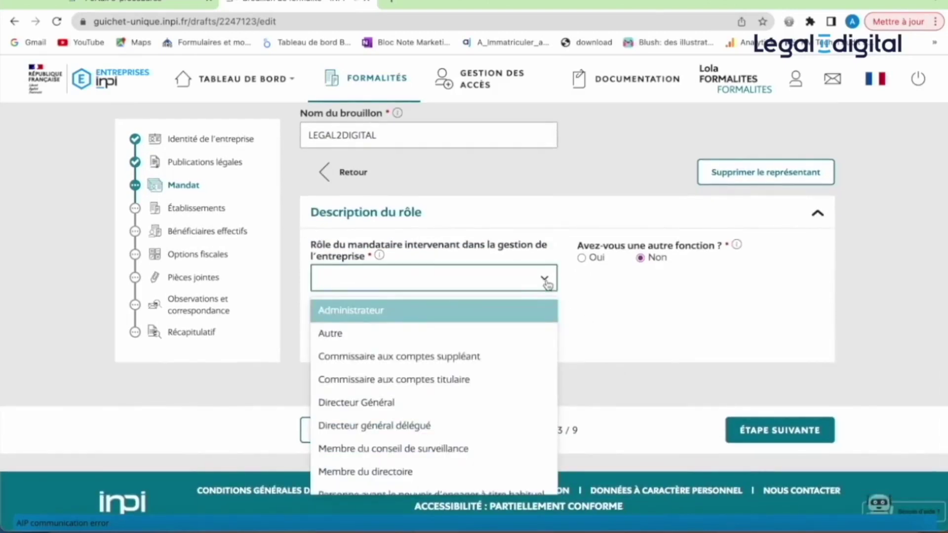
pyautogui.moveTo(380, 255)
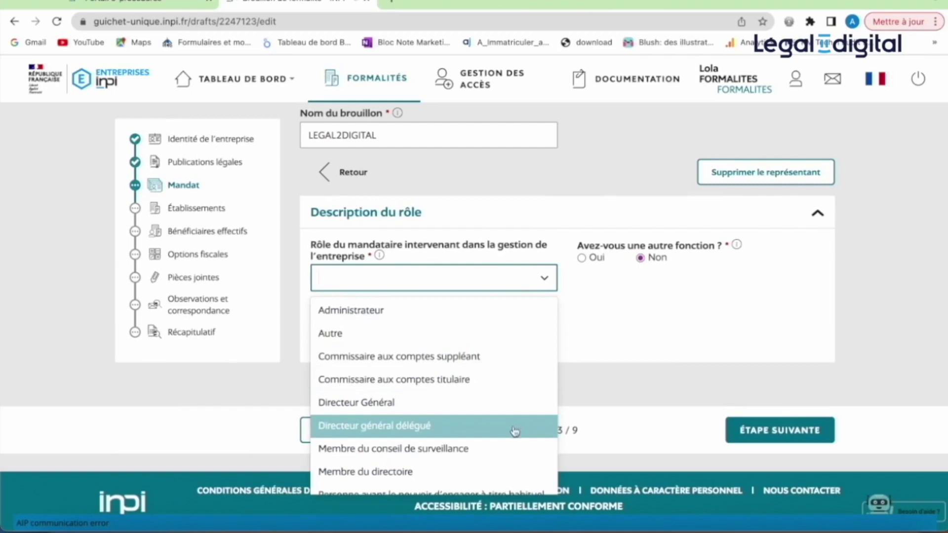
pyautogui.scroll(-1, 519, 425)
pyautogui.scroll(-3, 526, 411)
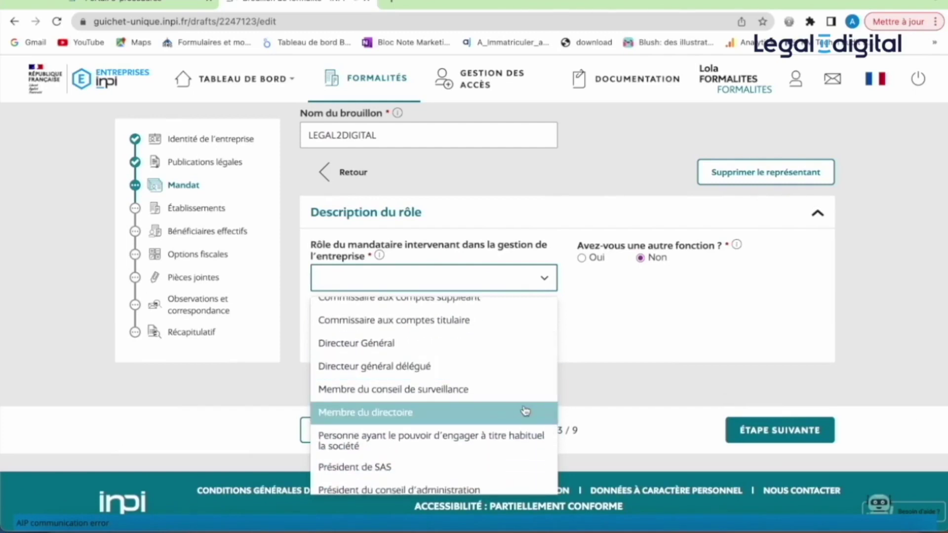
pyautogui.scroll(-1, 525, 412)
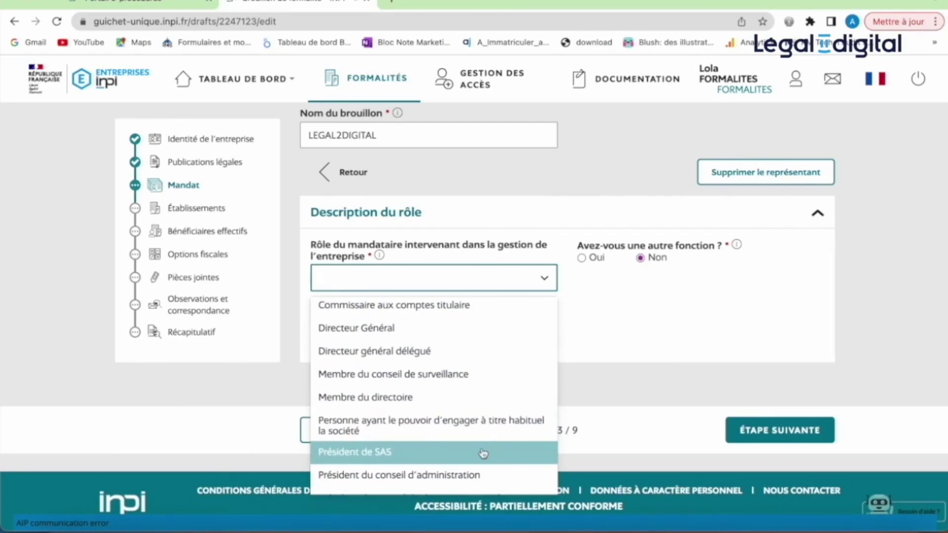
pyautogui.click(483, 456)
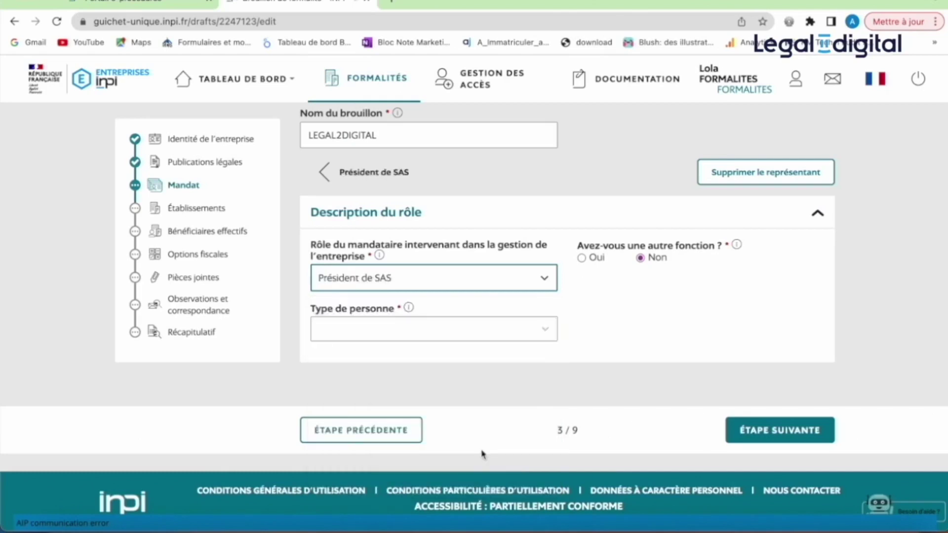
# - Make the president a Personne Physique and mark Bénéficiaire effectif Oui
pyautogui.click(543, 333)
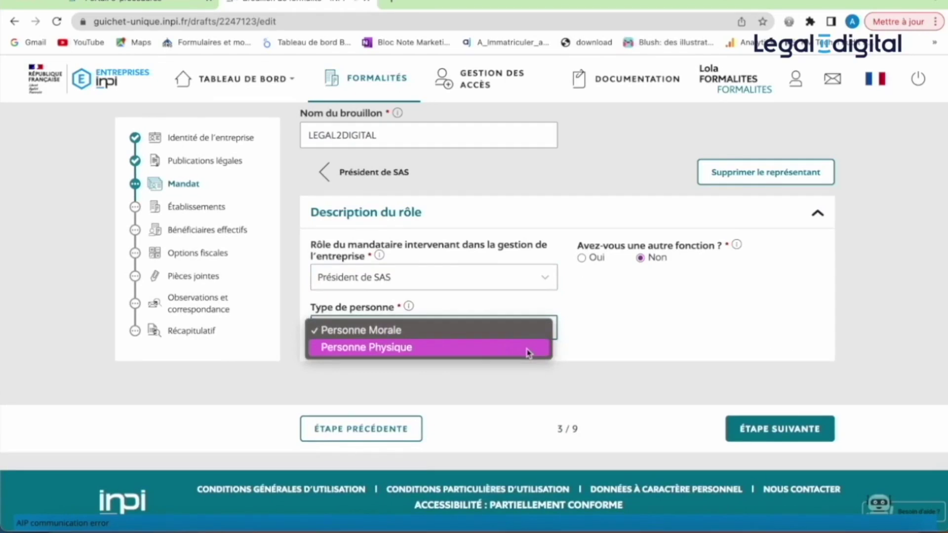
pyautogui.click(529, 353)
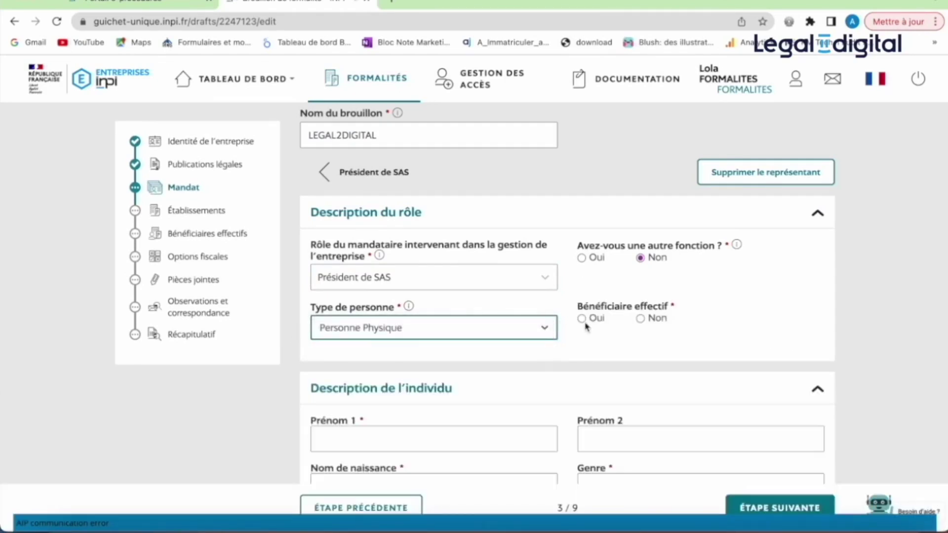
pyautogui.click(583, 320)
pyautogui.scroll(-2, 583, 323)
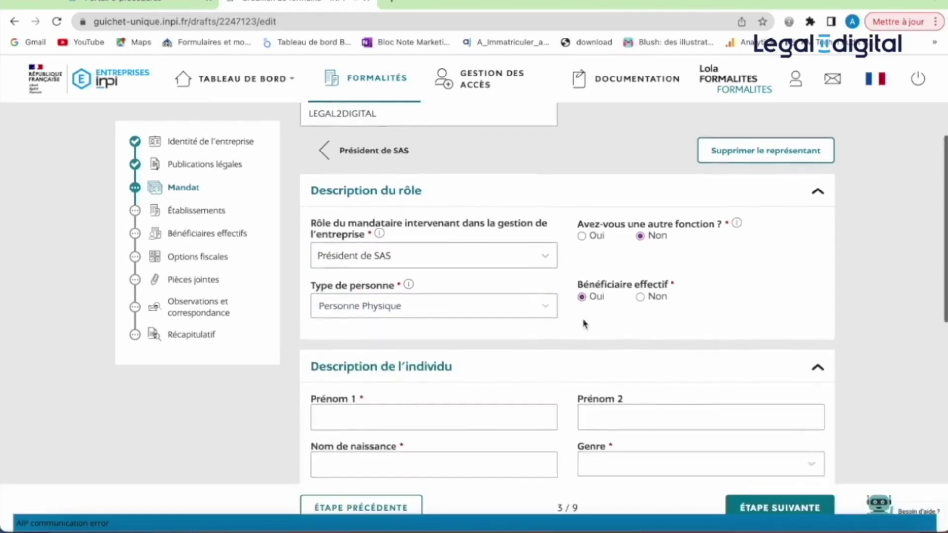
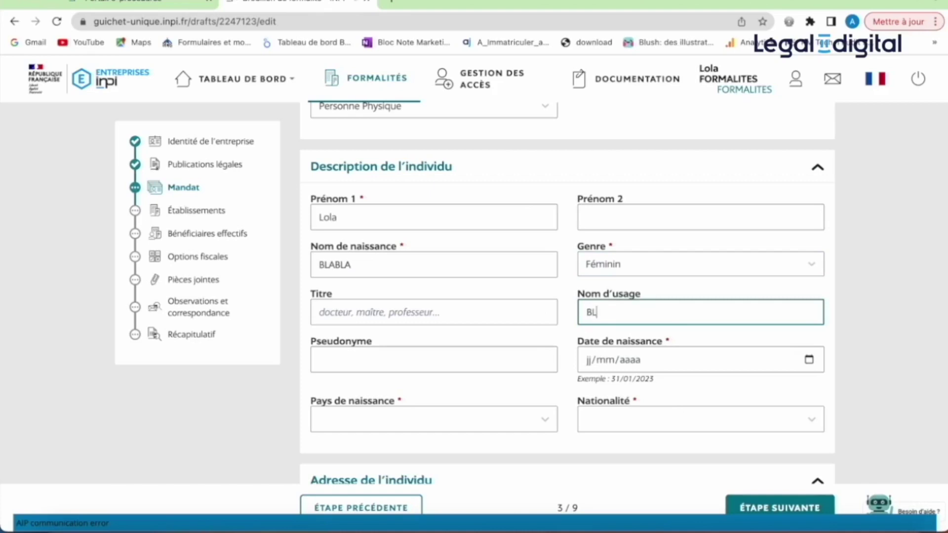
# - Enter the president's birth date and choose FRANCE as the birth country
pyautogui.click(592, 359)
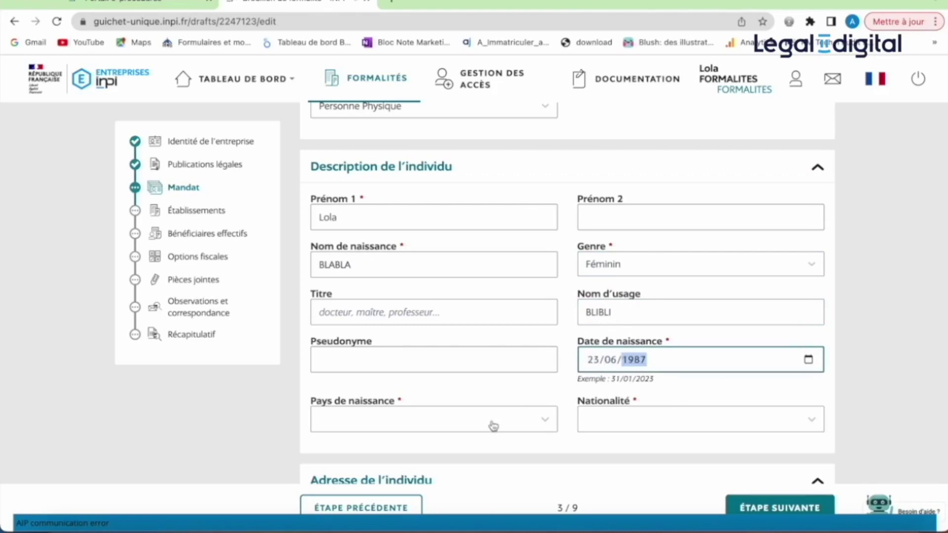
pyautogui.click(491, 423)
pyautogui.write('fr')
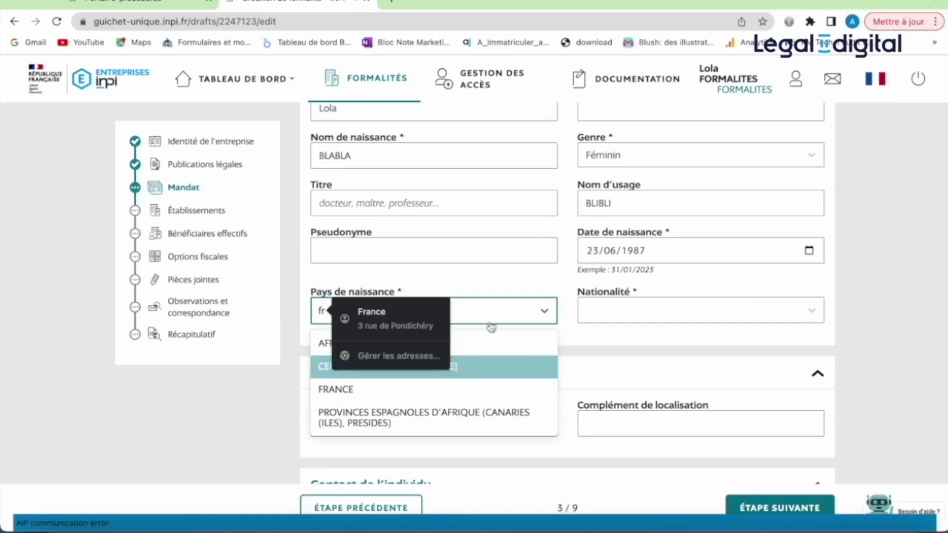
pyautogui.click(350, 393)
# - Set the birth commune to Nice and the nationality to Française
pyautogui.click(637, 305)
pyautogui.write('nice')
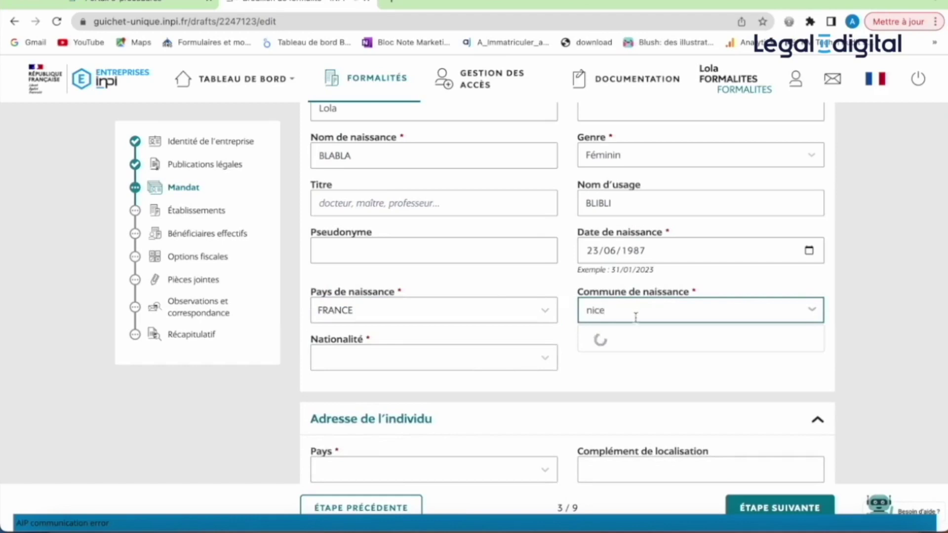
pyautogui.click(631, 340)
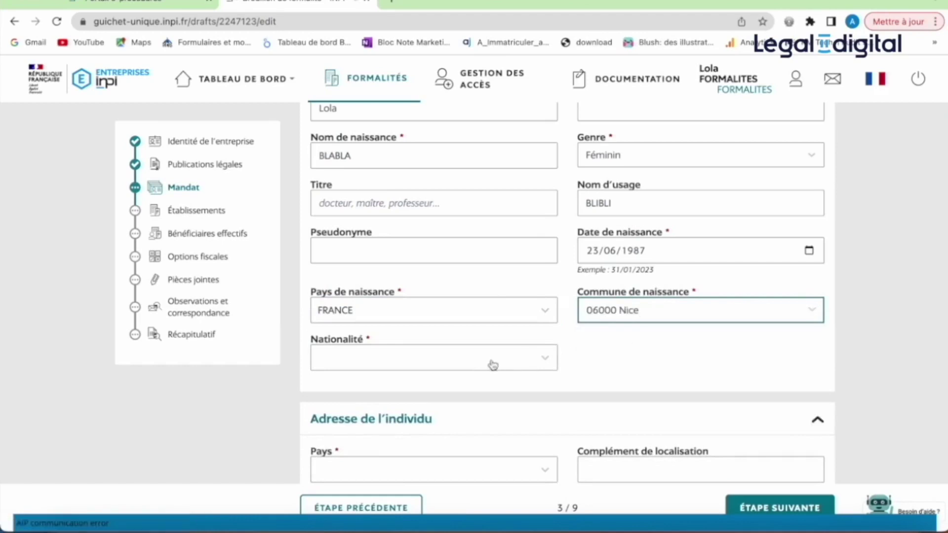
pyautogui.click(491, 362)
pyautogui.write('fr')
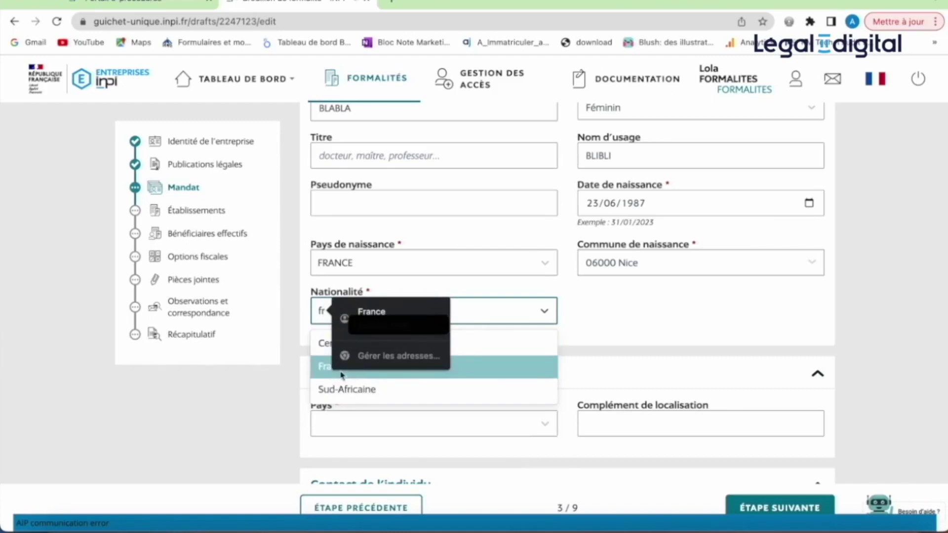
pyautogui.click(330, 373)
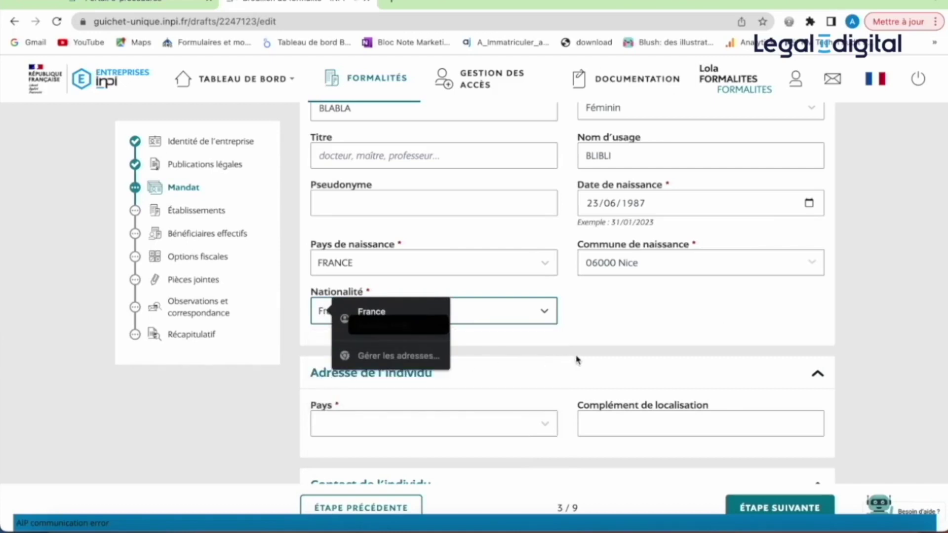
pyautogui.scroll(-2, 577, 346)
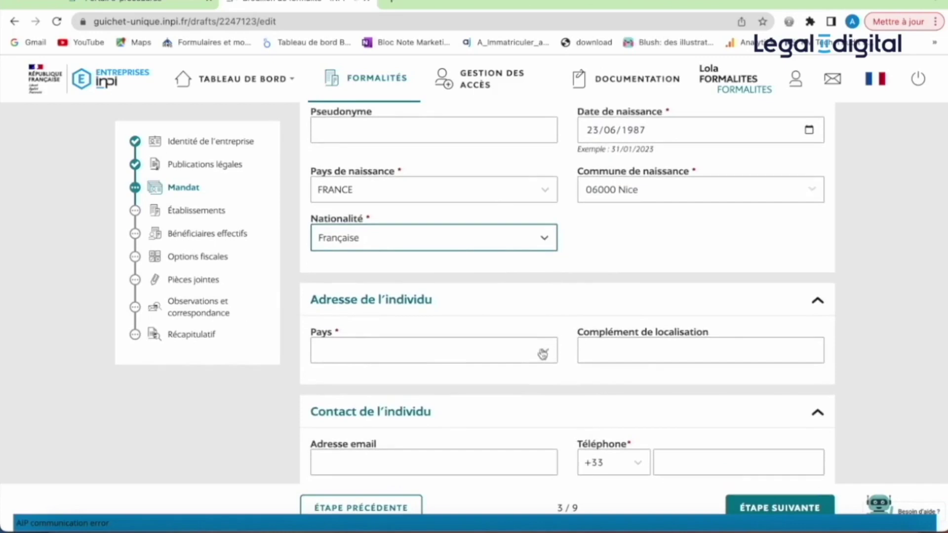
# - Set the home address country to FRANCE and pick the suggested Paris street address
pyautogui.click(542, 354)
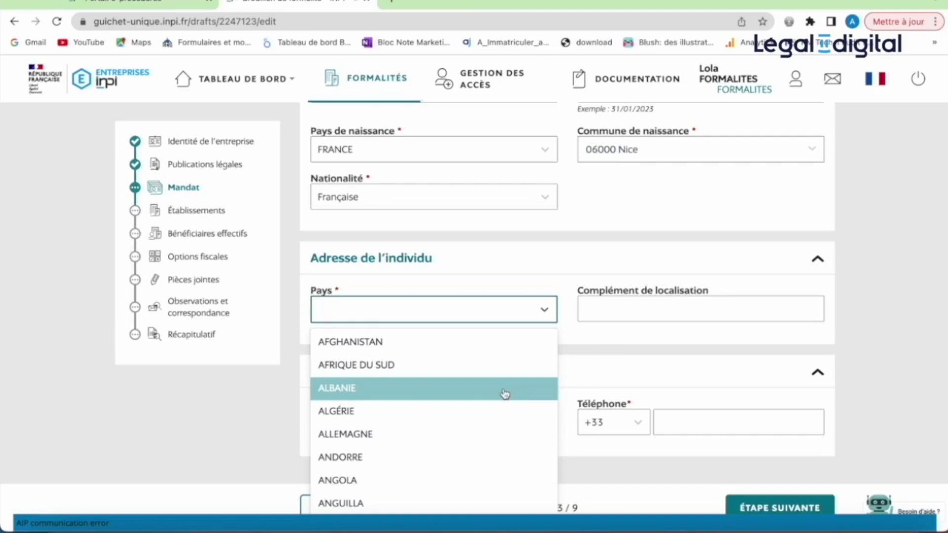
pyautogui.write('fr')
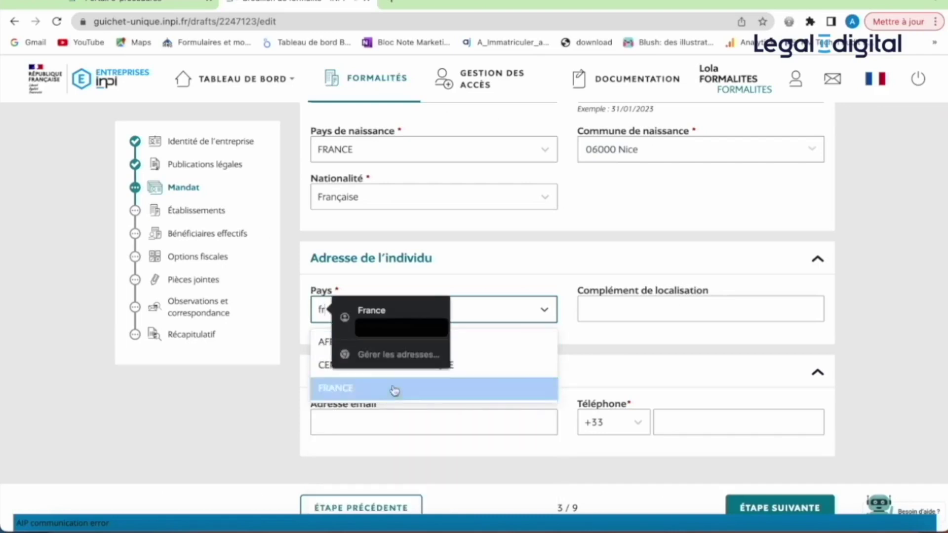
pyautogui.click(393, 388)
pyautogui.click(496, 363)
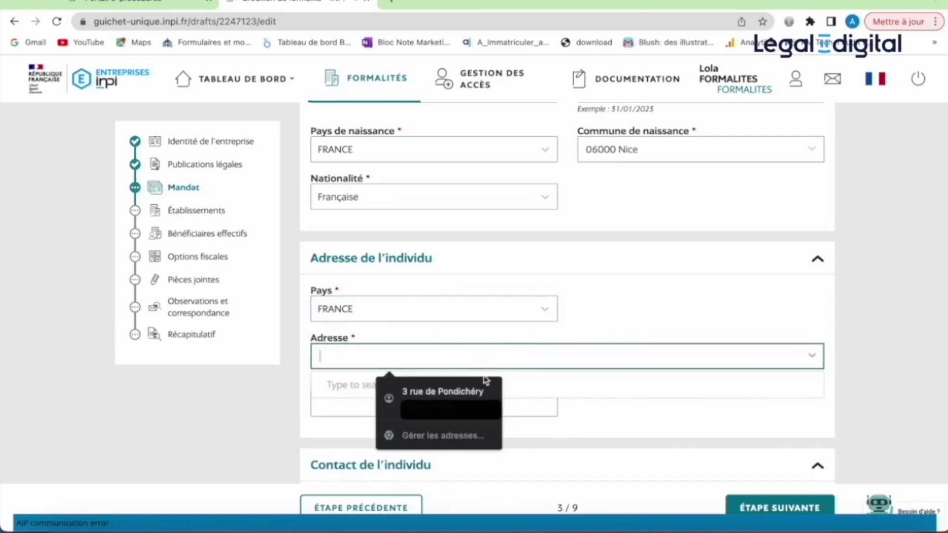
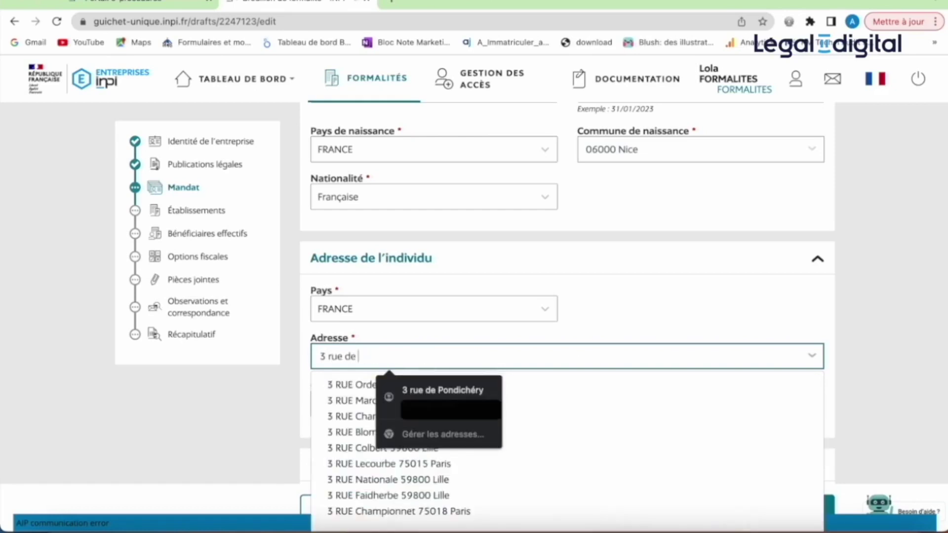
pyautogui.click(477, 393)
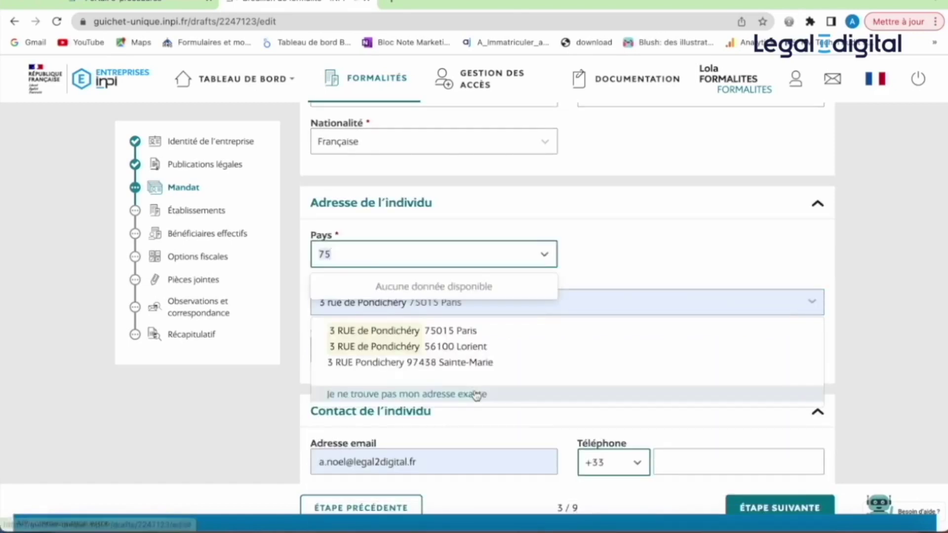
pyautogui.click(491, 341)
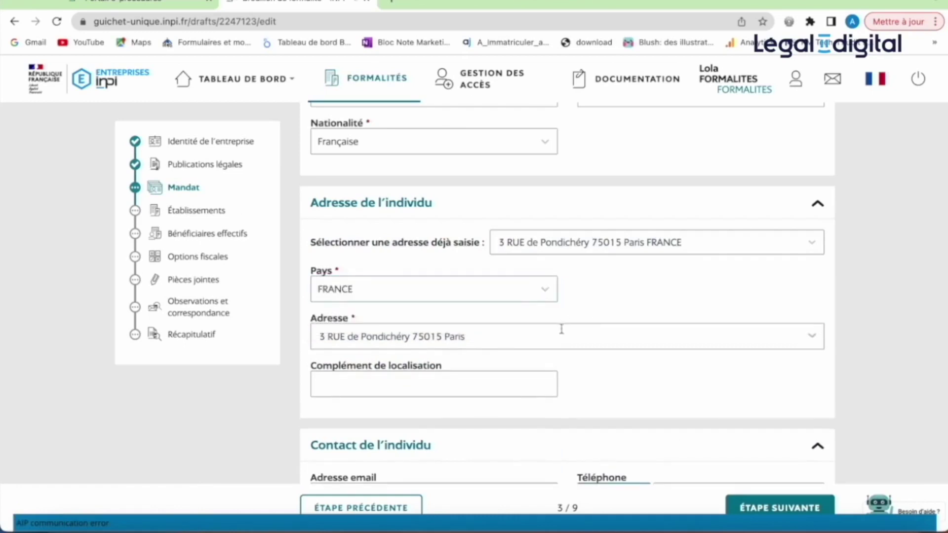
# - Keep the chosen Paris address and leave the location complement empty
pyautogui.click(810, 338)
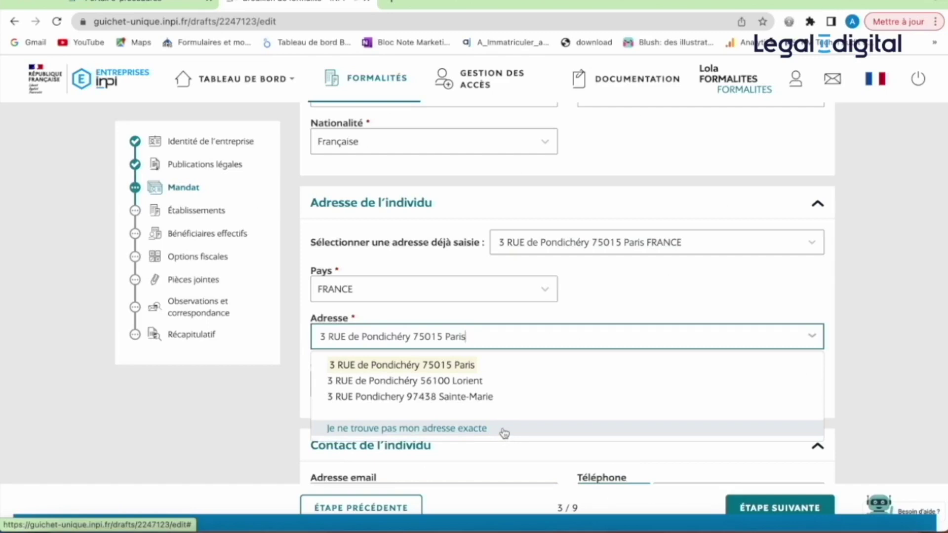
pyautogui.click(645, 294)
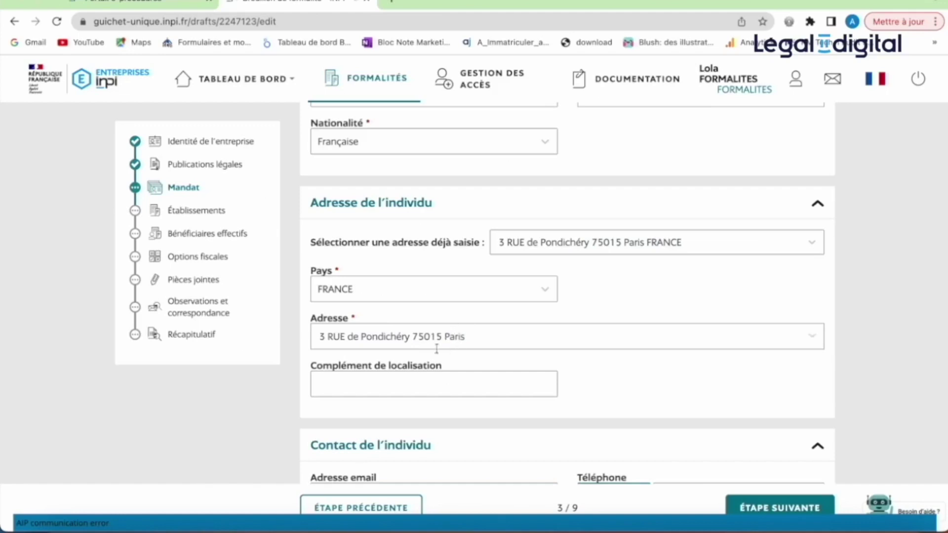
pyautogui.click(435, 378)
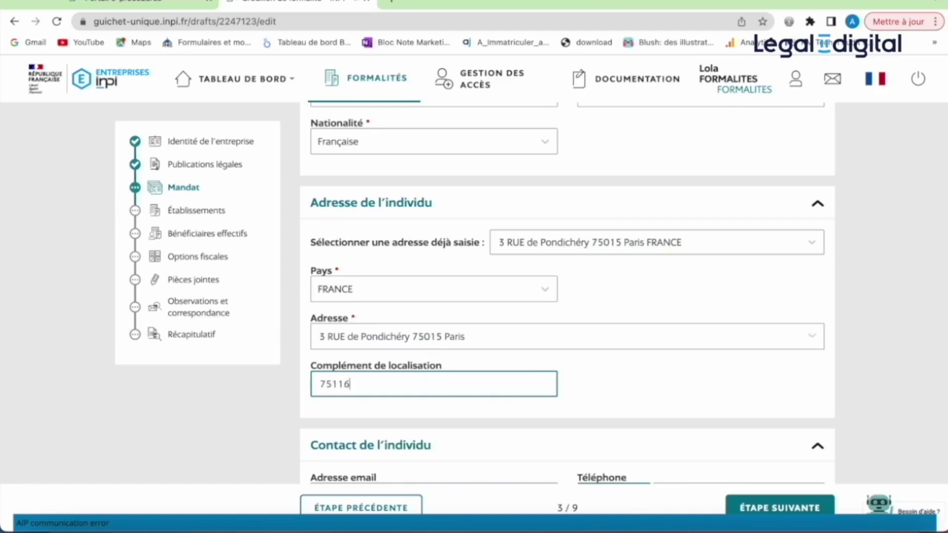
pyautogui.press('BackSpace')
pyautogui.press('BackSpace')
pyautogui.press('BackSpace')
pyautogui.press('Tab')
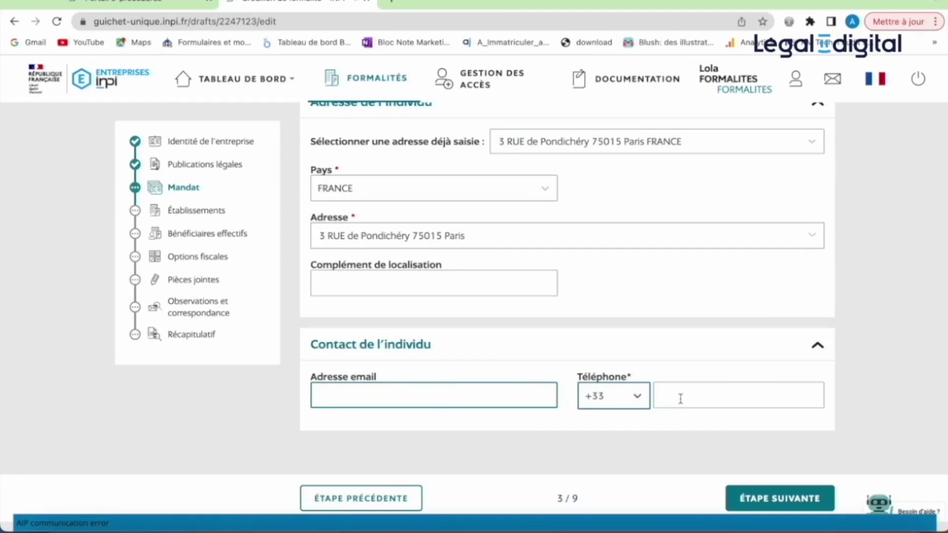
# - Save the Président de SAS, review the representative card, and advance to Établissements
pyautogui.click(751, 501)
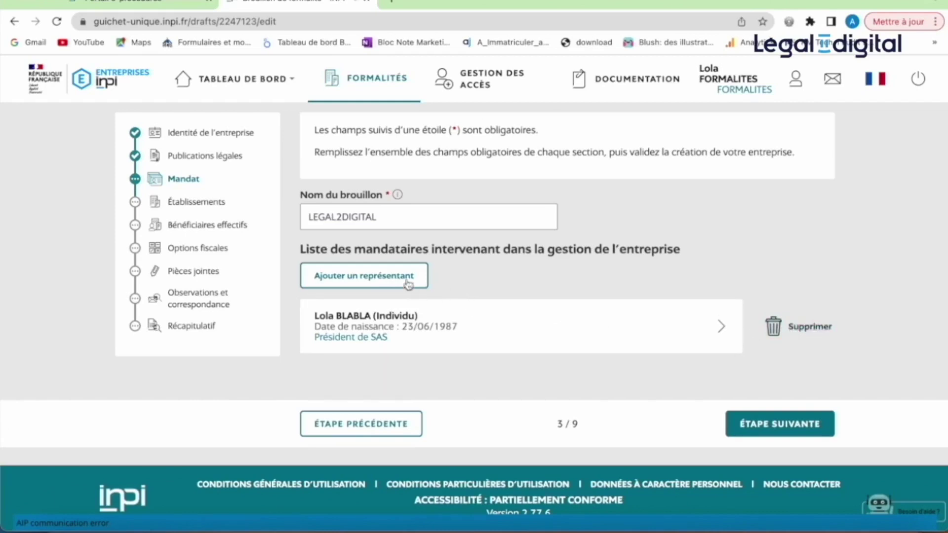
pyautogui.click(408, 330)
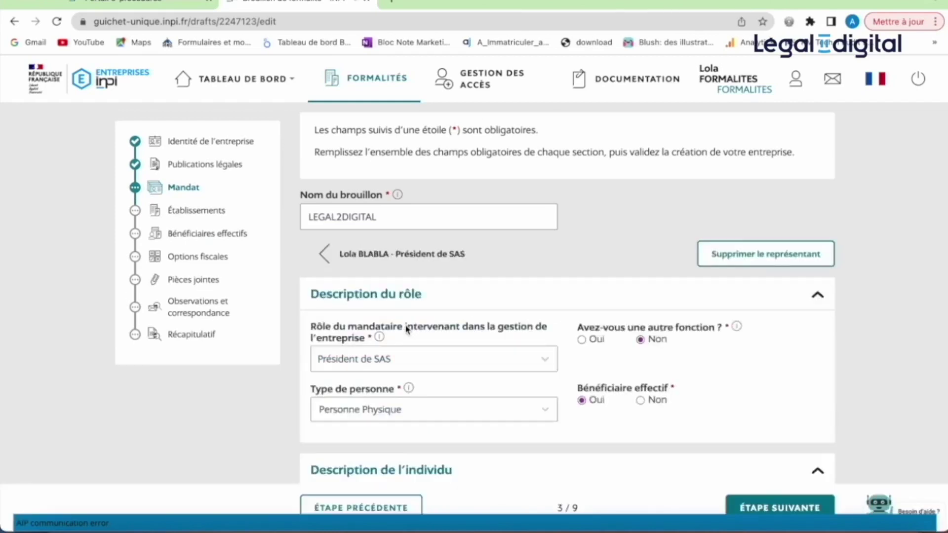
pyautogui.click(352, 257)
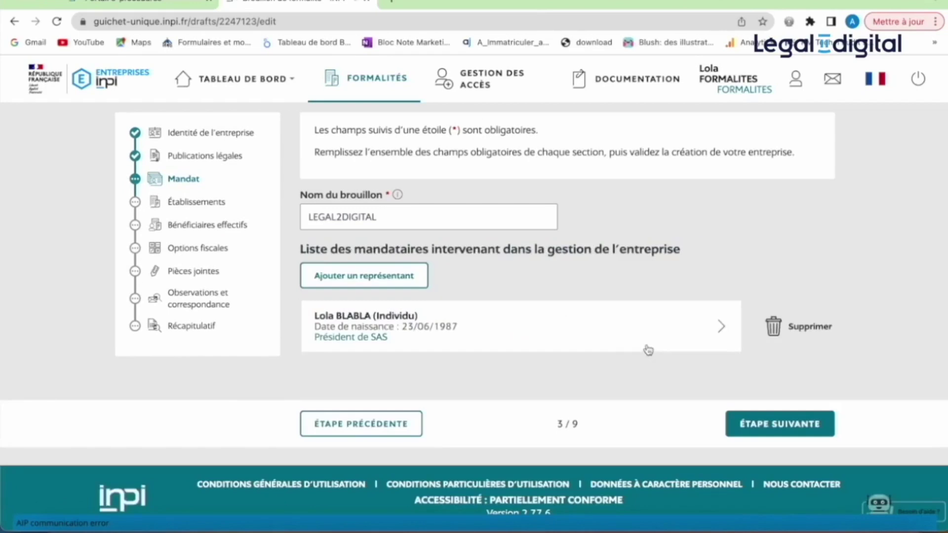
pyautogui.click(752, 431)
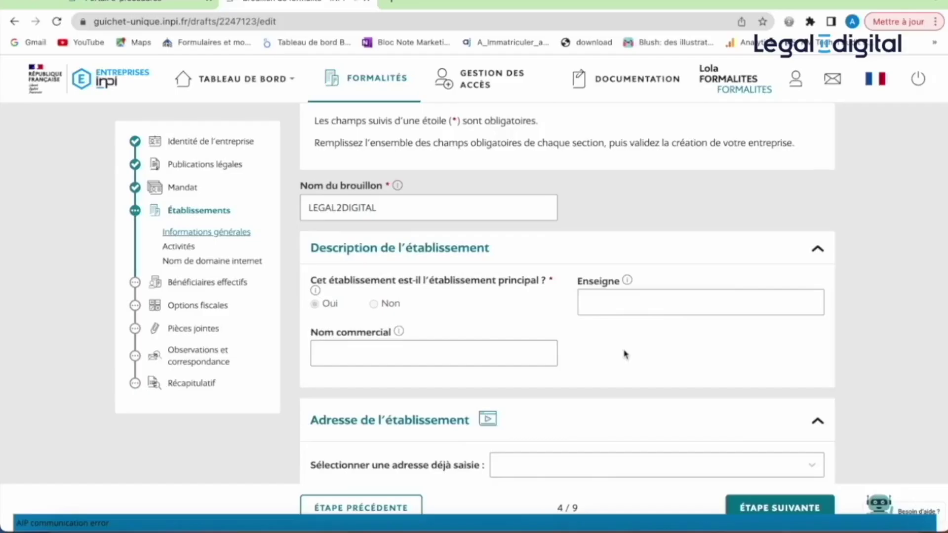
# - Enter LEGAL2D as the establishment's trade name
pyautogui.scroll(-2, 625, 354)
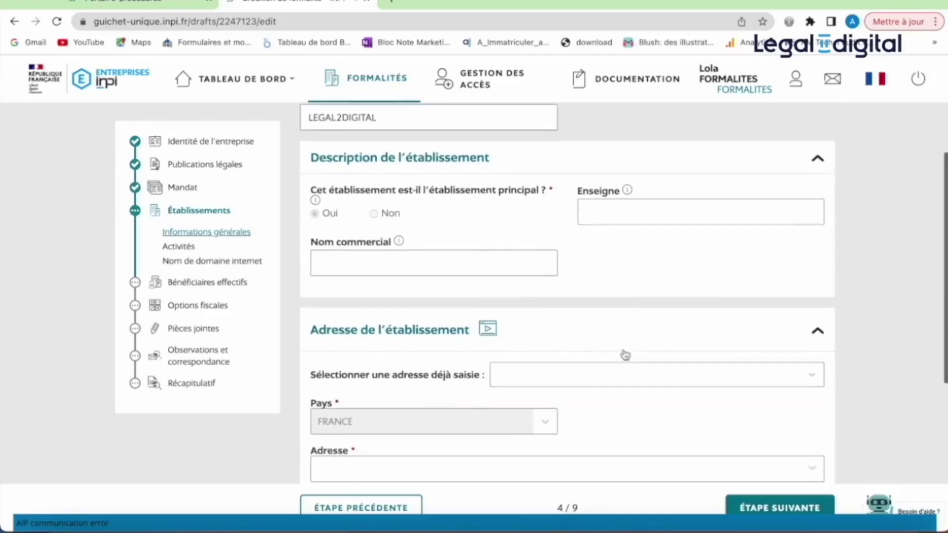
pyautogui.scroll(-1, 625, 354)
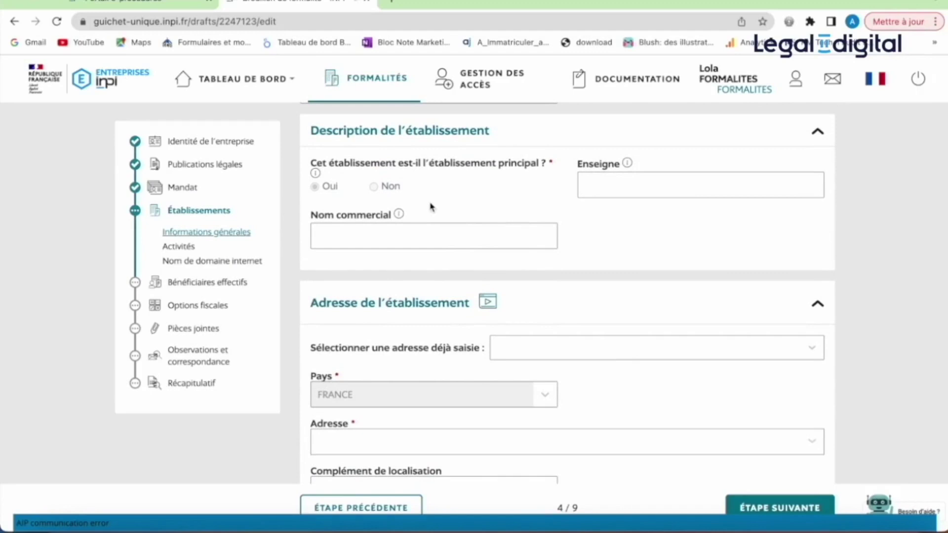
pyautogui.click(405, 235)
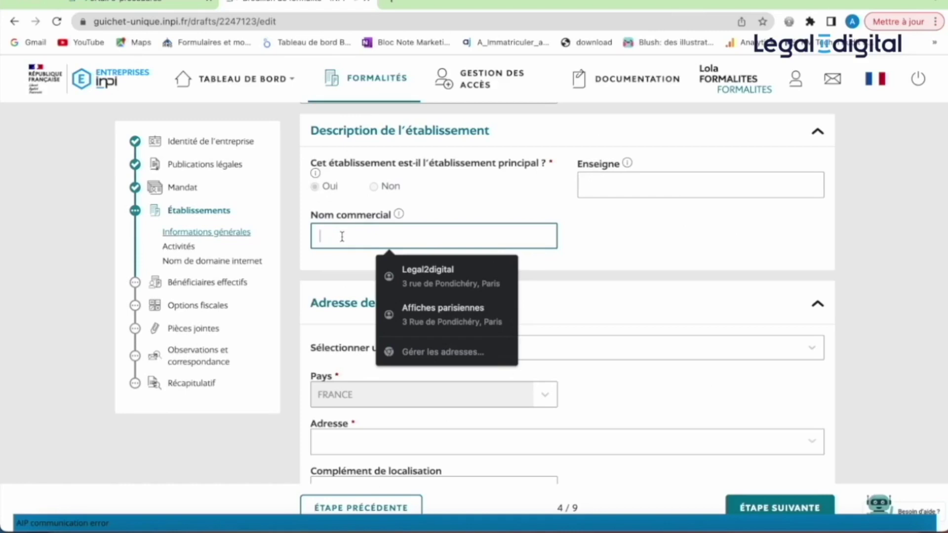
pyautogui.write('LEGAL')
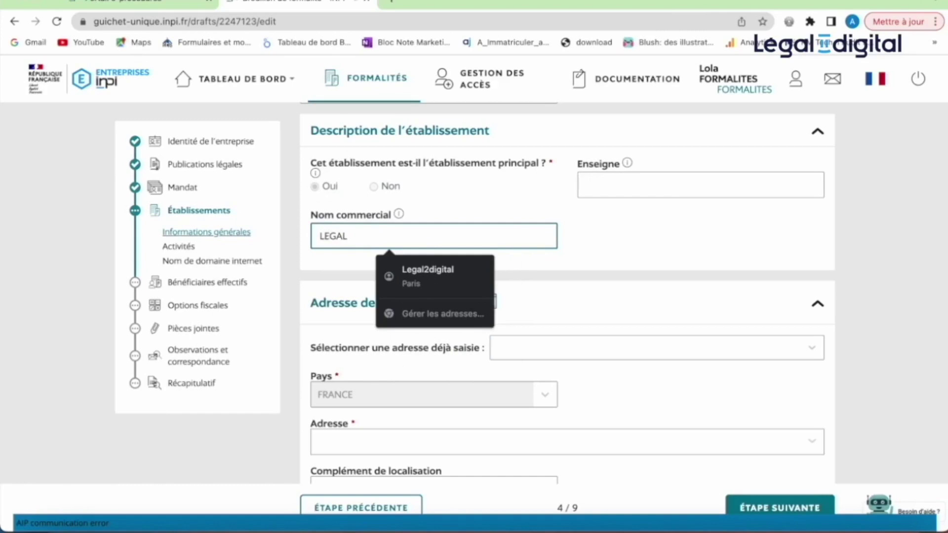
pyautogui.write('2D')
# - Reuse the previously entered Paris address as the establishment address
pyautogui.click(558, 310)
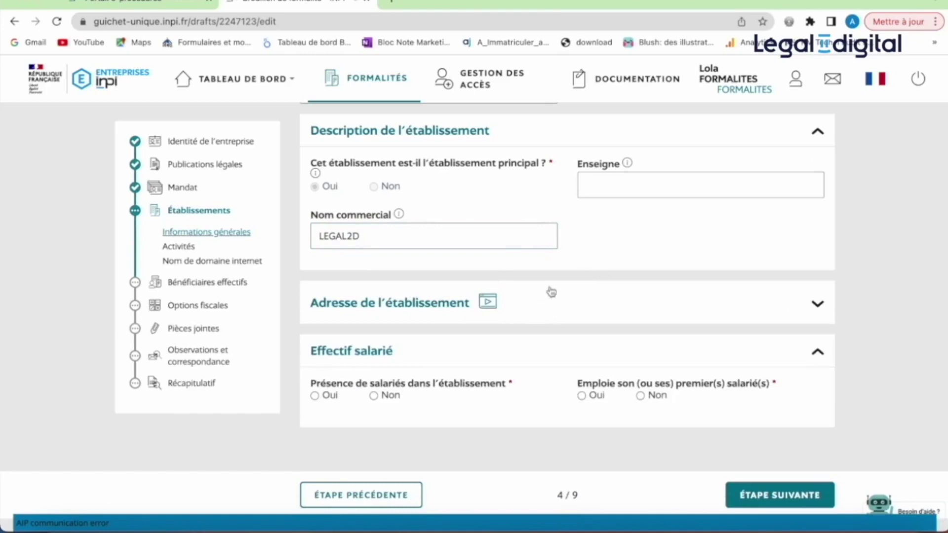
pyautogui.click(816, 306)
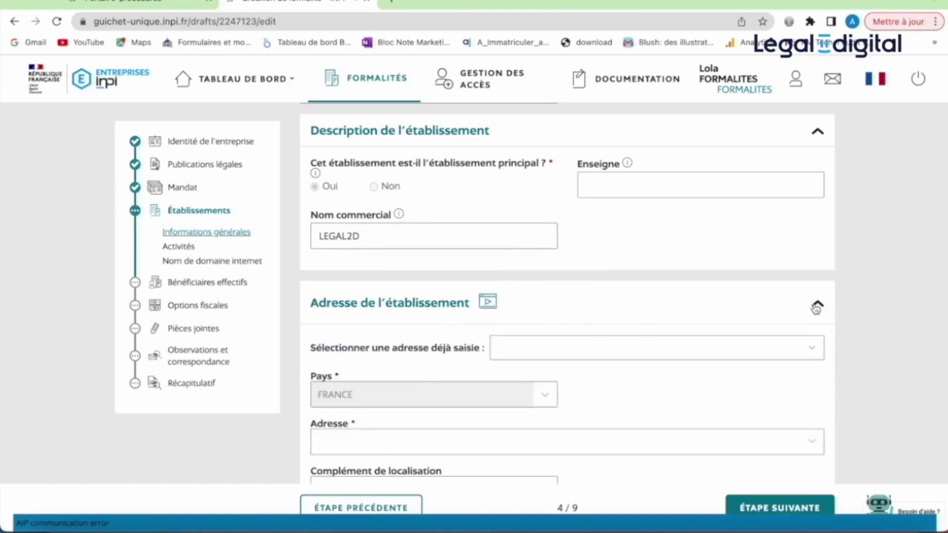
pyautogui.click(545, 354)
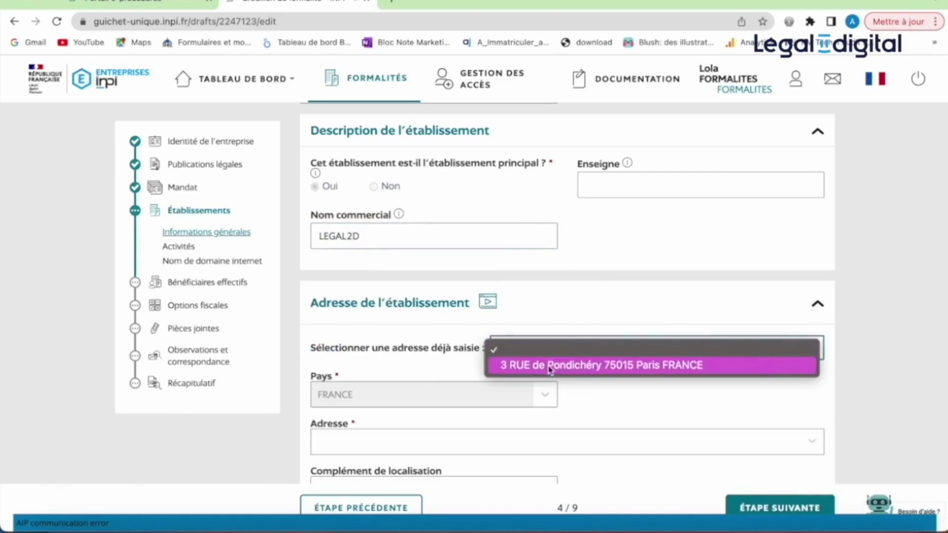
pyautogui.click(550, 367)
# - Declare no employees at the establishment and advance to Activités
pyautogui.scroll(-3, 548, 365)
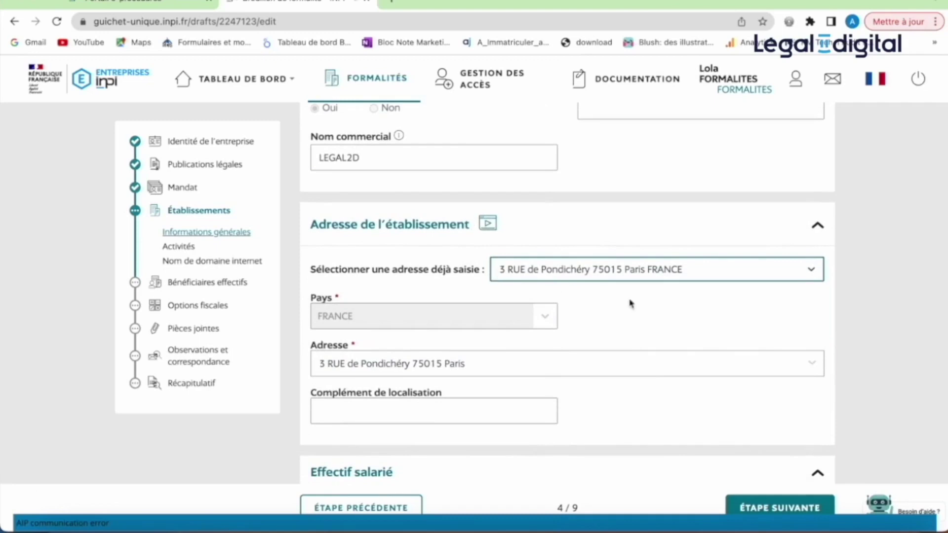
pyautogui.scroll(-1, 634, 325)
pyautogui.scroll(-2, 634, 324)
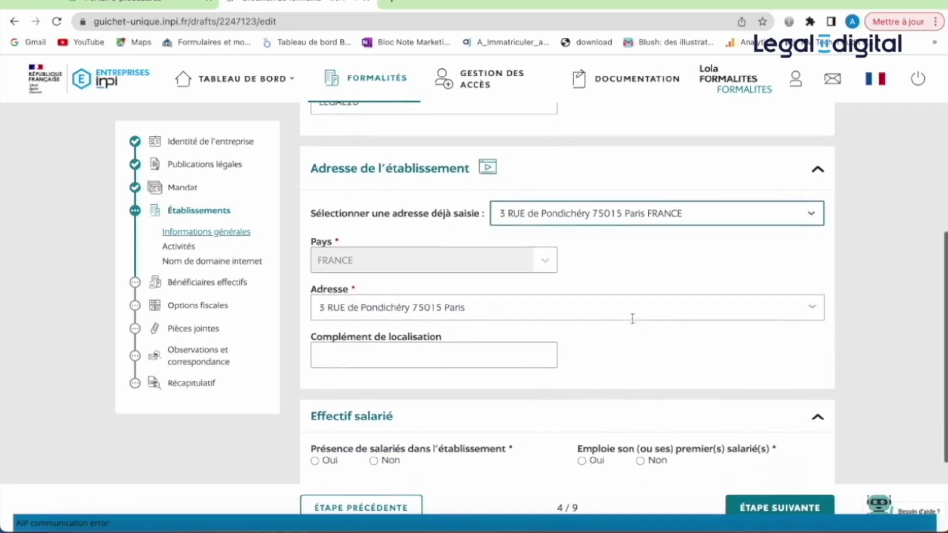
pyautogui.click(374, 461)
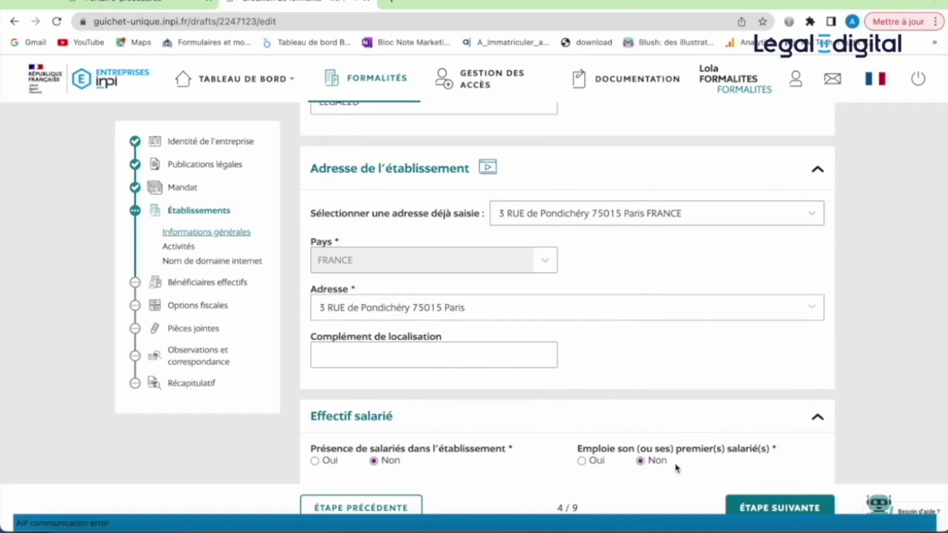
pyautogui.click(752, 510)
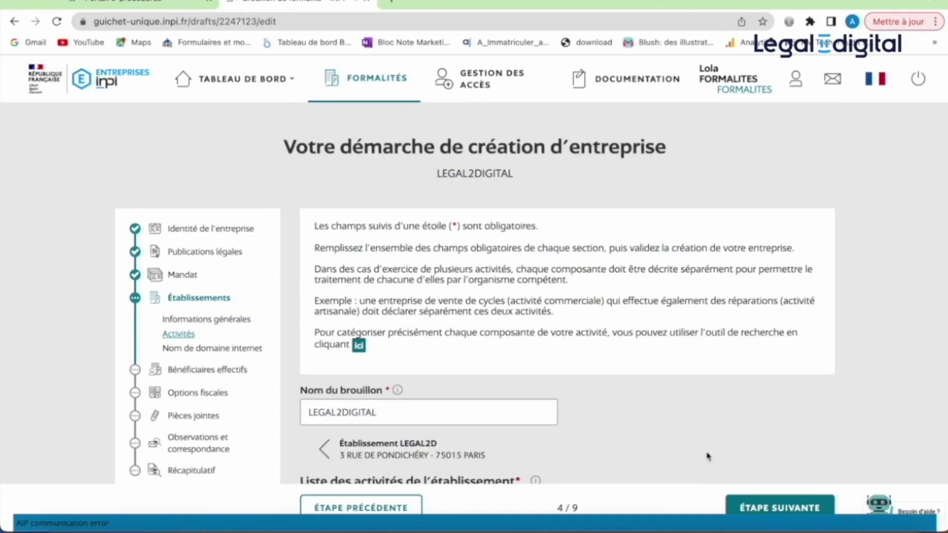
# - Add a principal activity starting 09/06/2023
pyautogui.scroll(-1, 728, 420)
pyautogui.scroll(-4, 728, 421)
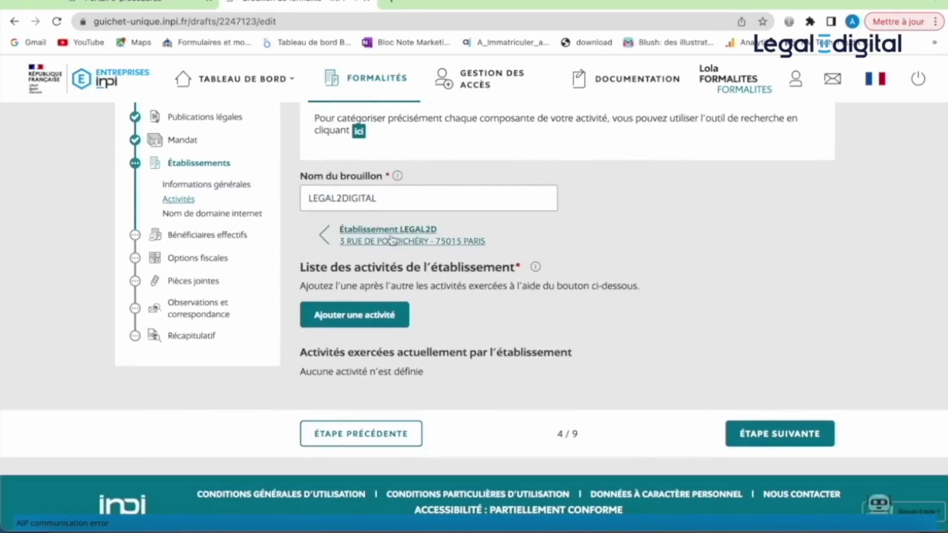
pyautogui.click(378, 318)
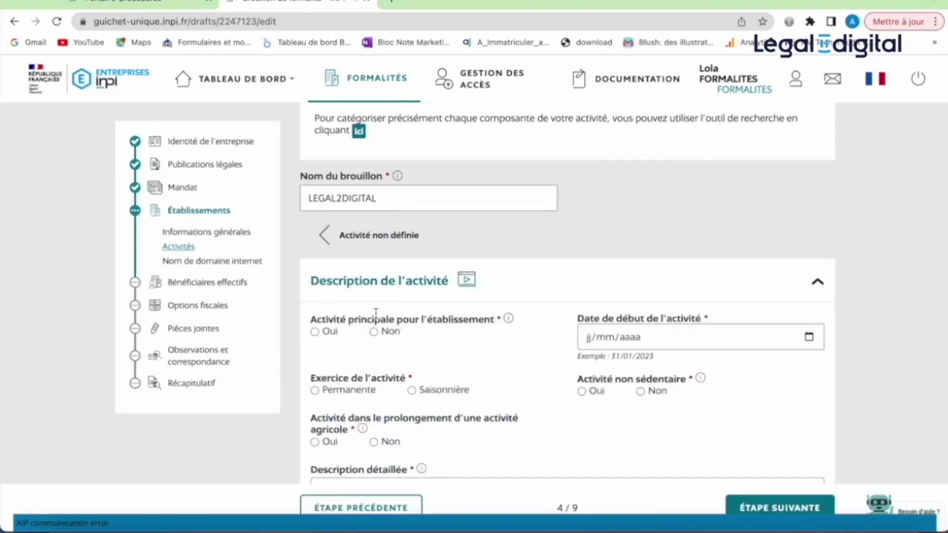
pyautogui.click(810, 340)
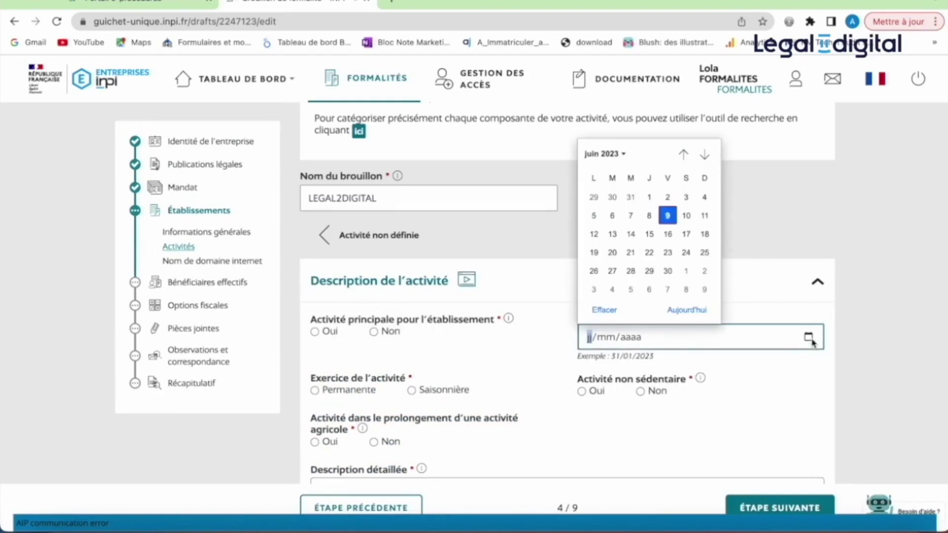
pyautogui.click(669, 217)
pyautogui.click(315, 333)
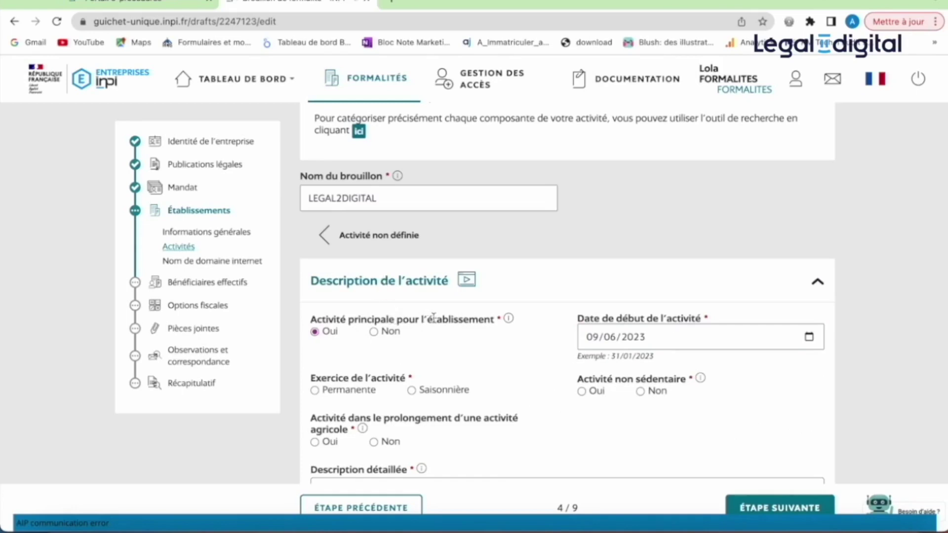
# - Answer Non to the itinerant and agricultural questions and describe the activity as 'Holding....'
pyautogui.scroll(-2, 498, 339)
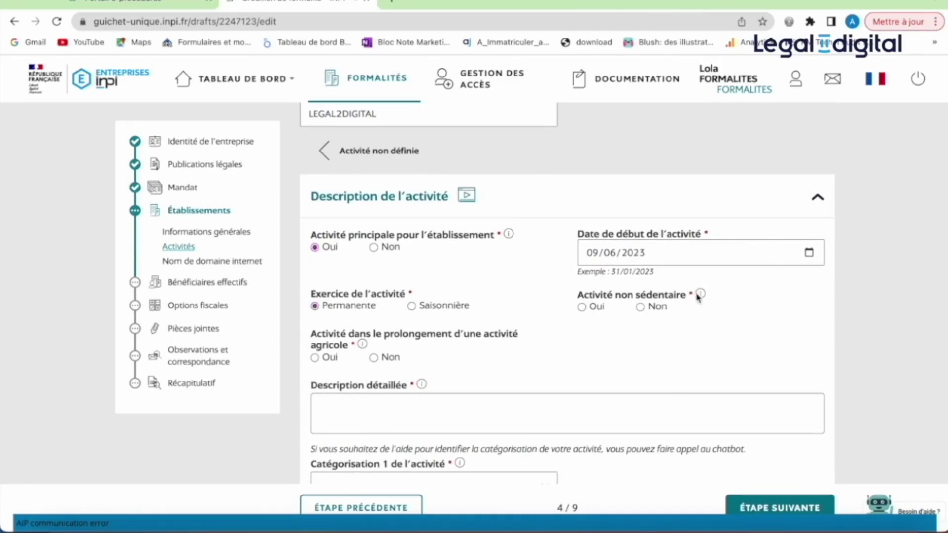
pyautogui.moveTo(700, 296)
pyautogui.click(374, 359)
pyautogui.write('Holding....')
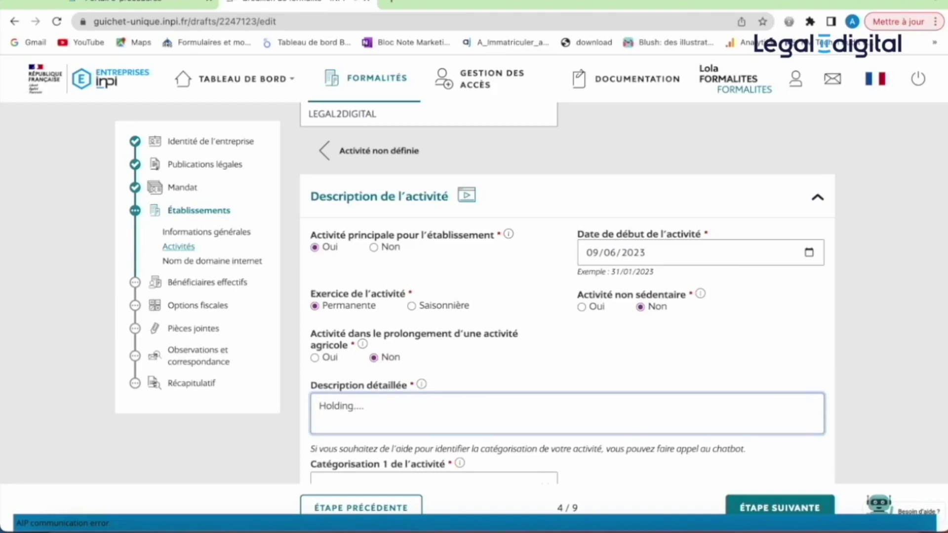
pyautogui.scroll(-5, 471, 420)
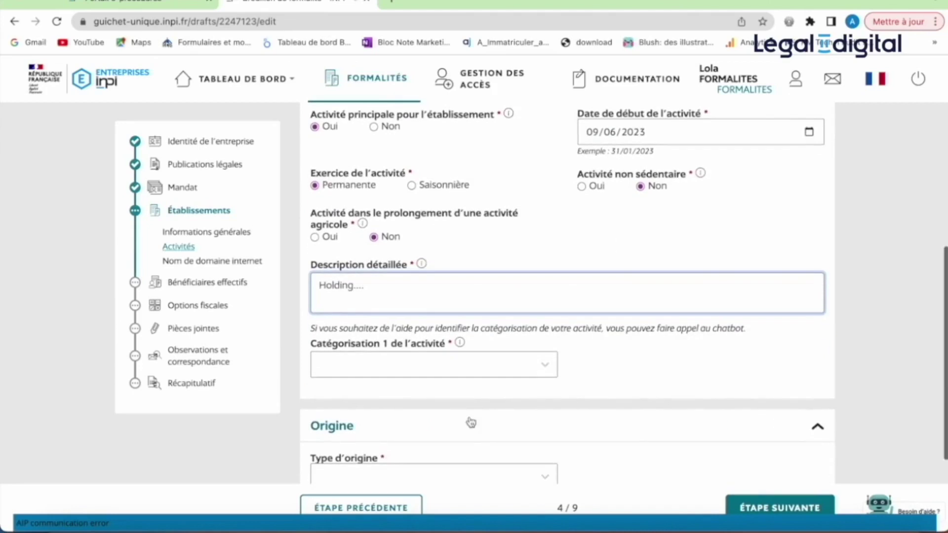
# - Categorise the activity: services, banking and financial, sièges sociaux, head-office activities
pyautogui.scroll(-2, 547, 384)
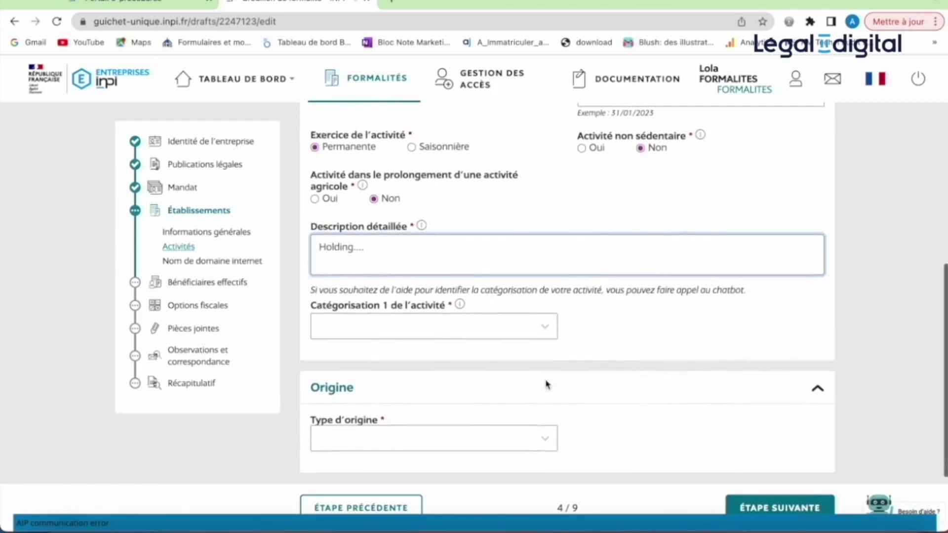
pyautogui.click(549, 333)
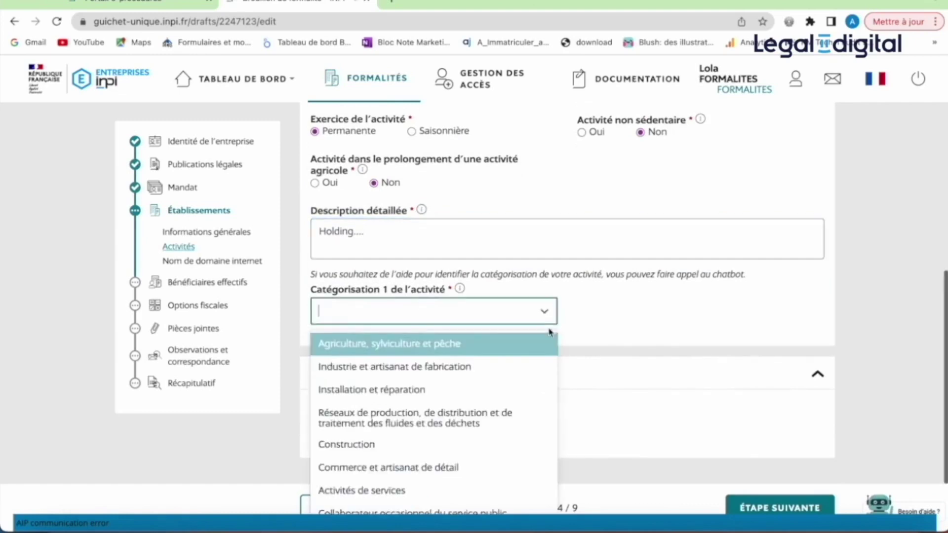
pyautogui.click(517, 490)
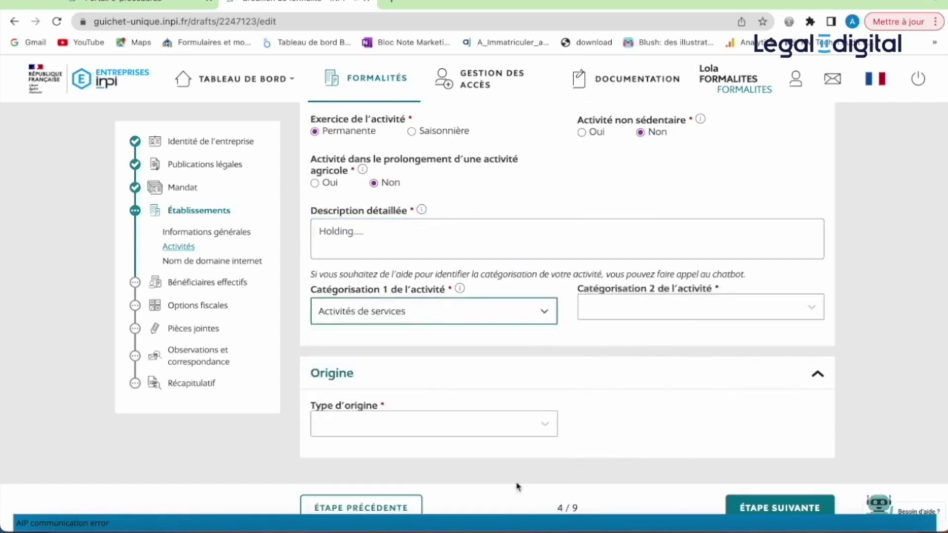
pyautogui.click(632, 314)
pyautogui.click(649, 410)
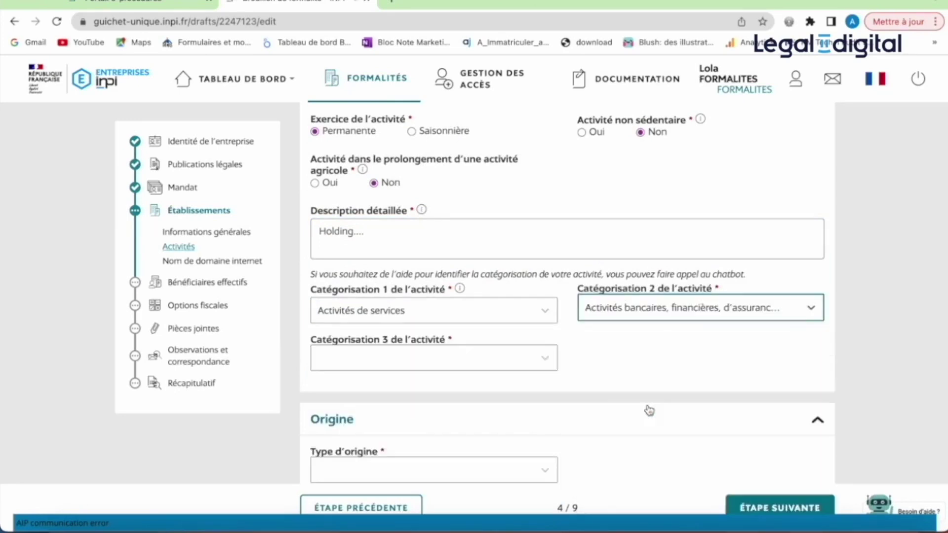
pyautogui.click(543, 366)
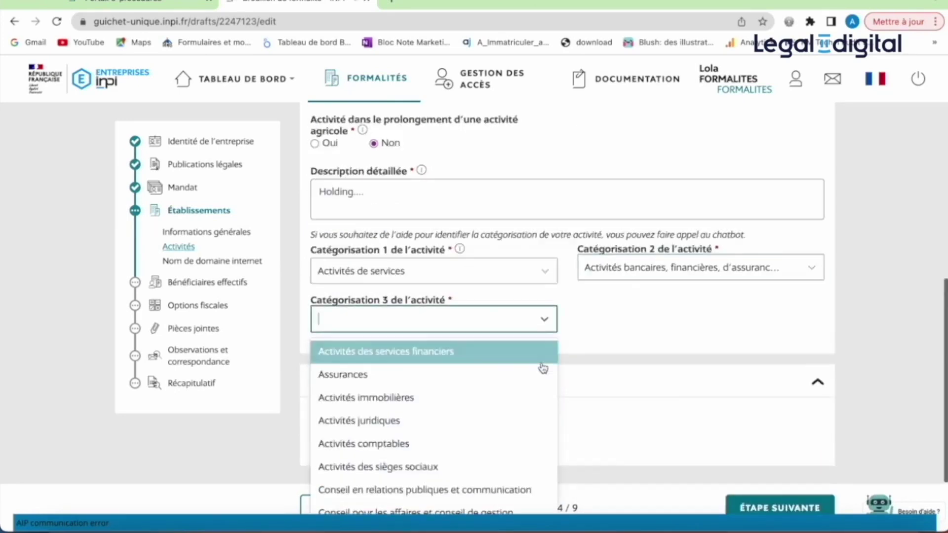
pyautogui.click(503, 467)
pyautogui.click(646, 328)
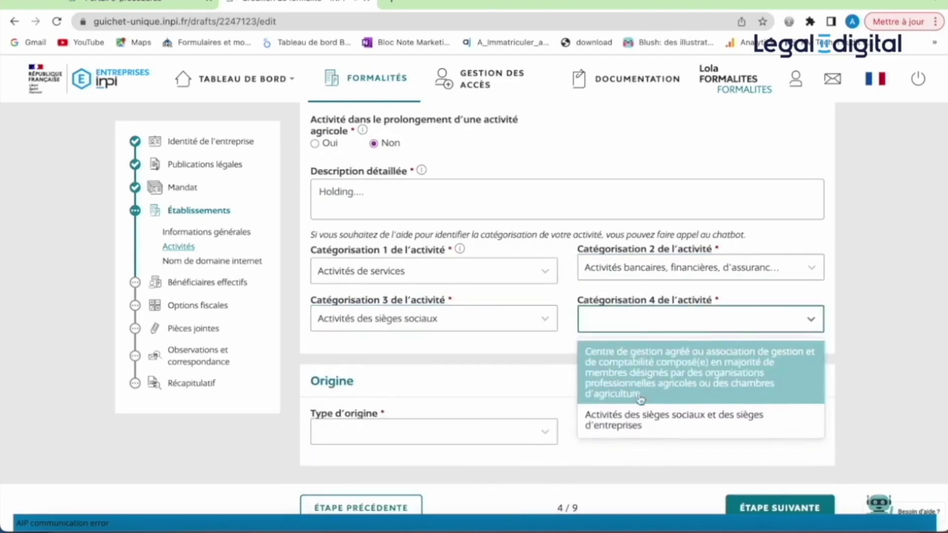
pyautogui.click(643, 418)
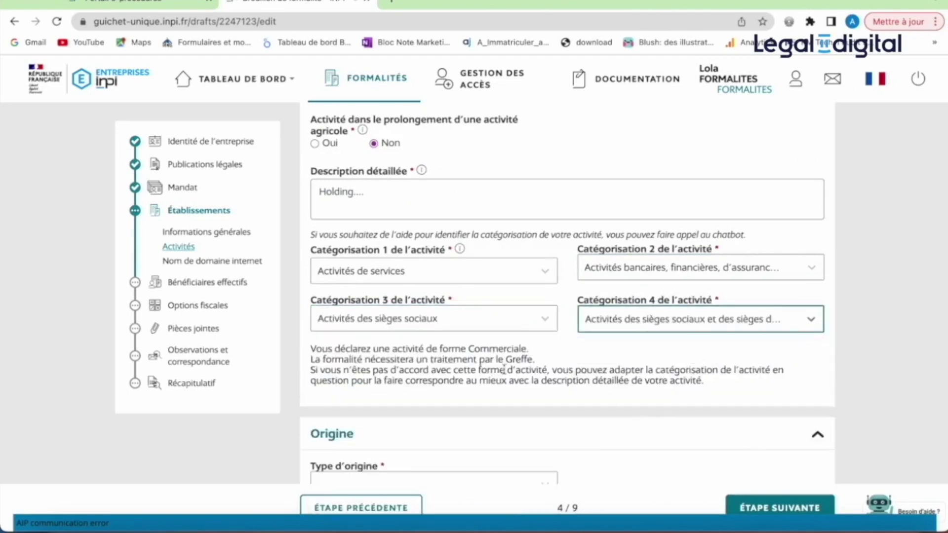
# - Highlight the notice that this commercial activity is handled by the Greffe
pyautogui.moveTo(311, 346); pyautogui.dragTo(536, 361)
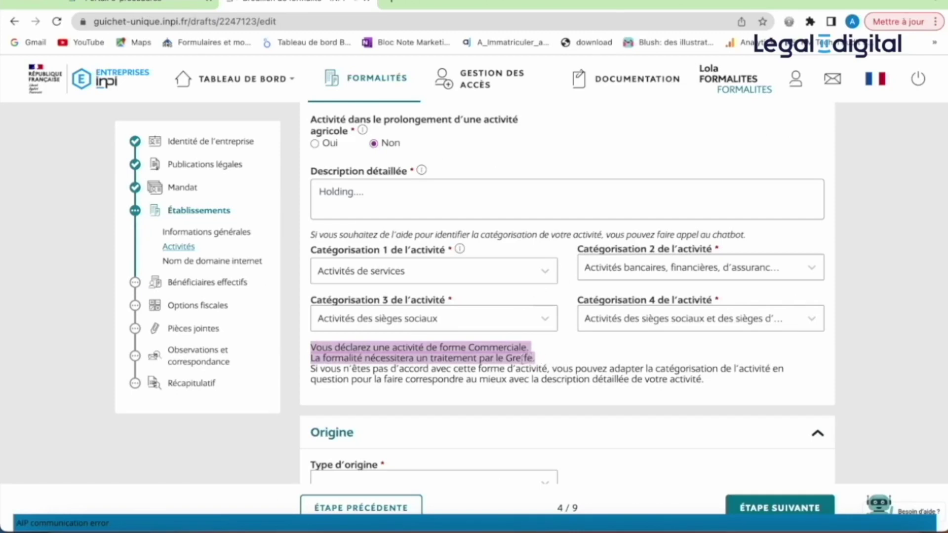
pyautogui.click(523, 361)
pyautogui.moveTo(536, 360); pyautogui.dragTo(512, 361)
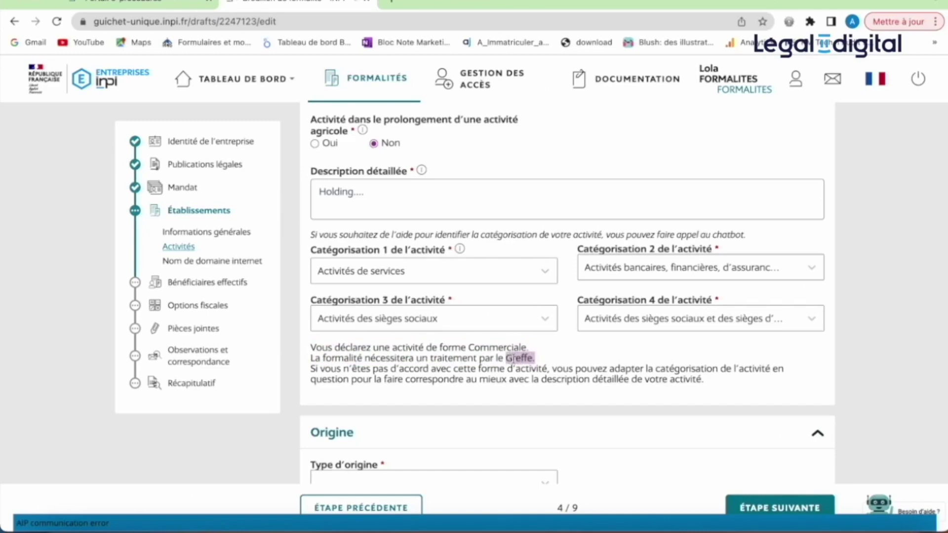
pyautogui.click(545, 360)
pyautogui.scroll(-3, 560, 353)
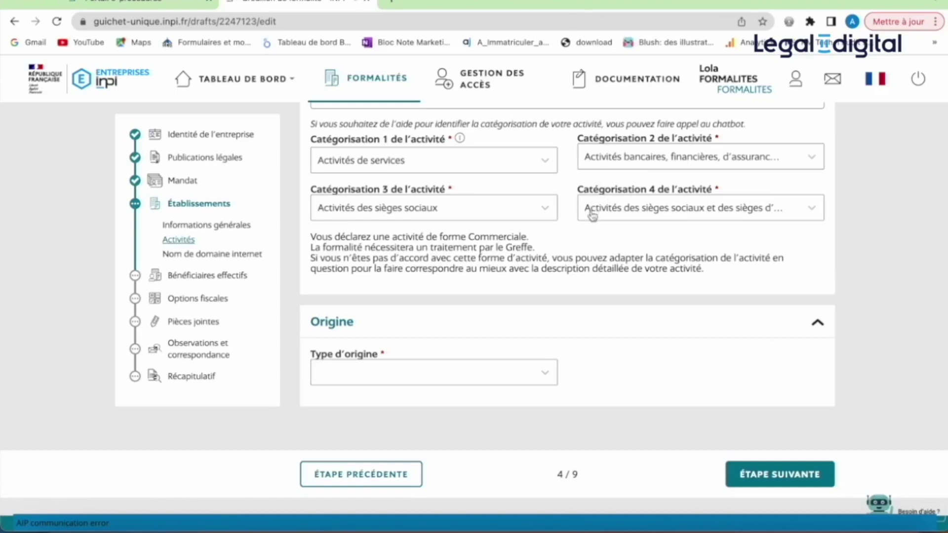
# - Choose Création as the activity's origin type and save the activity
pyautogui.click(544, 377)
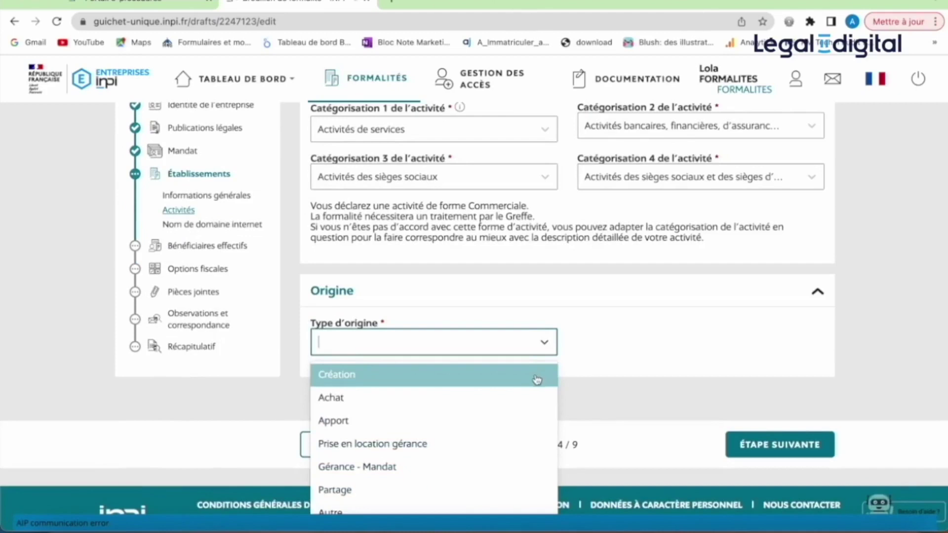
pyautogui.click(538, 378)
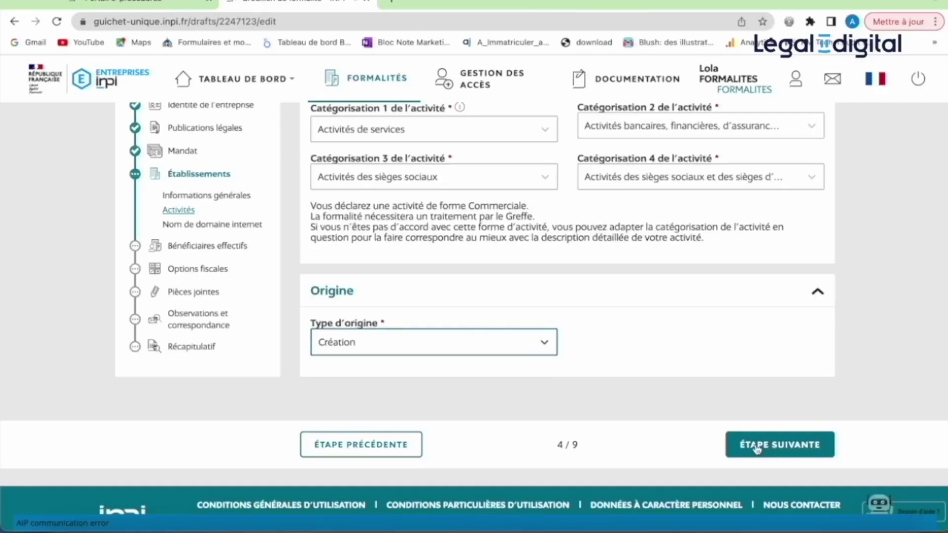
pyautogui.click(546, 353)
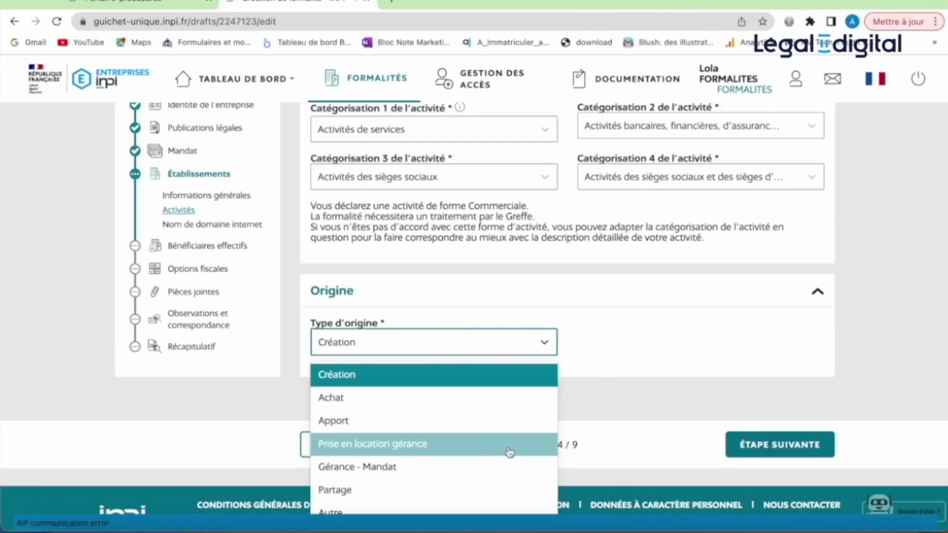
pyautogui.click(603, 405)
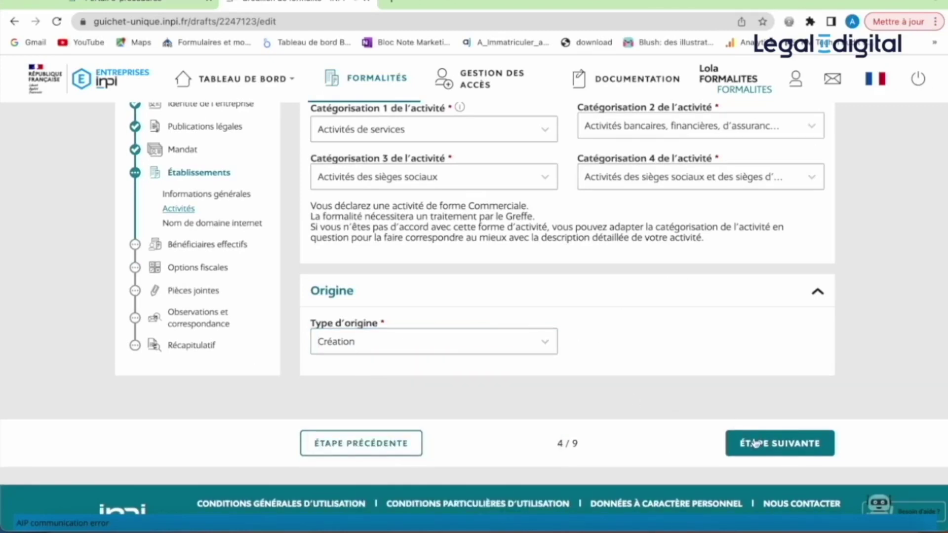
pyautogui.click(751, 443)
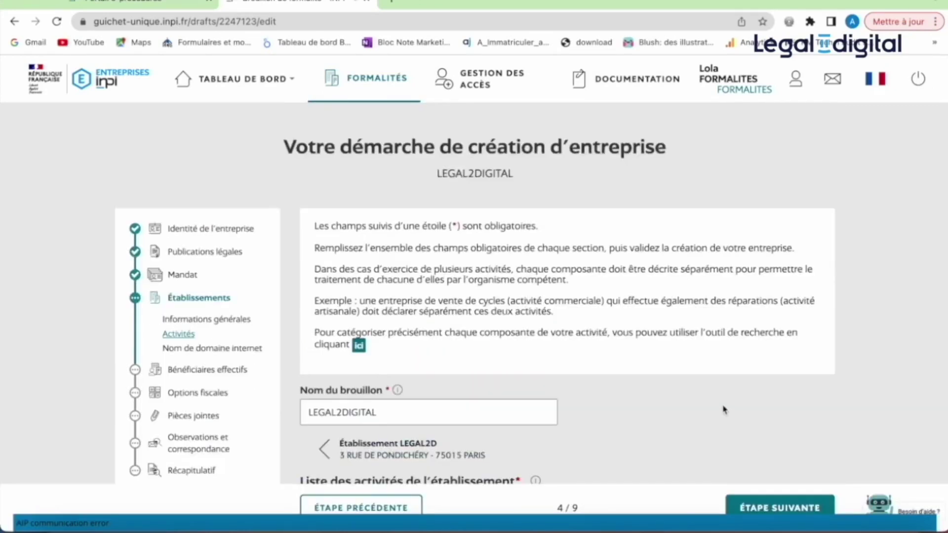
# - Add a second, non-principal activity with start date 09/06/2023
pyautogui.scroll(-2, 724, 412)
pyautogui.scroll(-4, 724, 410)
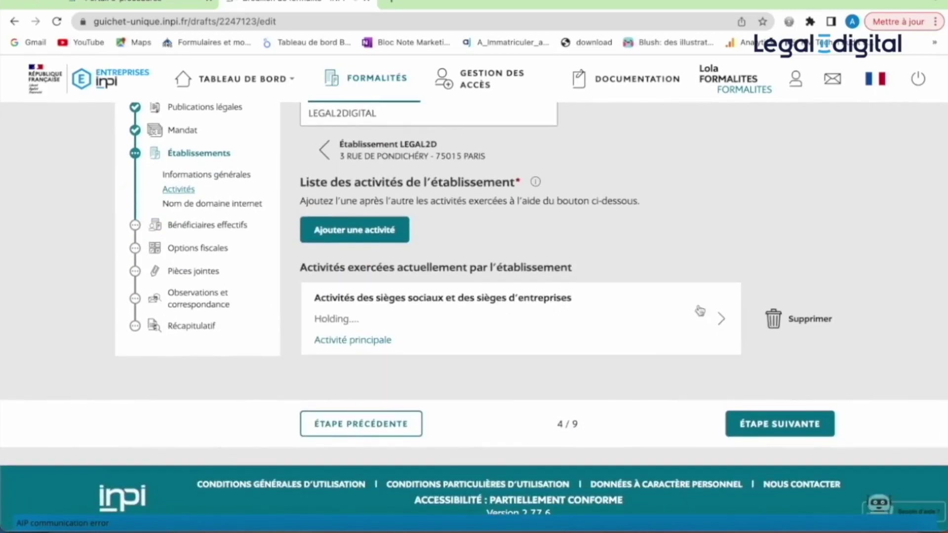
pyautogui.click(391, 232)
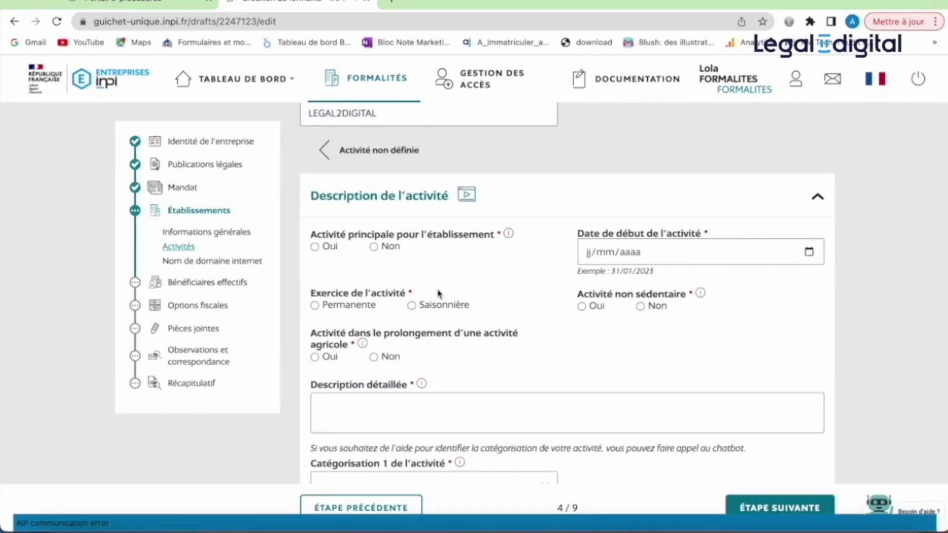
pyautogui.scroll(-2, 438, 293)
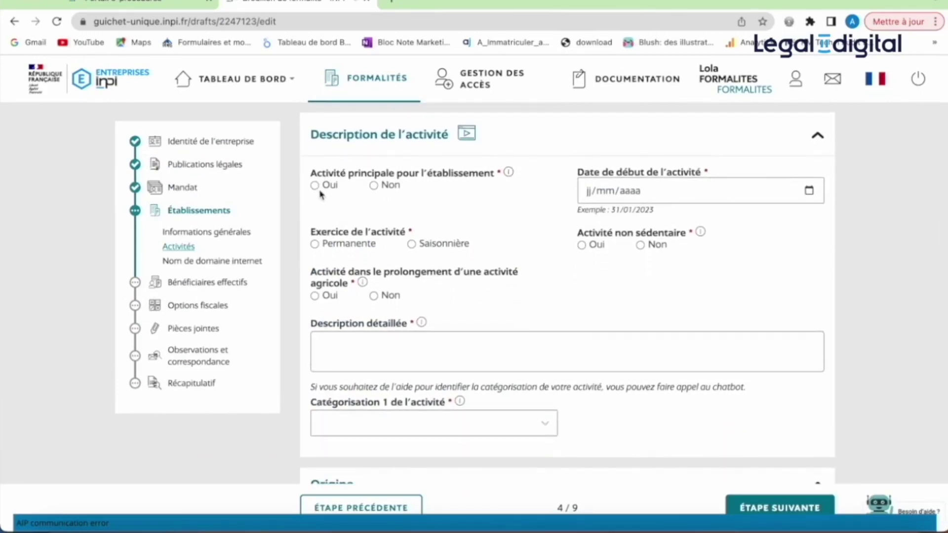
pyautogui.click(316, 187)
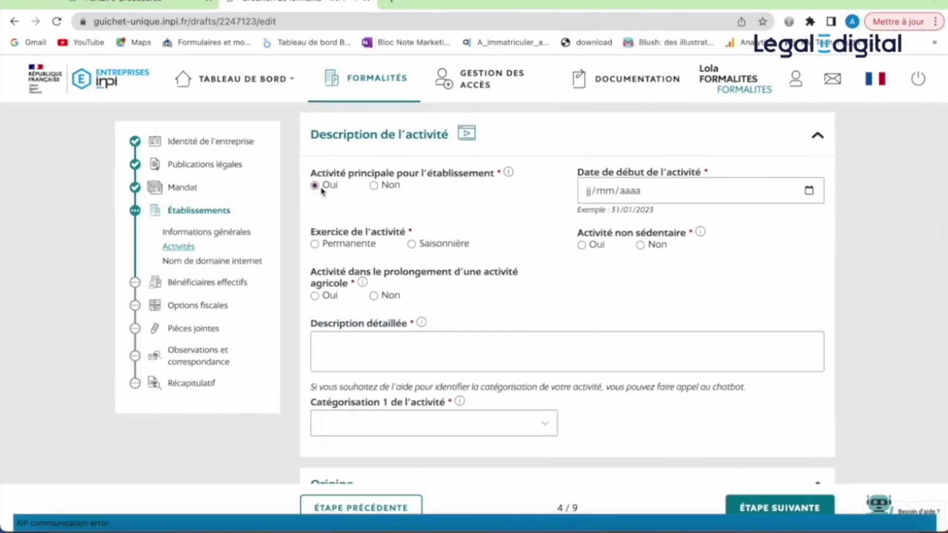
pyautogui.click(374, 188)
pyautogui.click(809, 190)
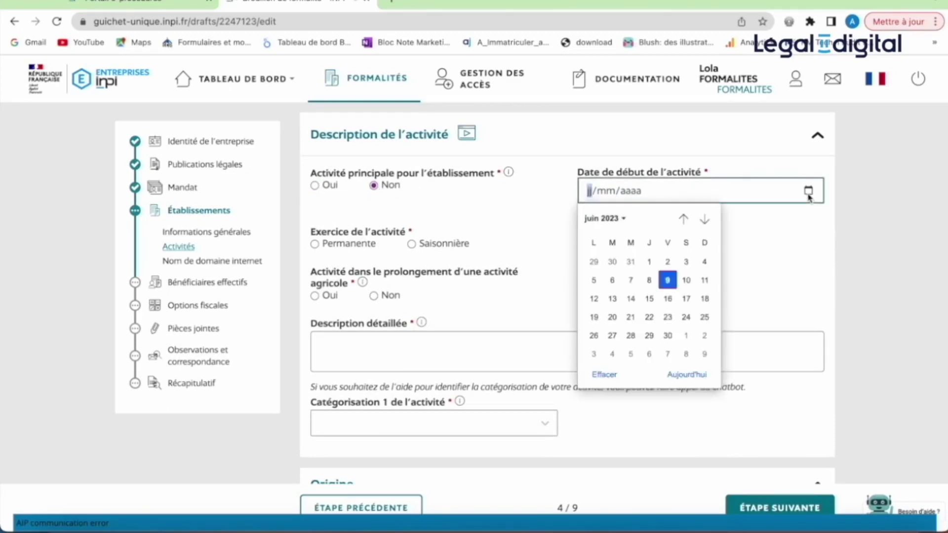
pyautogui.click(668, 280)
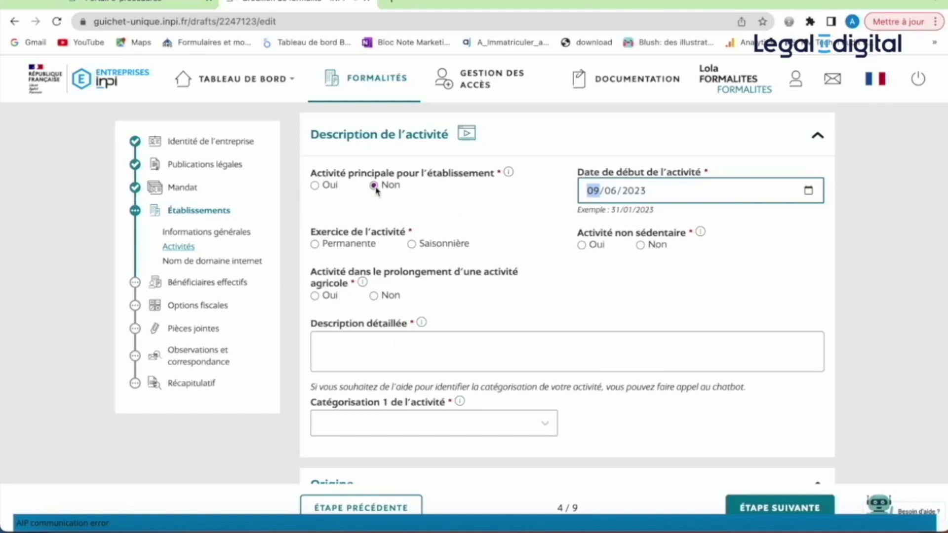
# - Go to the detailed description field, then return to the establishment's general information
pyautogui.scroll(-3, 519, 336)
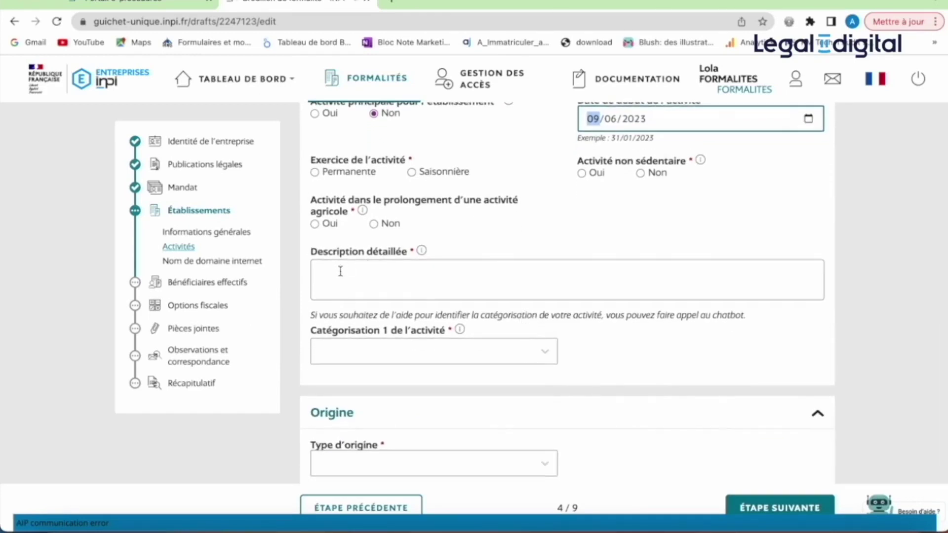
pyautogui.scroll(1, 341, 271)
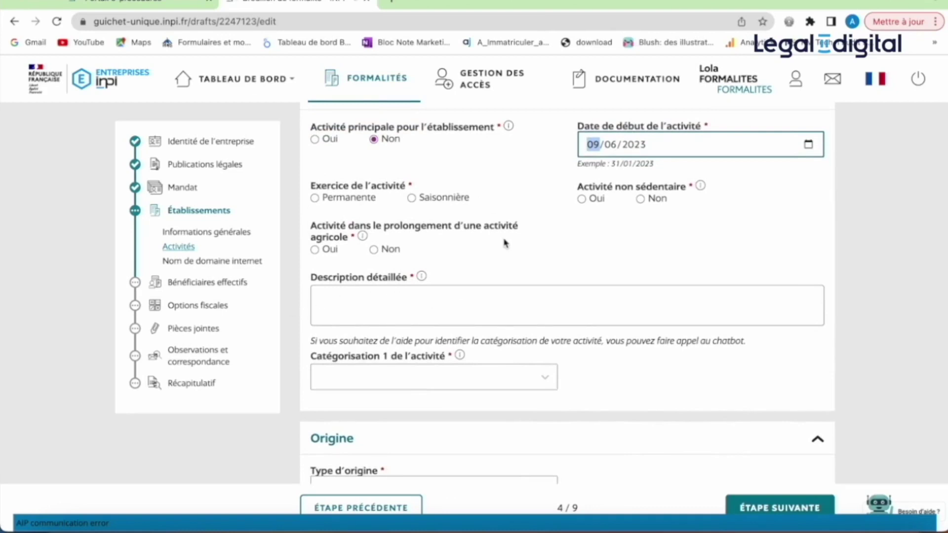
pyautogui.scroll(-1, 505, 242)
pyautogui.scroll(-1, 505, 243)
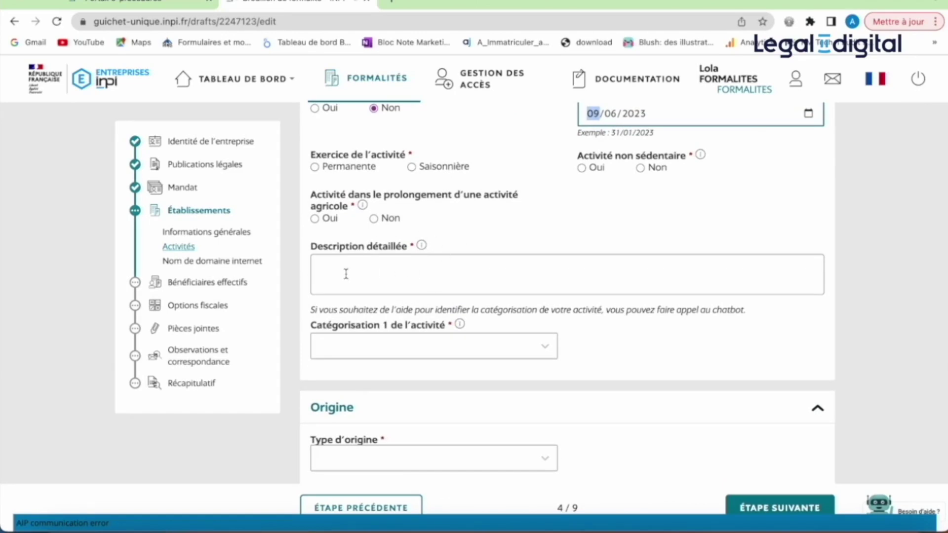
pyautogui.click(428, 261)
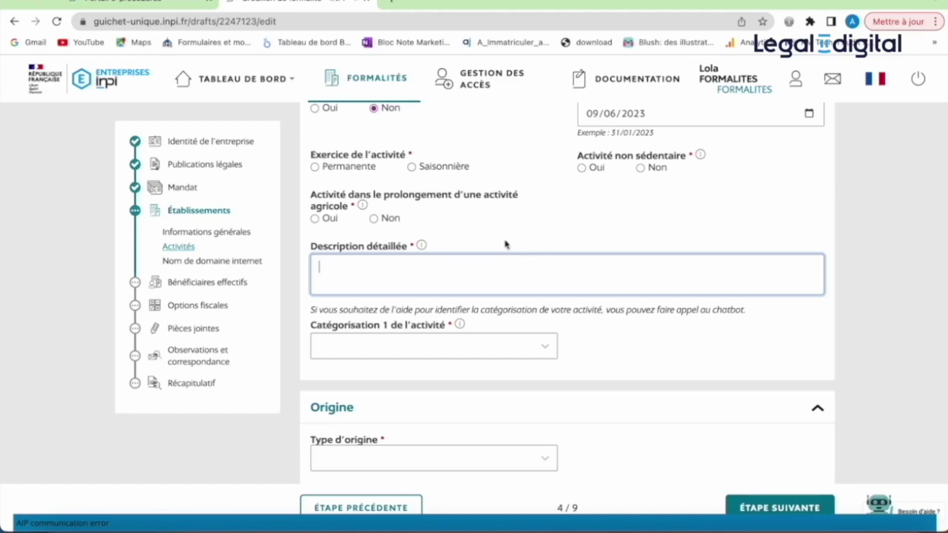
pyautogui.click(207, 216)
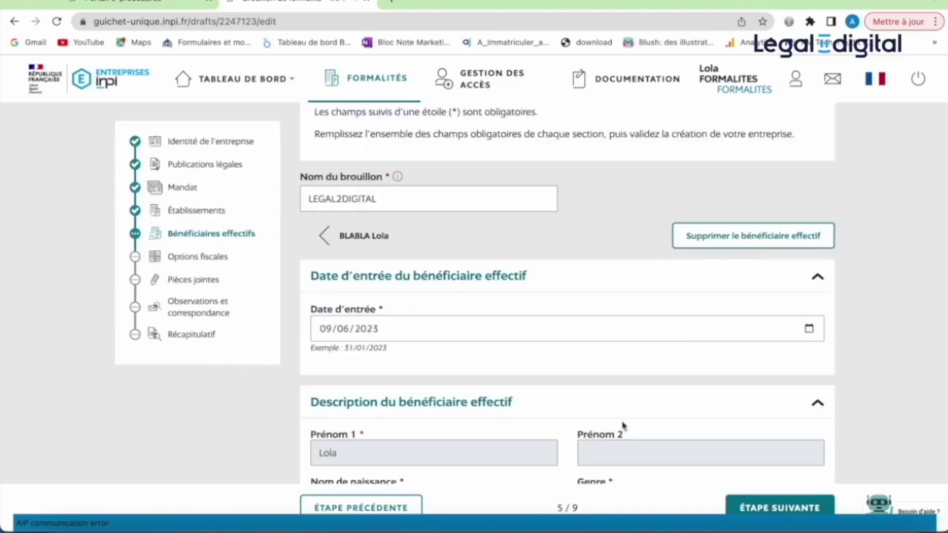
# - Scroll down through the Bénéficiaires effectifs chapter card
pyautogui.scroll(-1, 621, 426)
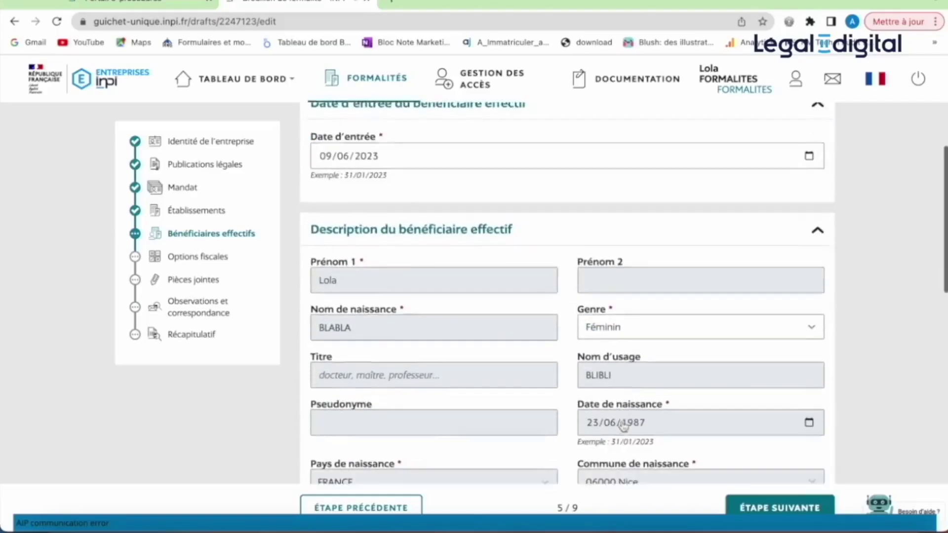
# - Declare that the beneficial owner holds more than 25% of voting rights
pyautogui.scroll(-6, 624, 426)
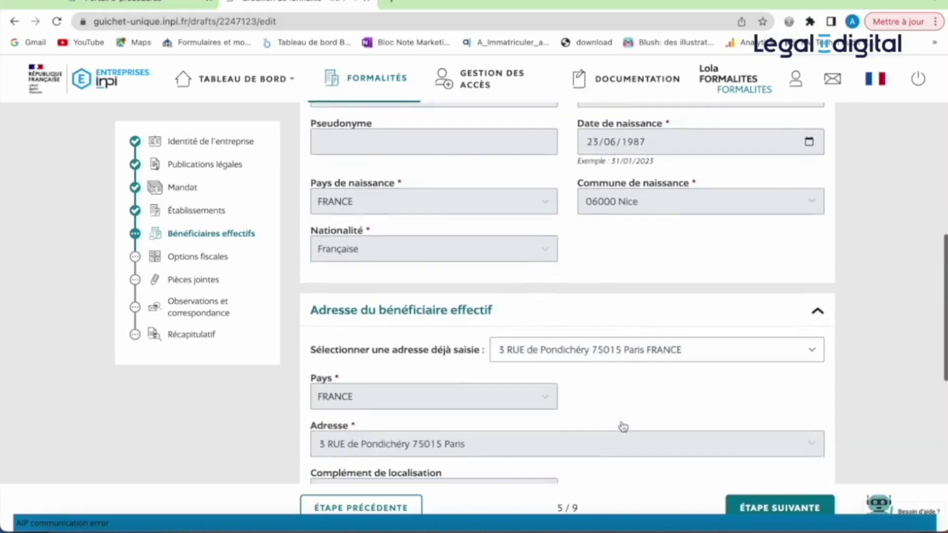
pyautogui.scroll(-5, 623, 425)
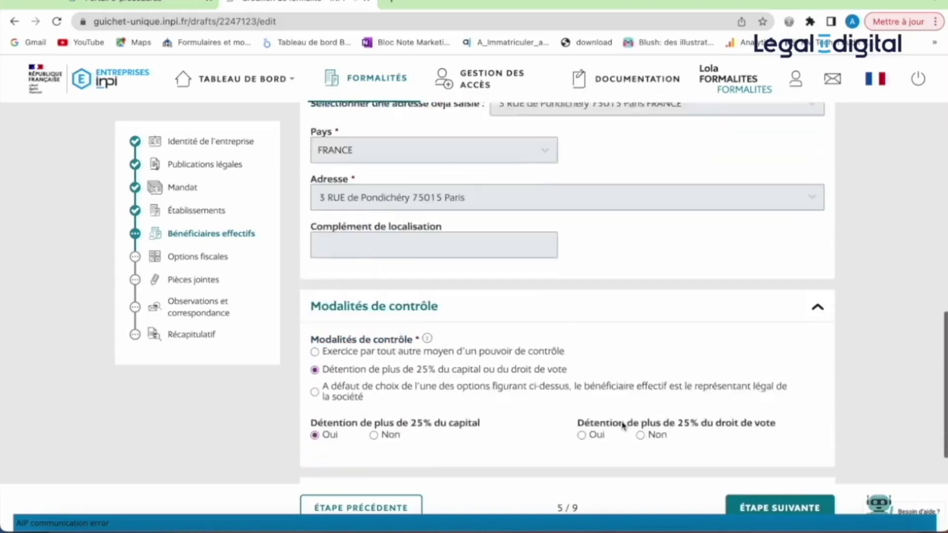
pyautogui.scroll(-1, 624, 425)
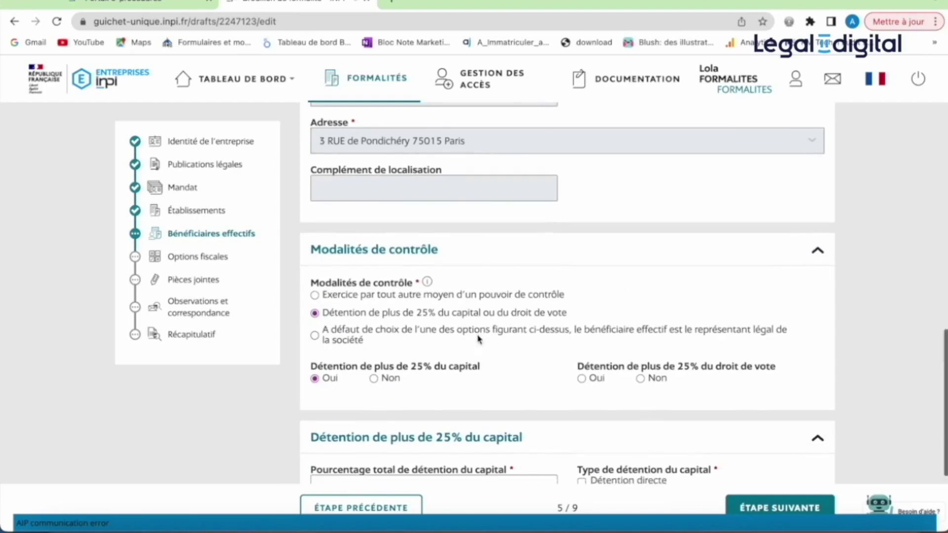
pyautogui.scroll(-2, 477, 339)
pyautogui.scroll(-2, 477, 334)
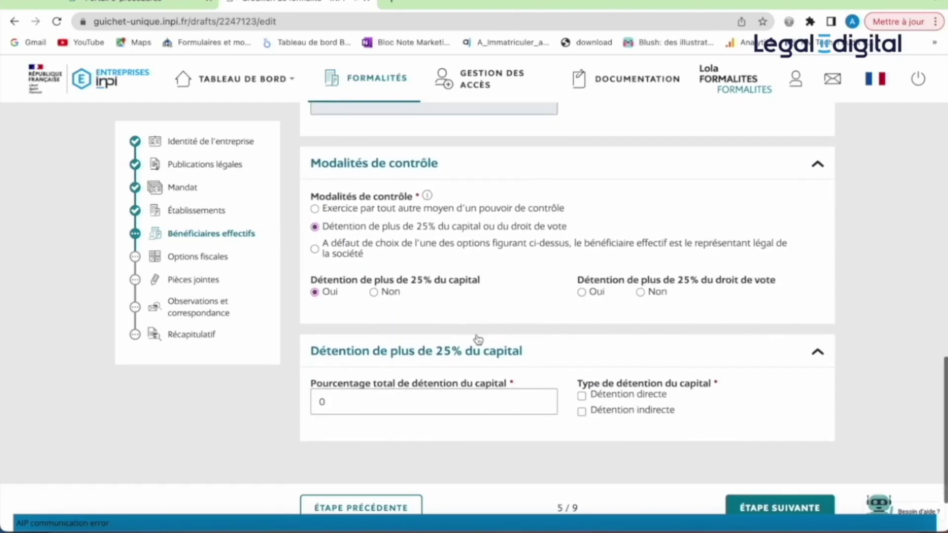
pyautogui.click(582, 293)
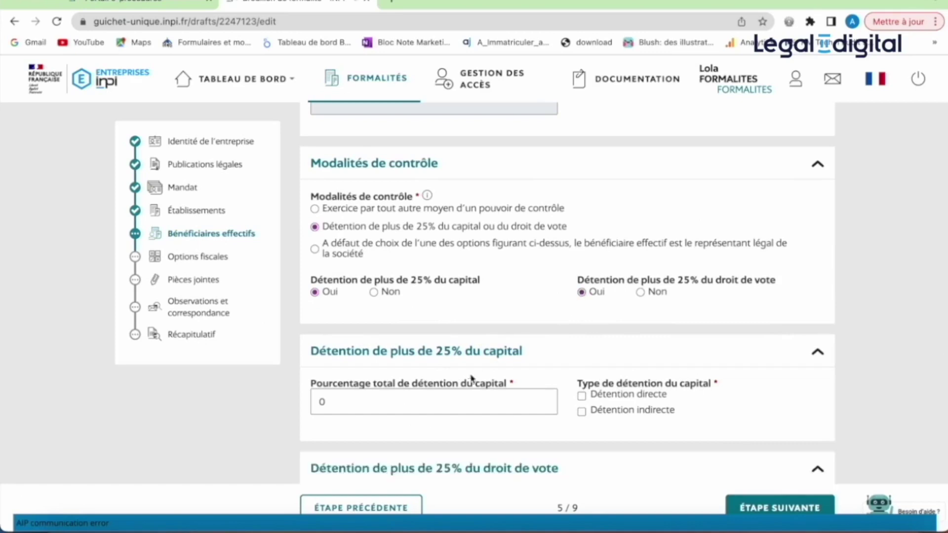
pyautogui.scroll(-3, 507, 395)
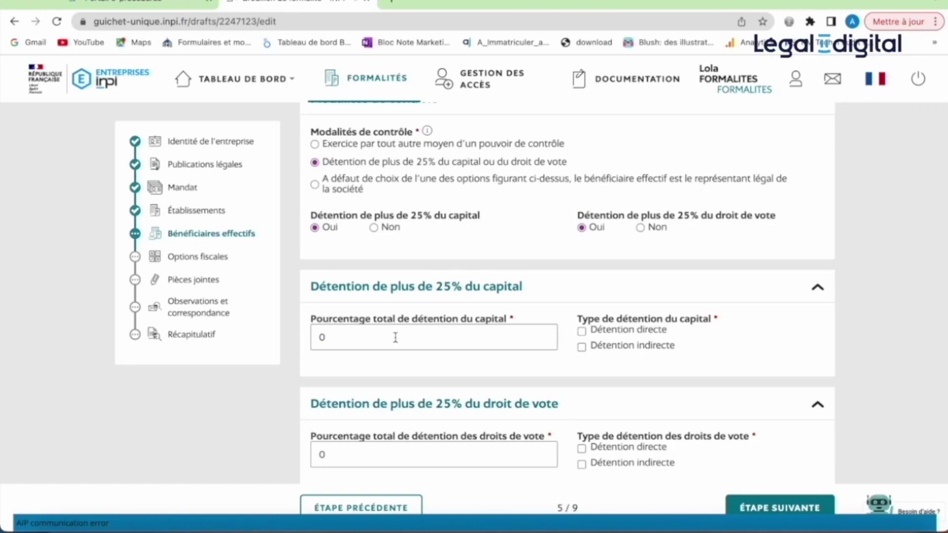
# - Record 55% capital held indirectly through legal entities, 55% in full ownership
pyautogui.click(363, 337)
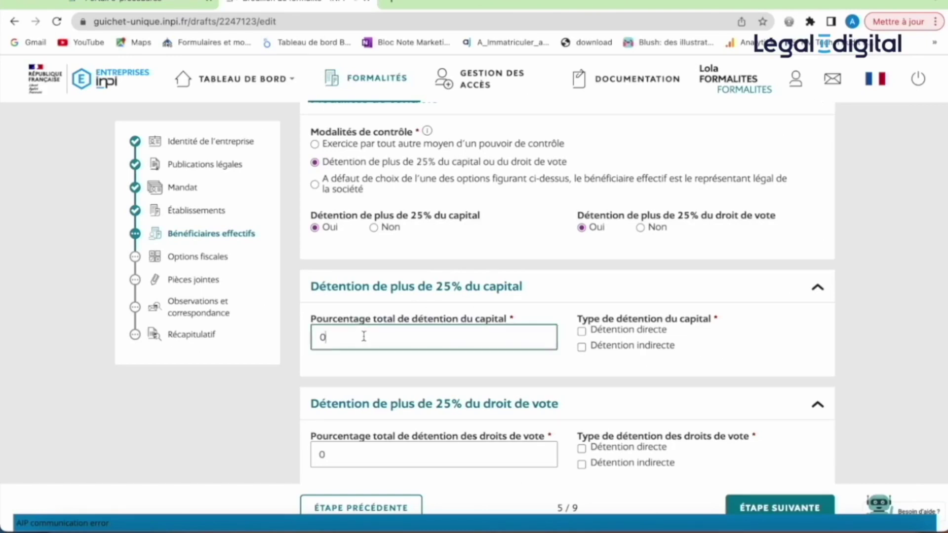
pyautogui.press('BackSpace')
pyautogui.write('55')
pyautogui.click(582, 347)
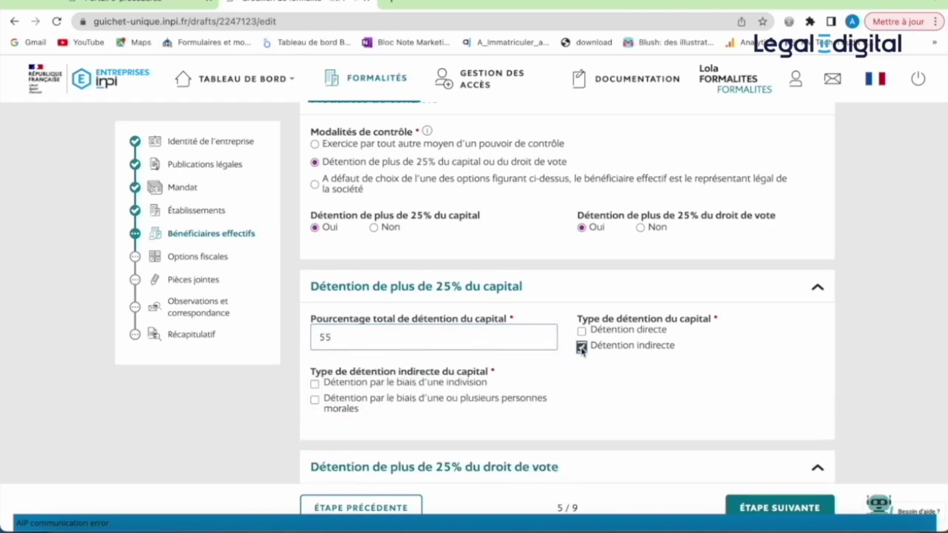
pyautogui.scroll(-3, 584, 351)
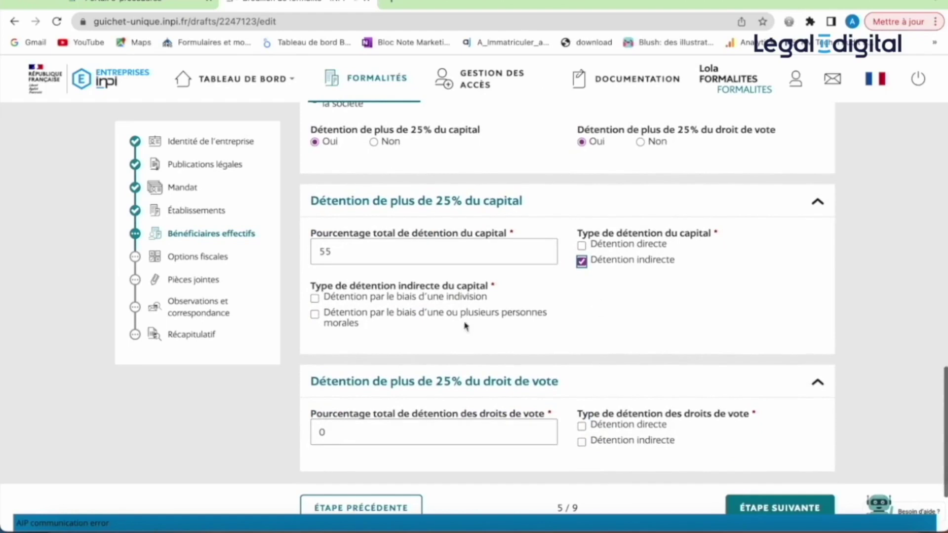
pyautogui.click(315, 314)
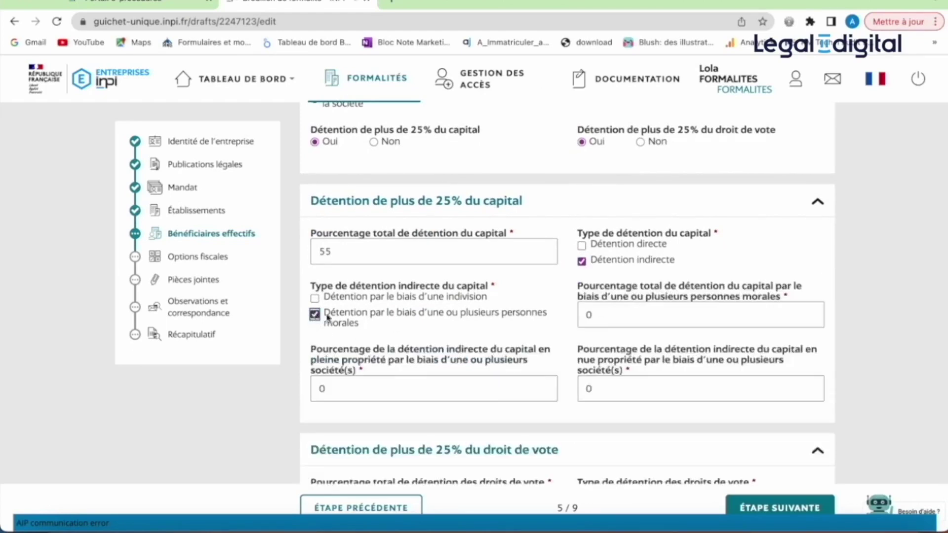
pyautogui.scroll(-2, 487, 336)
pyautogui.click(605, 269)
pyautogui.press('BackSpace')
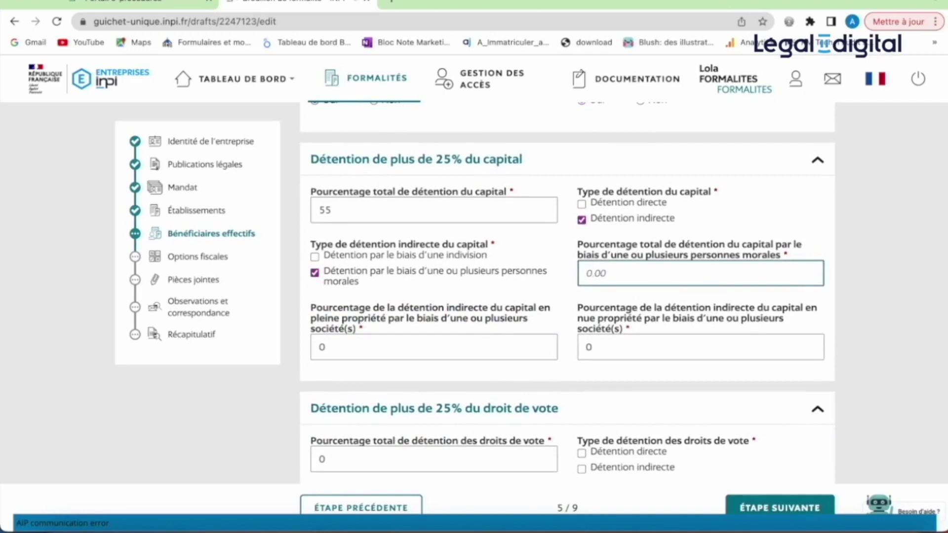
pyautogui.write('55')
pyautogui.click(416, 344)
pyautogui.press('BackSpace')
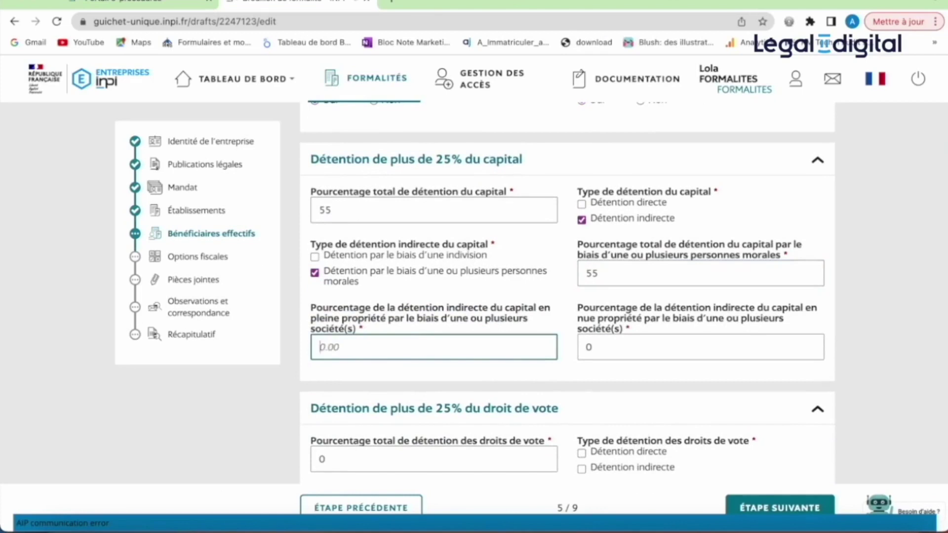
pyautogui.write('55')
# - Record 55% voting rights held indirectly through legal entities in full ownership, and save the owner
pyautogui.scroll(-3, 623, 371)
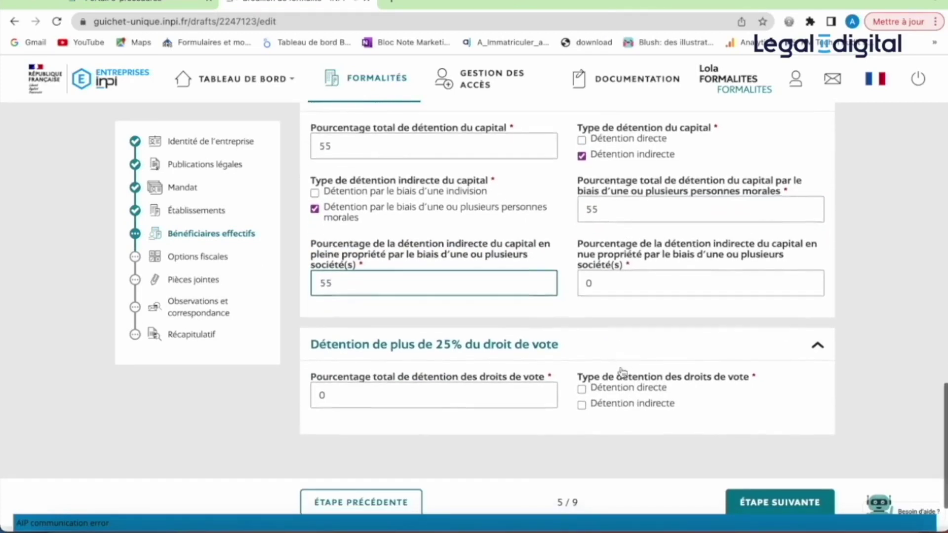
pyautogui.click(442, 351)
pyautogui.press('super+a')
pyautogui.write('55')
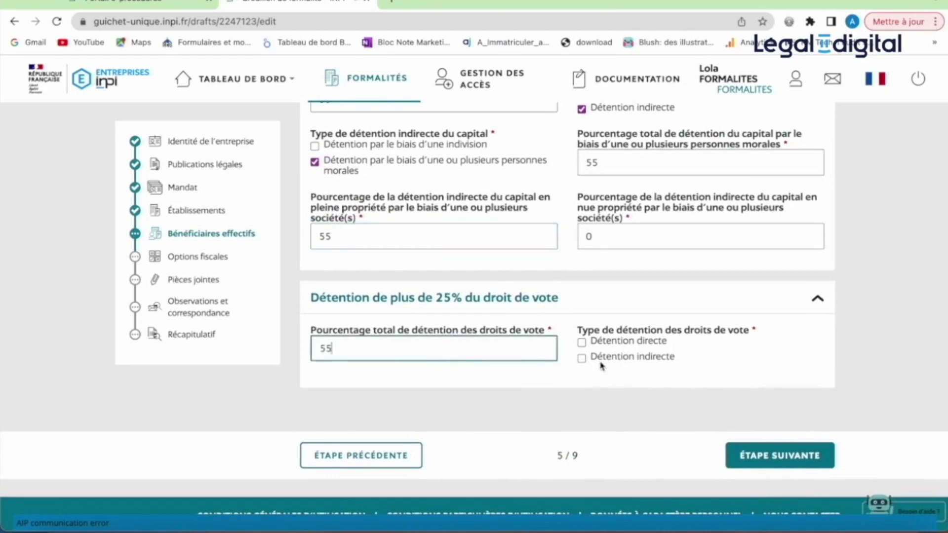
pyautogui.click(582, 359)
pyautogui.scroll(-2, 582, 361)
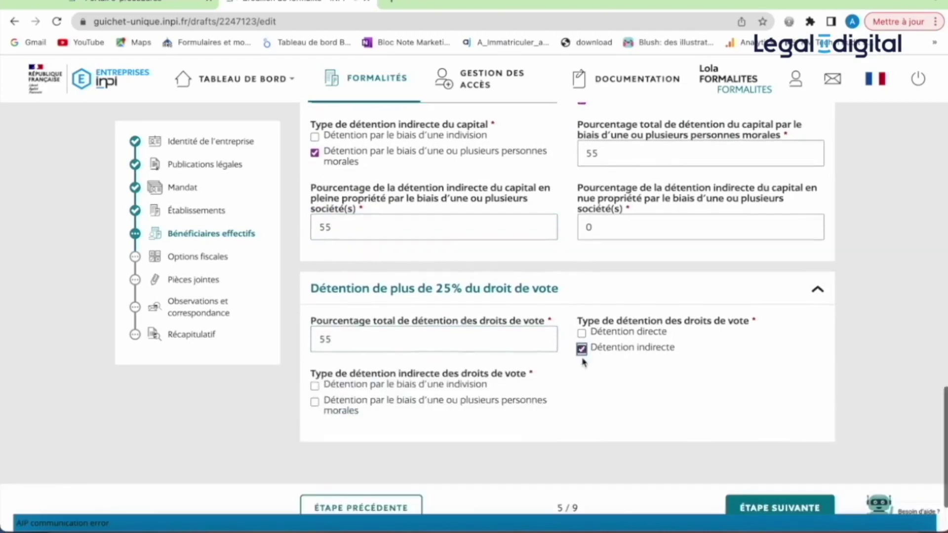
pyautogui.click(315, 353)
pyautogui.scroll(-3, 434, 344)
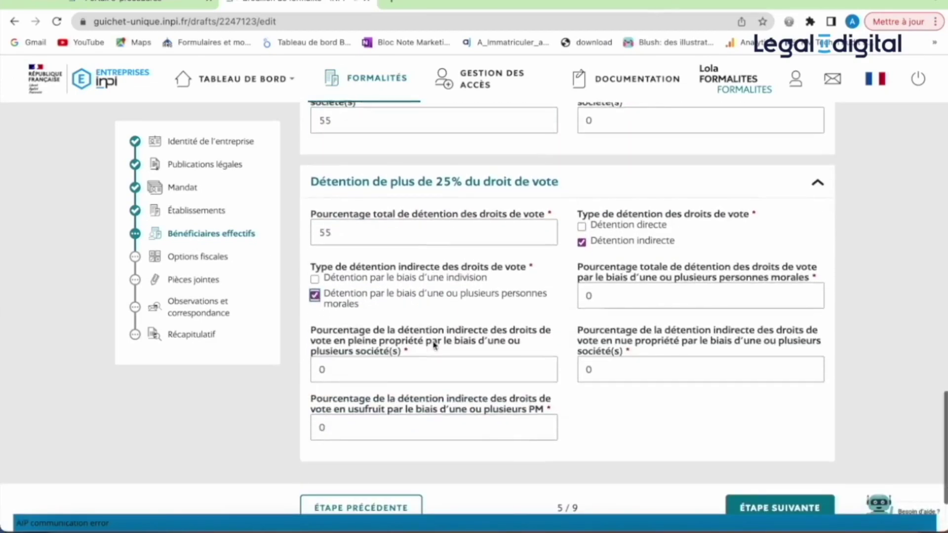
pyautogui.click(623, 277)
pyautogui.press('BackSpace')
pyautogui.write('55')
pyautogui.click(439, 357)
pyautogui.press('BackSpace')
pyautogui.write('55')
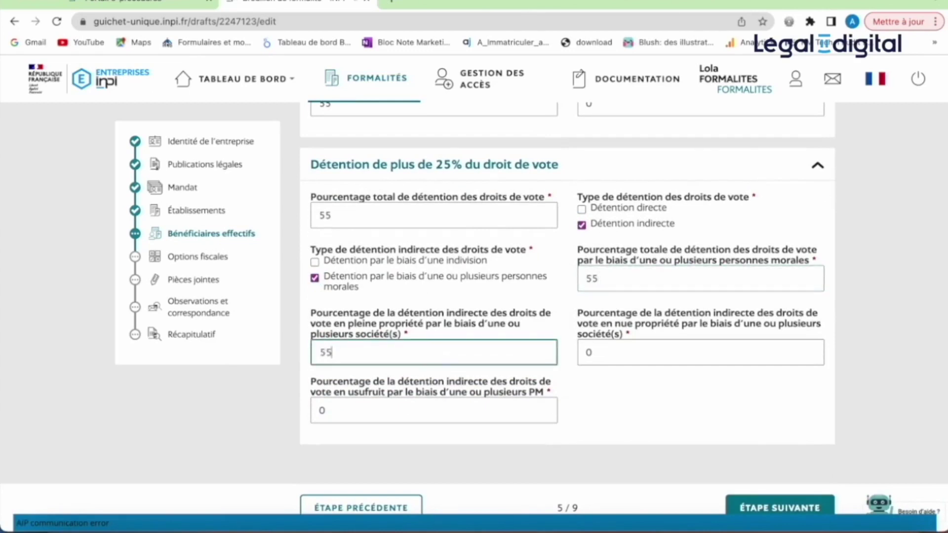
pyautogui.scroll(-2, 683, 400)
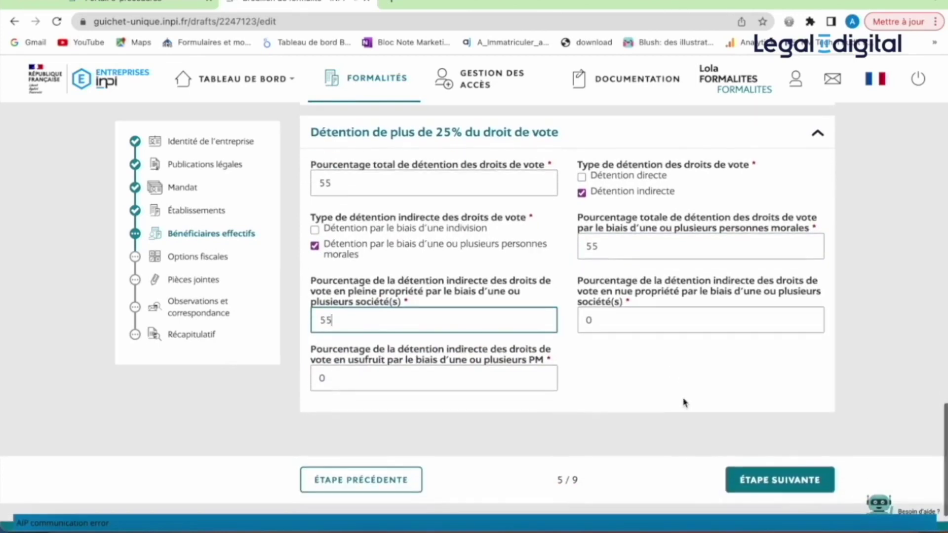
pyautogui.click(768, 488)
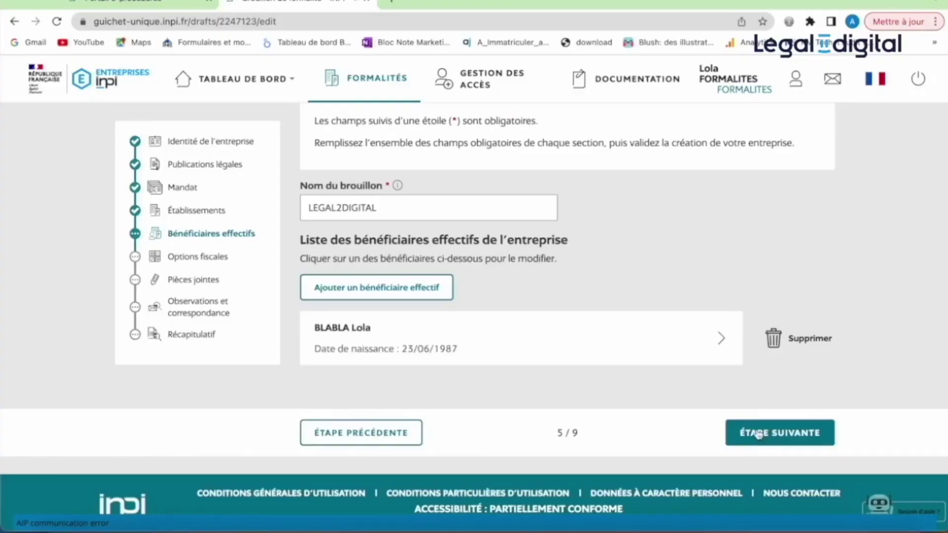
# - Choose Réel simplifié IS for profits and Réel simplifié TVA for VAT, then validate the tax options
pyautogui.click(758, 434)
pyautogui.click(549, 311)
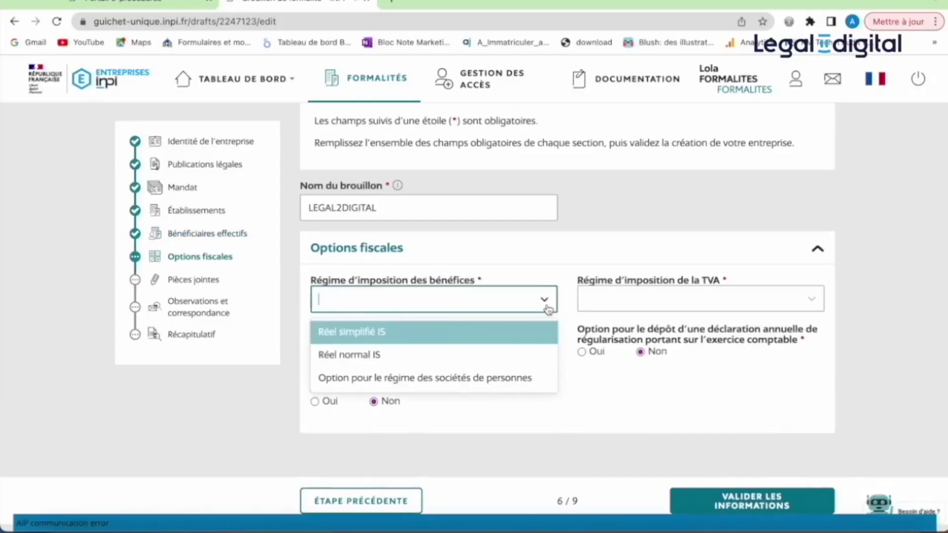
pyautogui.click(529, 338)
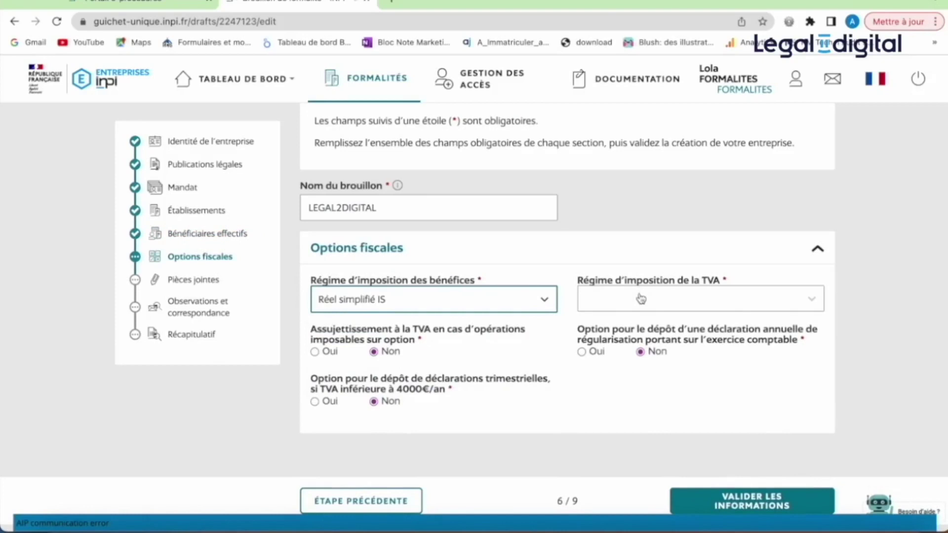
pyautogui.click(640, 297)
pyautogui.click(647, 357)
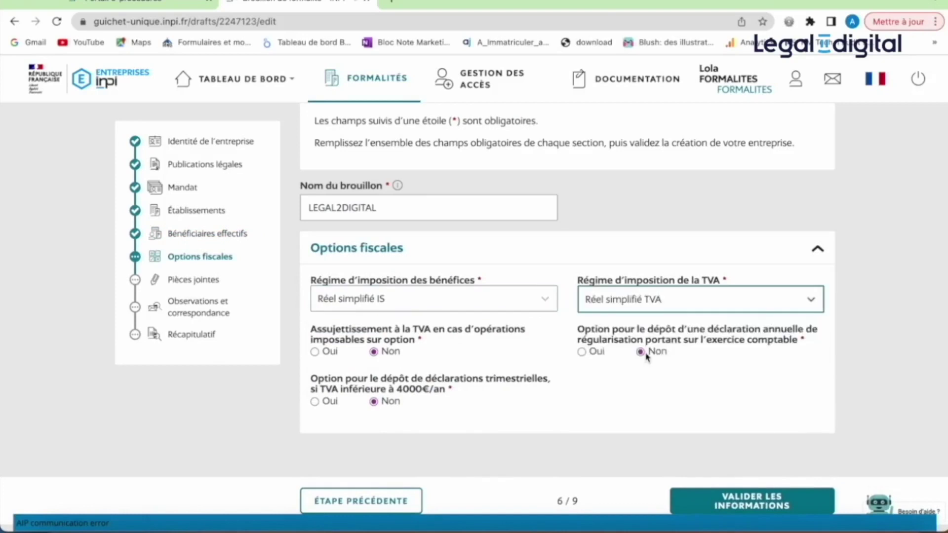
pyautogui.scroll(2, 706, 413)
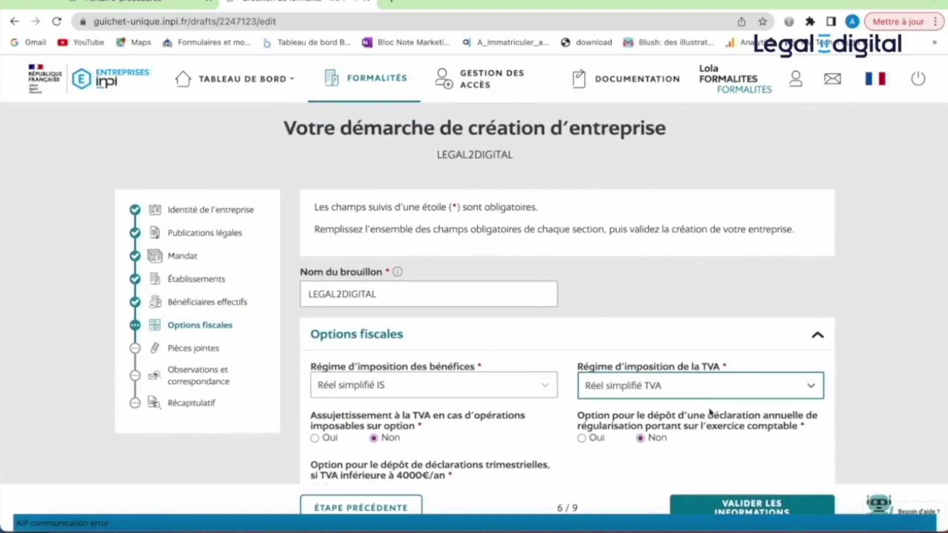
pyautogui.scroll(-2, 710, 412)
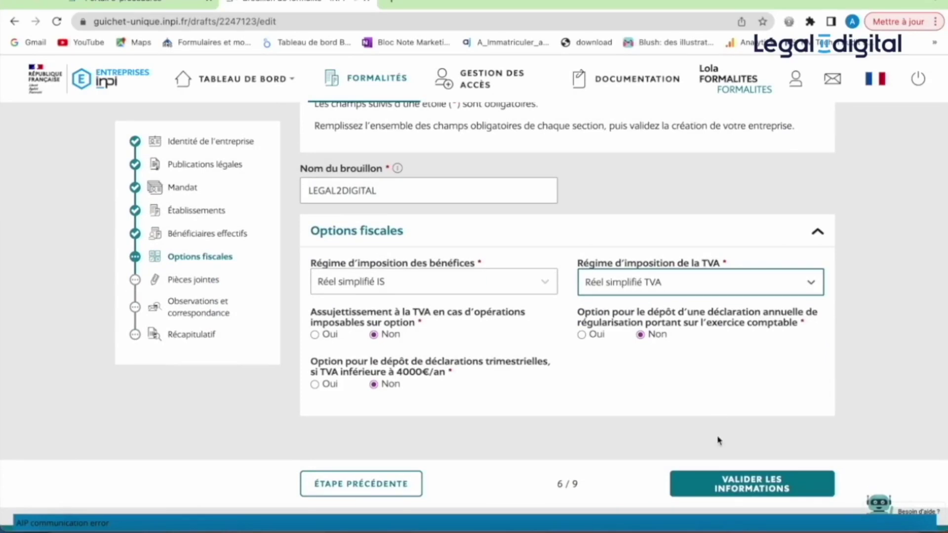
pyautogui.click(718, 487)
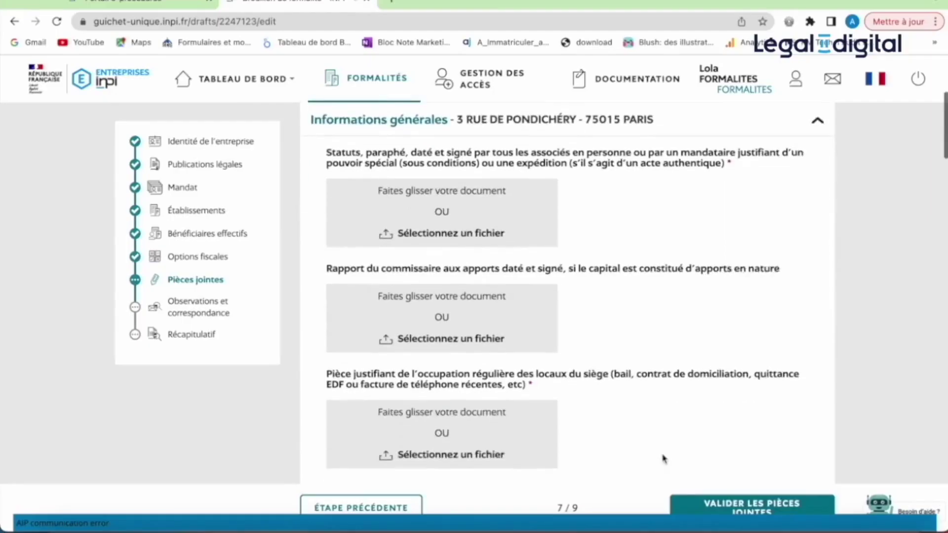
# - Upload the Statuts constit PDF from the Démo folder as the signed statutes (LEGAL2DIGITAL_-_Statuts_constit.pdf)
pyautogui.scroll(-1, 662, 458)
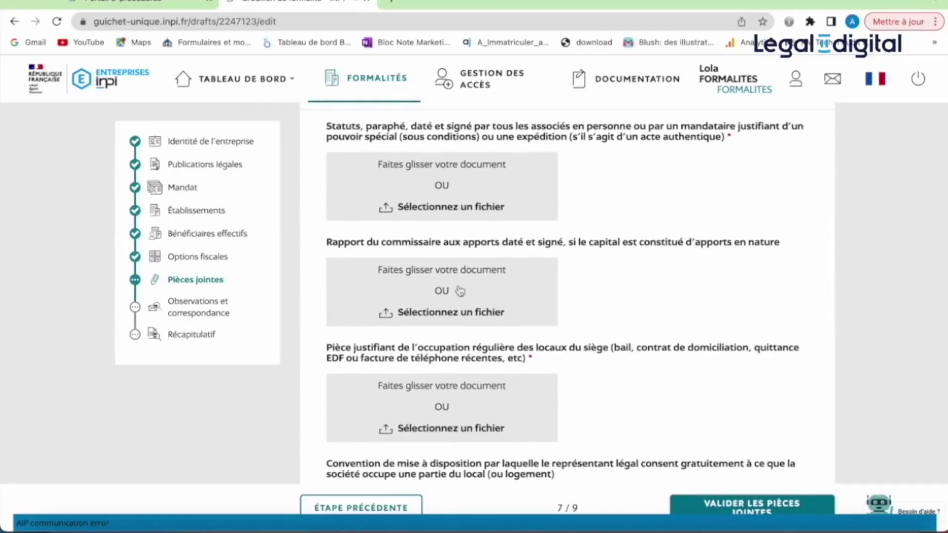
pyautogui.click(423, 195)
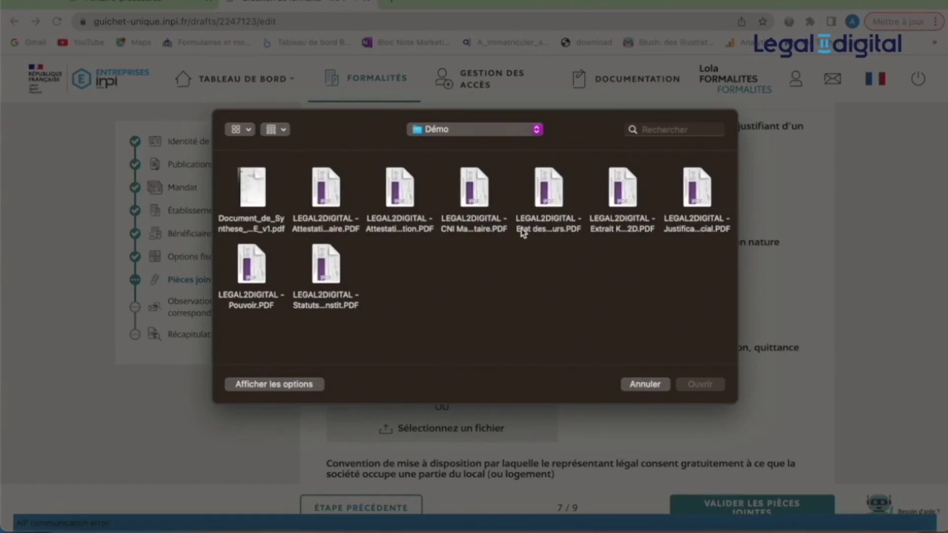
pyautogui.click(334, 277)
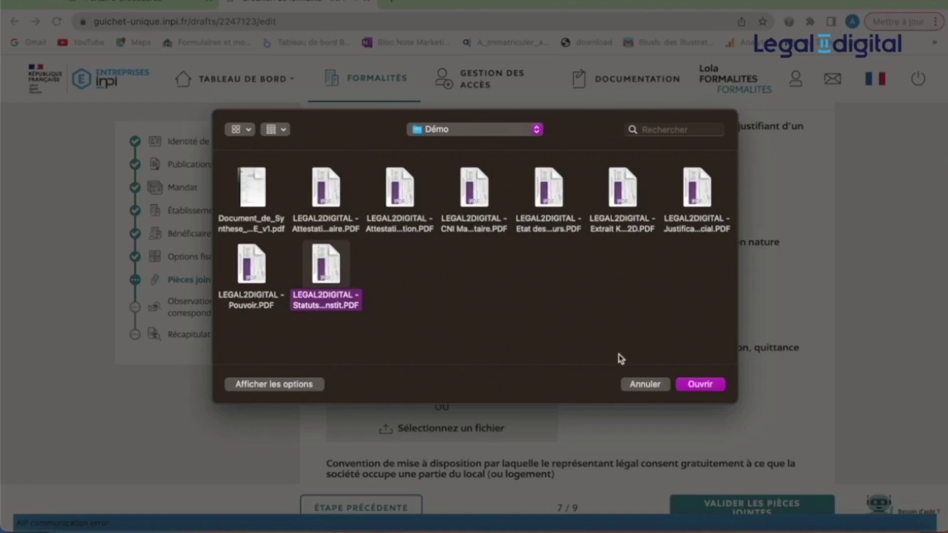
pyautogui.click(705, 387)
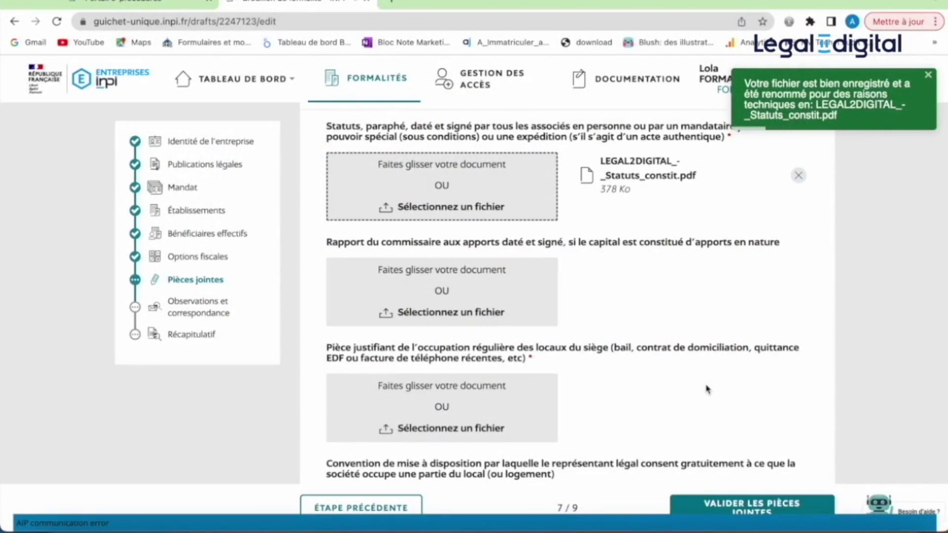
pyautogui.scroll(-2, 650, 423)
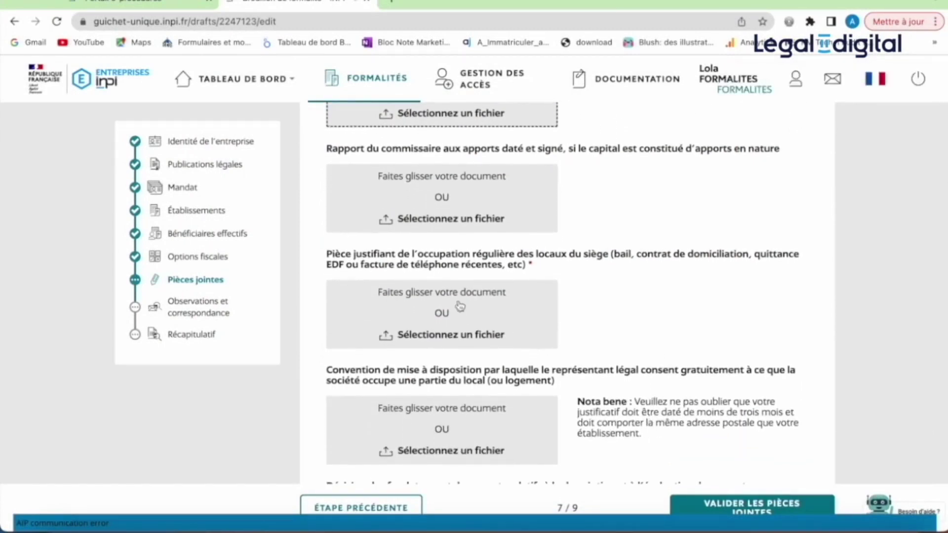
# - Upload LEGAL2DIGITAL_-_Justificatif_siege_social.pdf as proof of occupying the head-office premises
pyautogui.click(469, 314)
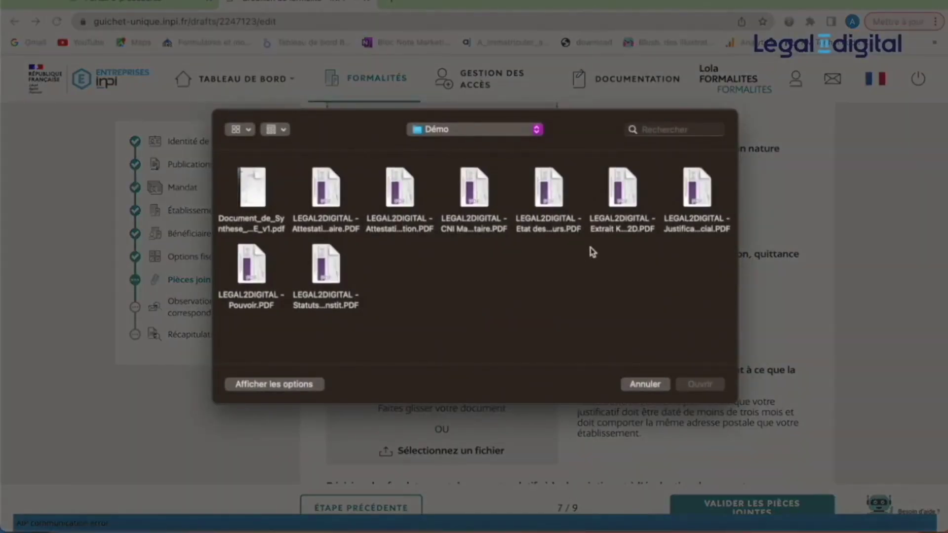
pyautogui.click(703, 201)
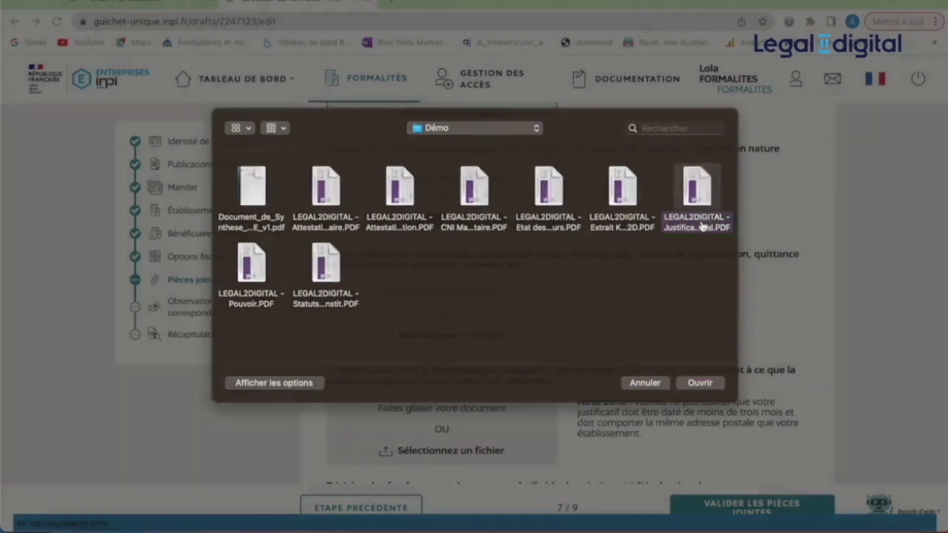
pyautogui.doubleClick(698, 219)
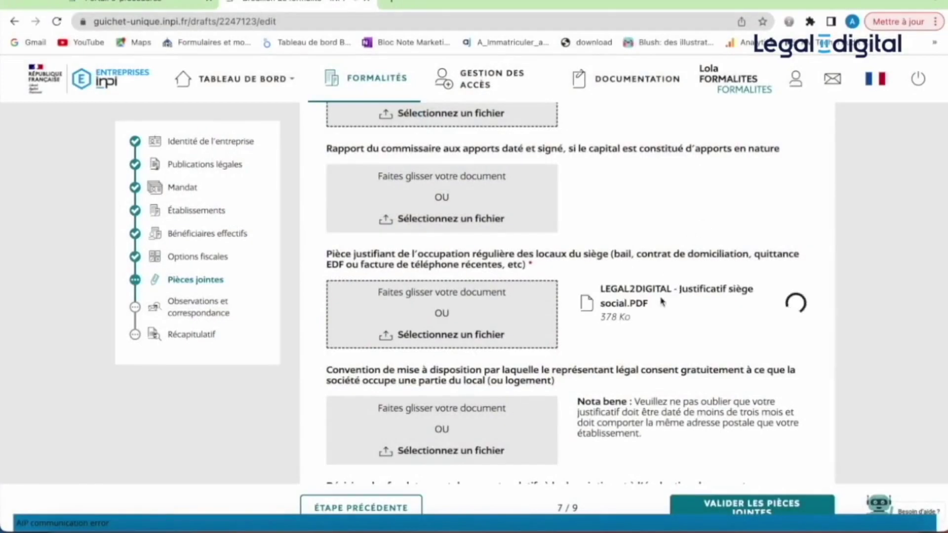
pyautogui.scroll(-2, 664, 292)
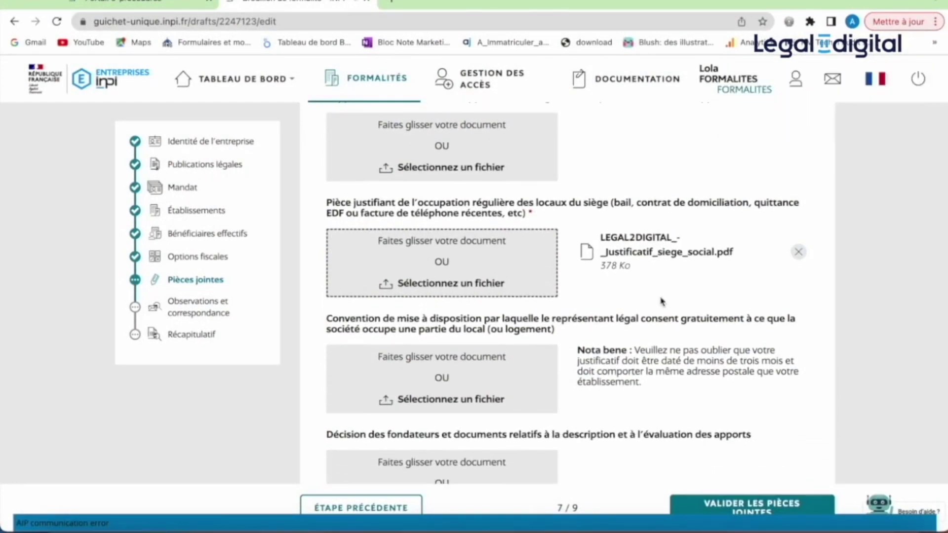
pyautogui.scroll(-3, 597, 302)
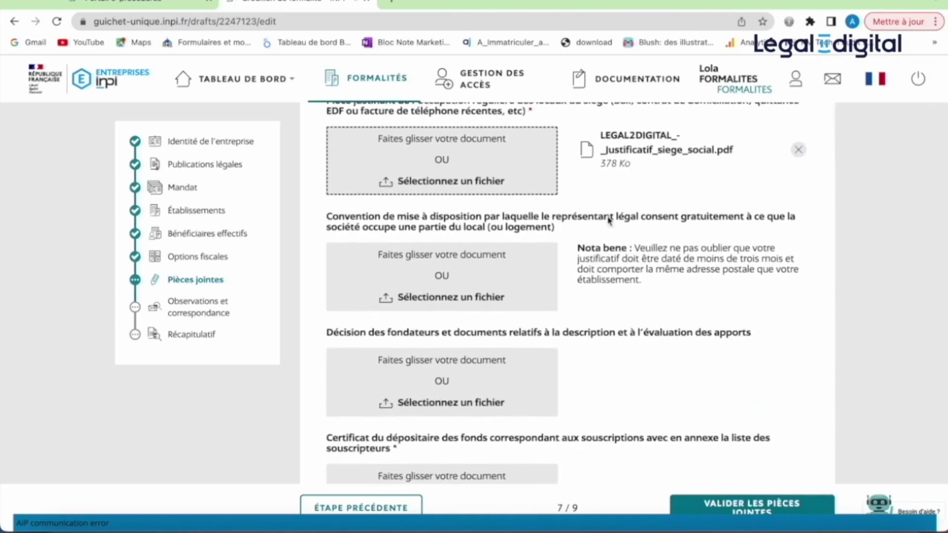
pyautogui.scroll(-1, 609, 220)
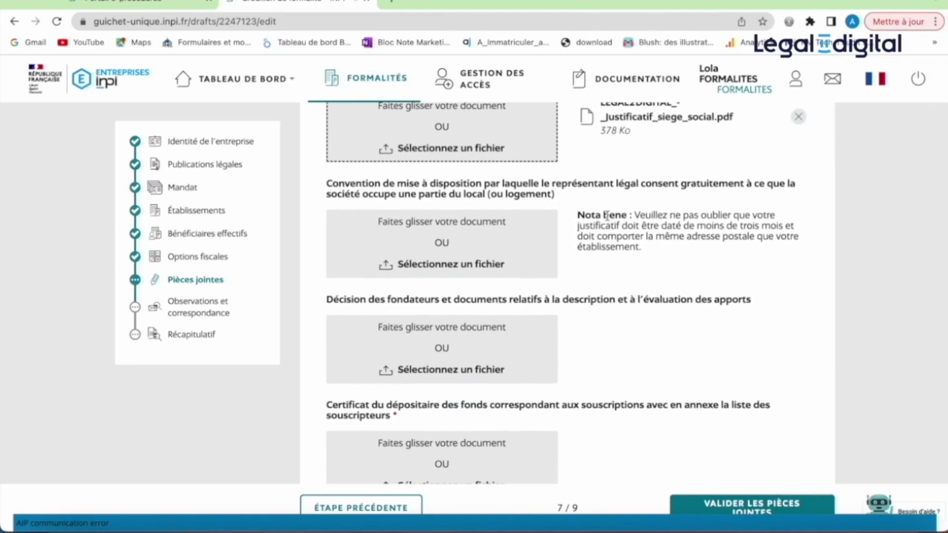
pyautogui.scroll(-3, 586, 284)
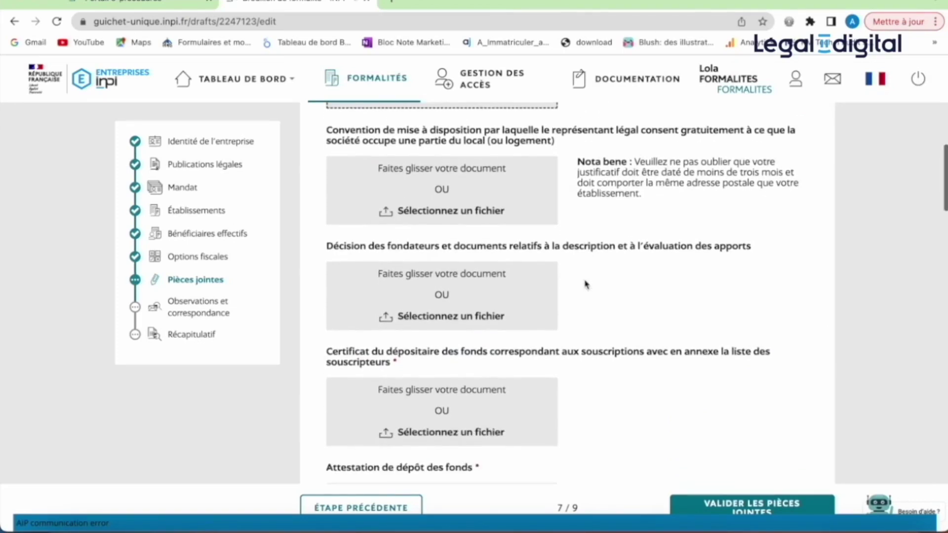
pyautogui.scroll(-3, 586, 285)
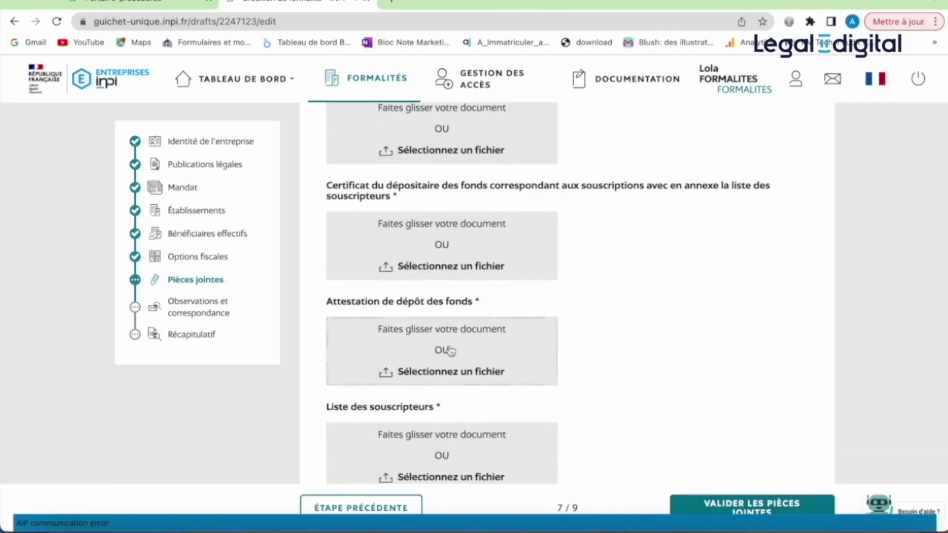
# - Upload LEGAL2DIGITAL_-_Attestation_bancaire.pdf as the Attestation de dépôt des fonds
pyautogui.click(452, 349)
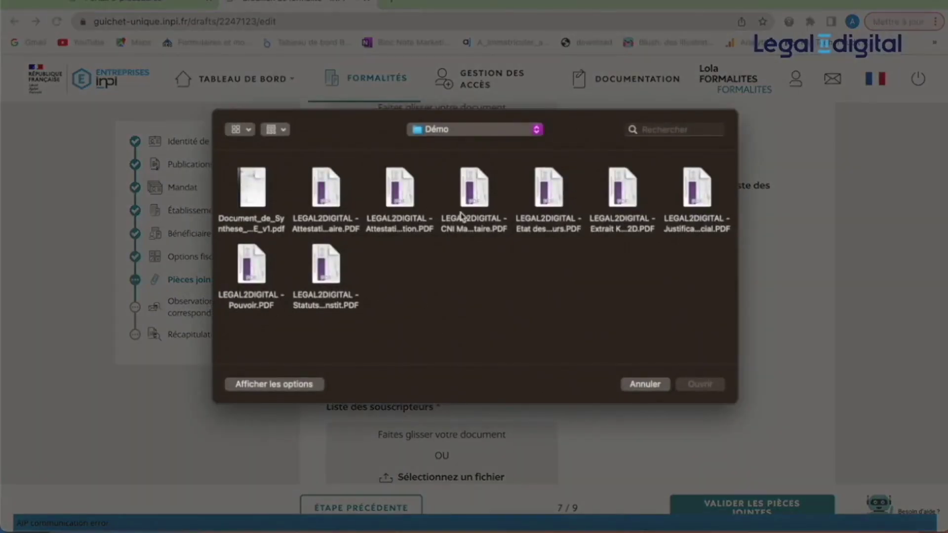
pyautogui.click(319, 229)
pyautogui.doubleClick(320, 228)
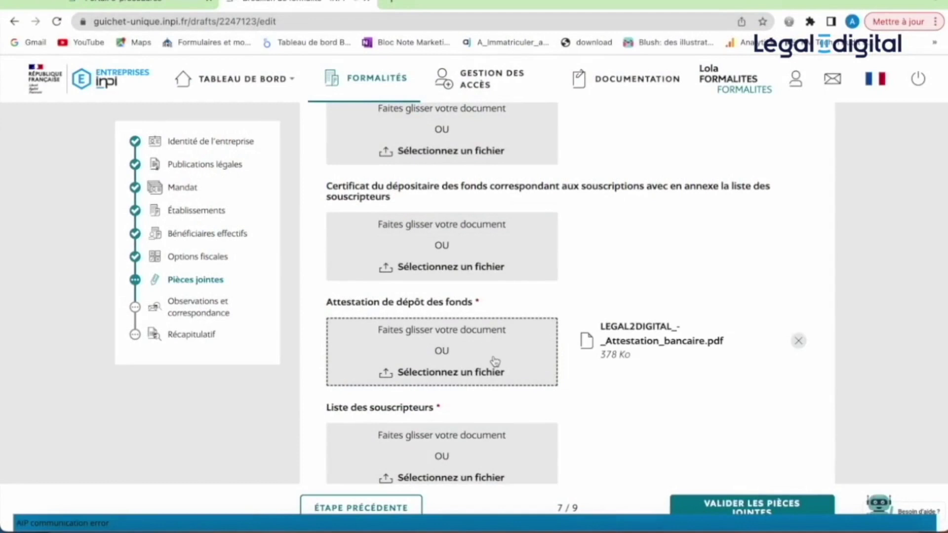
pyautogui.scroll(-2, 496, 361)
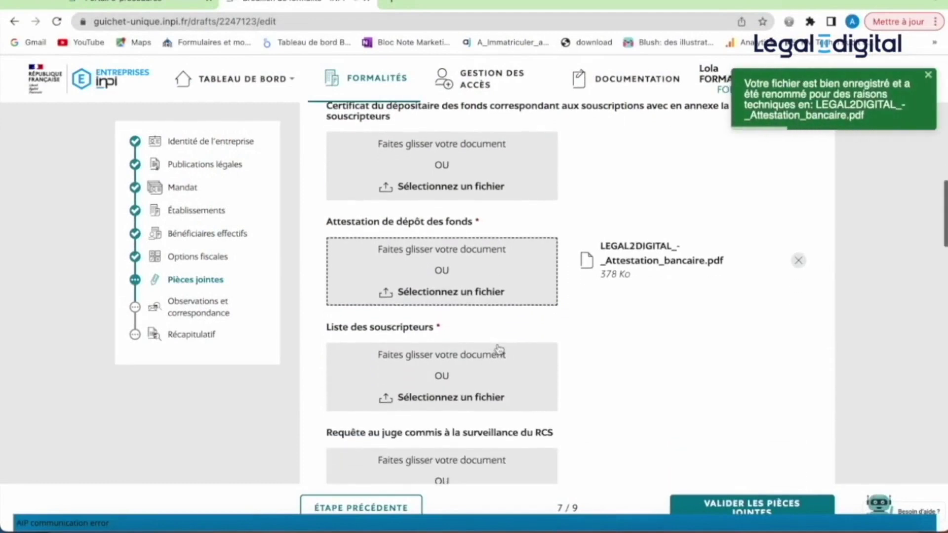
pyautogui.scroll(-2, 496, 352)
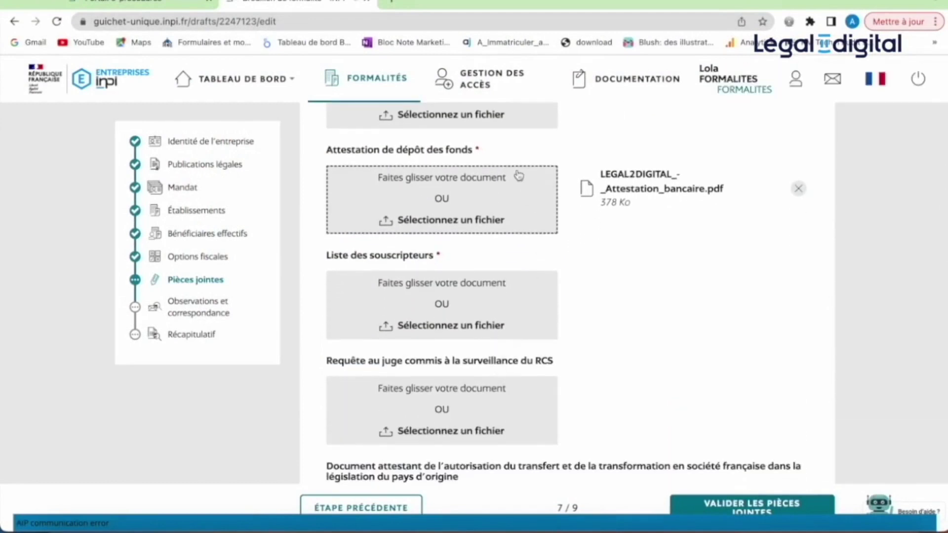
pyautogui.scroll(-1, 641, 245)
pyautogui.scroll(2, 641, 245)
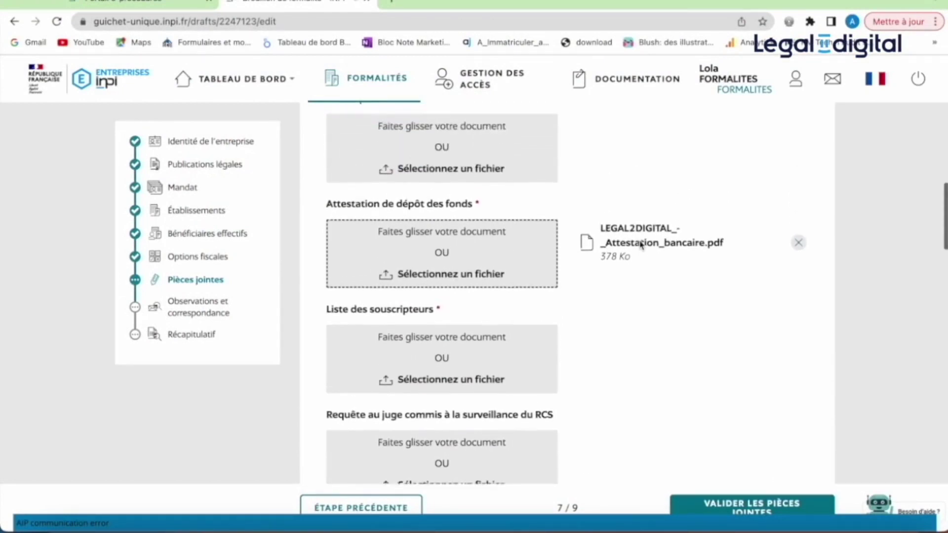
pyautogui.scroll(2, 640, 245)
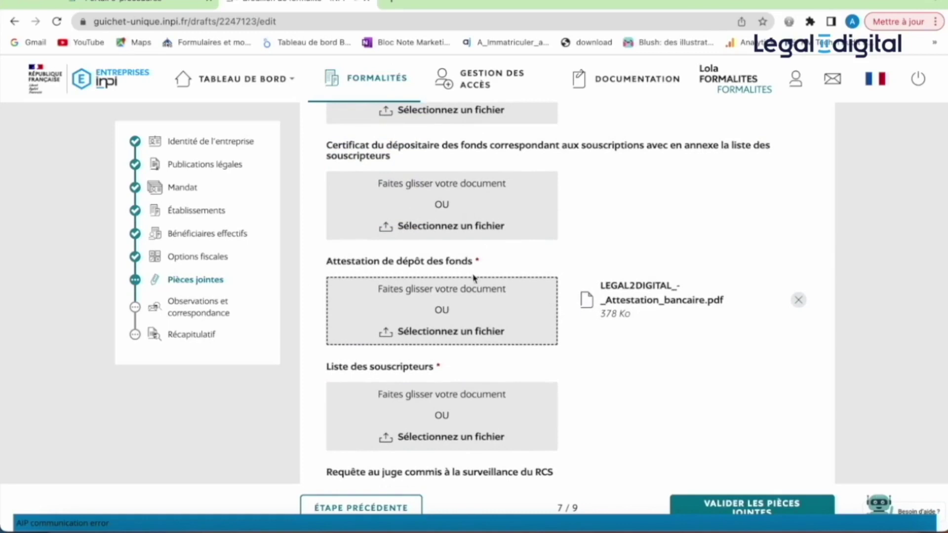
# - Upload LEGAL2DIGITAL_-_Etat_des_souscripteurs.pdf as the Liste des souscripteurs, reaching Publications légales
pyautogui.scroll(-2, 473, 278)
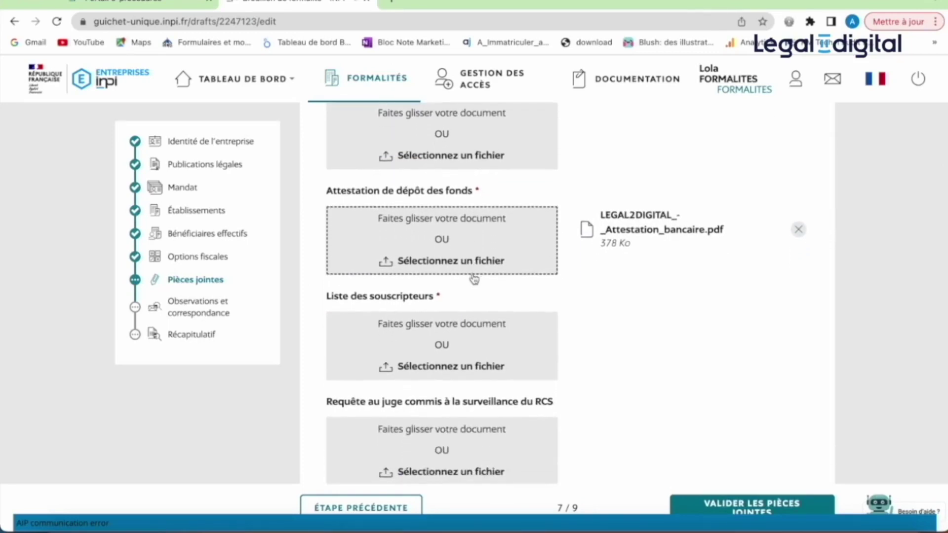
pyautogui.scroll(-1, 474, 279)
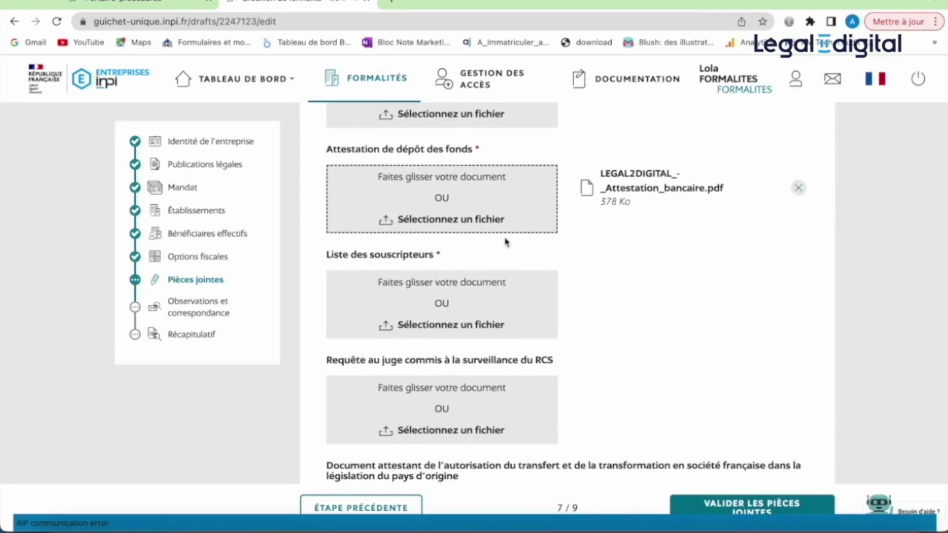
pyautogui.scroll(-1, 506, 242)
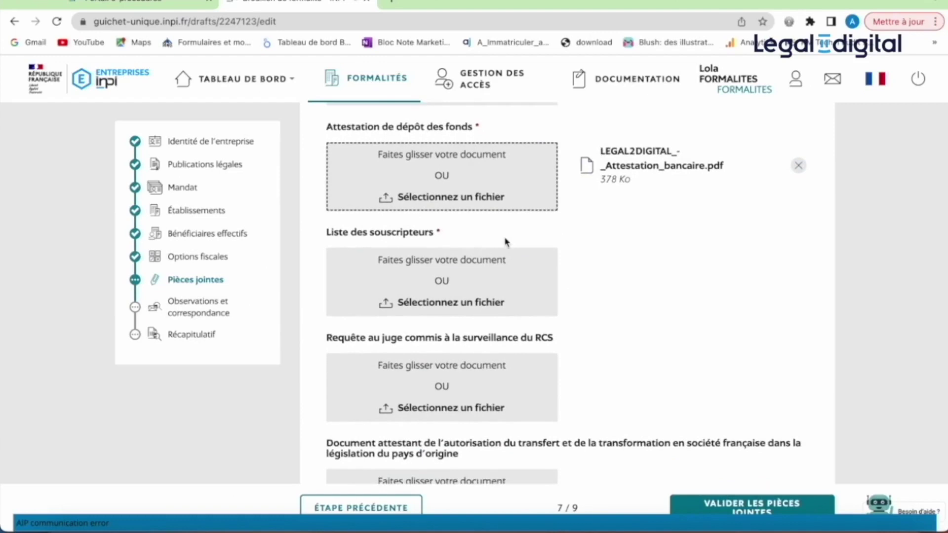
pyautogui.scroll(-1, 506, 242)
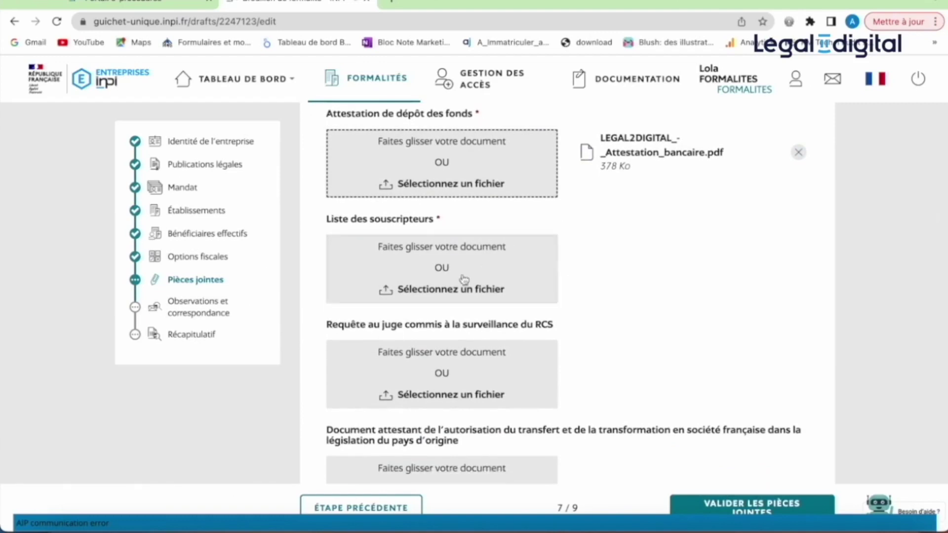
pyautogui.click(464, 279)
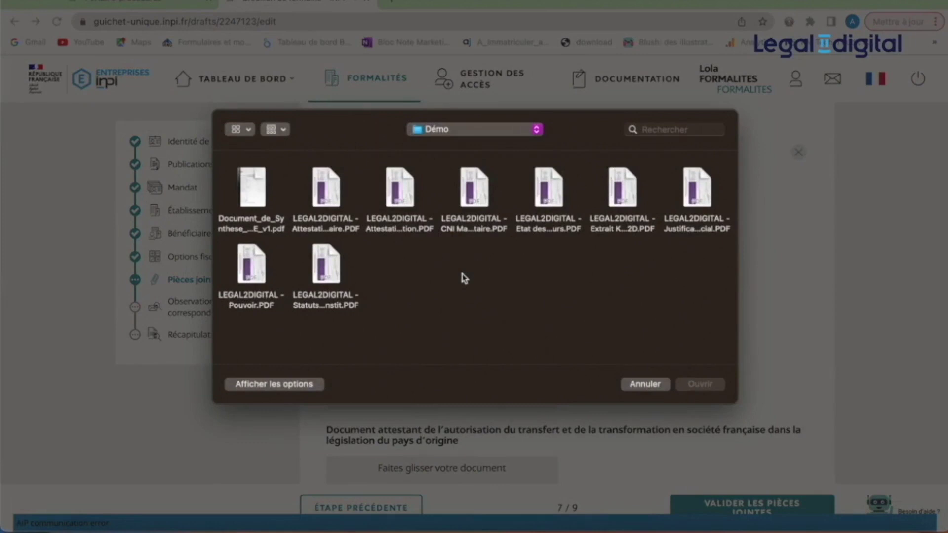
pyautogui.doubleClick(550, 232)
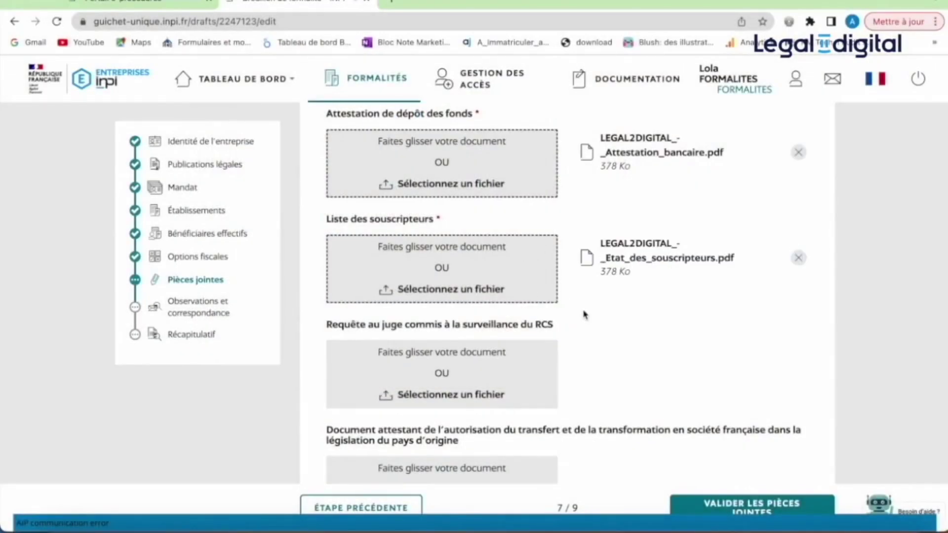
pyautogui.scroll(-1, 586, 315)
pyautogui.scroll(-4, 586, 315)
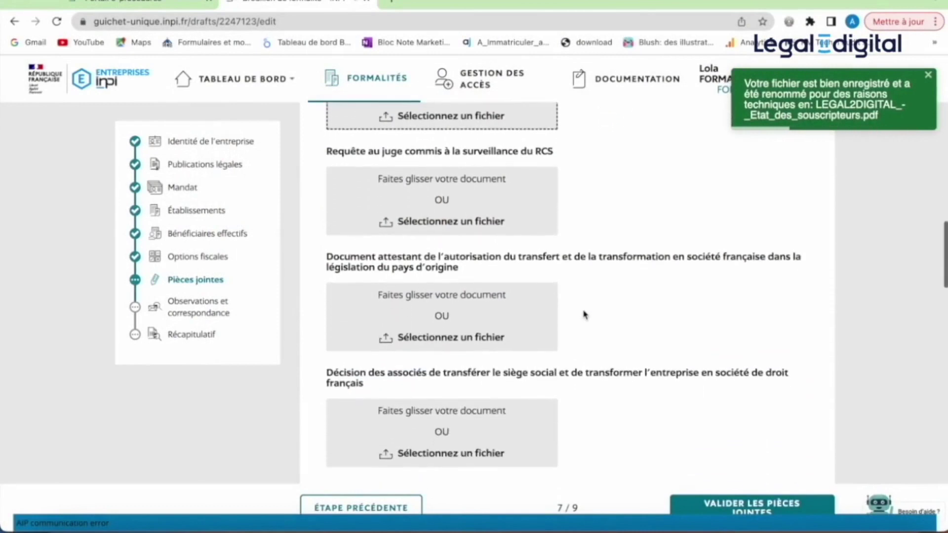
pyautogui.scroll(-2, 585, 316)
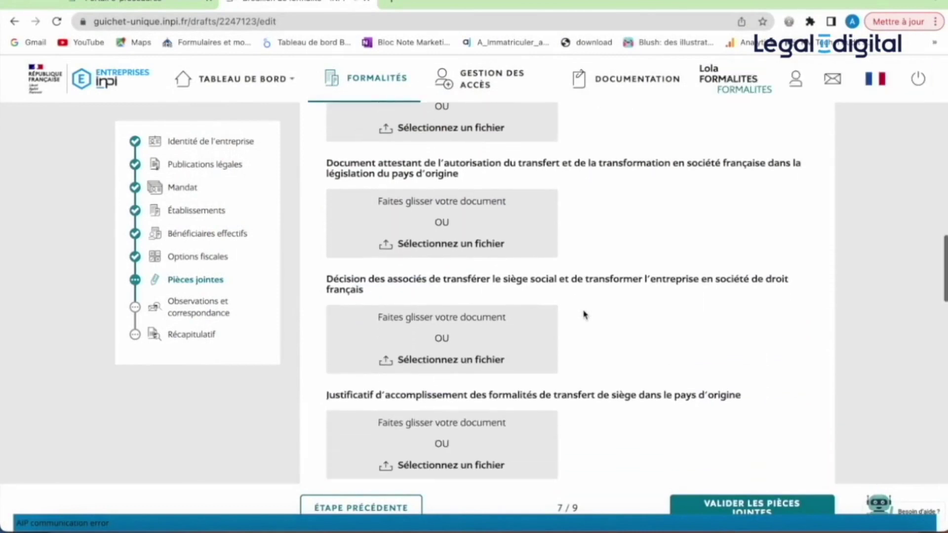
pyautogui.scroll(-2, 585, 316)
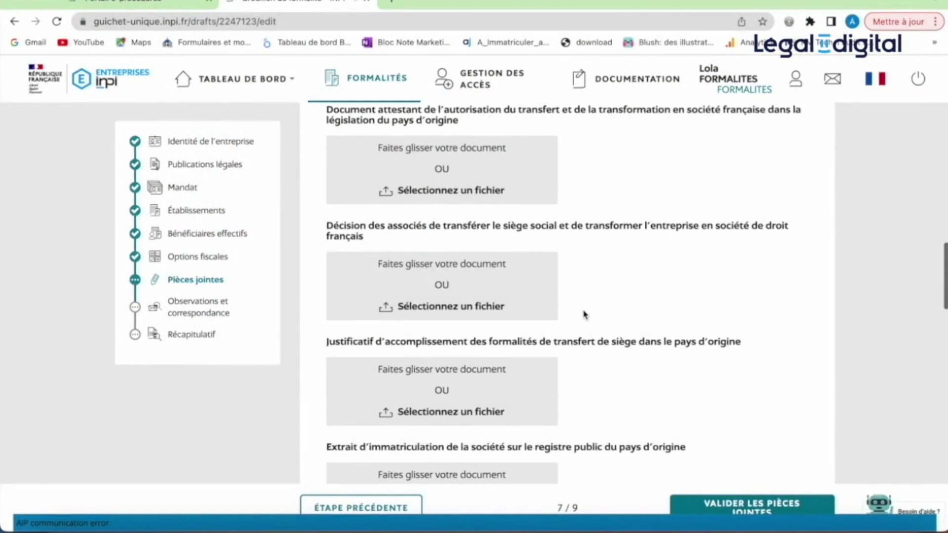
pyautogui.scroll(-5, 584, 314)
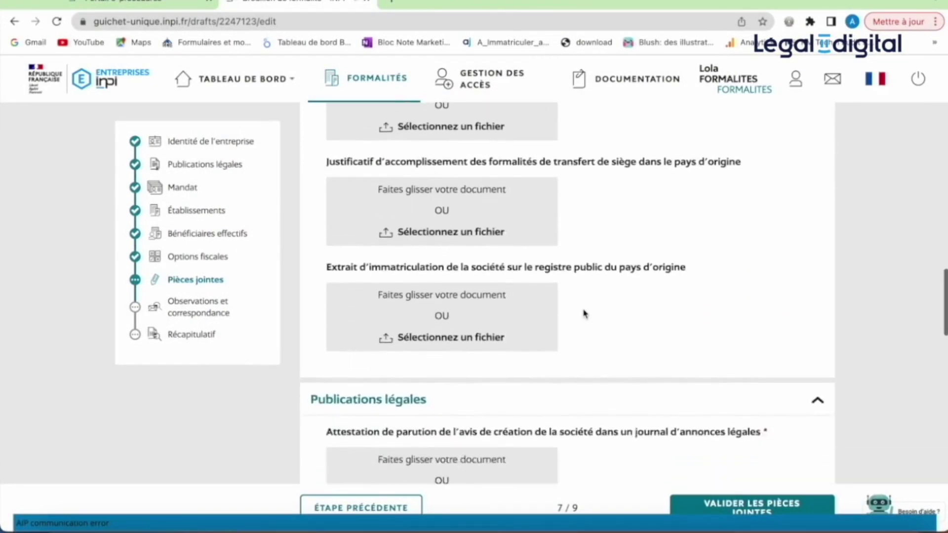
pyautogui.scroll(-1, 584, 314)
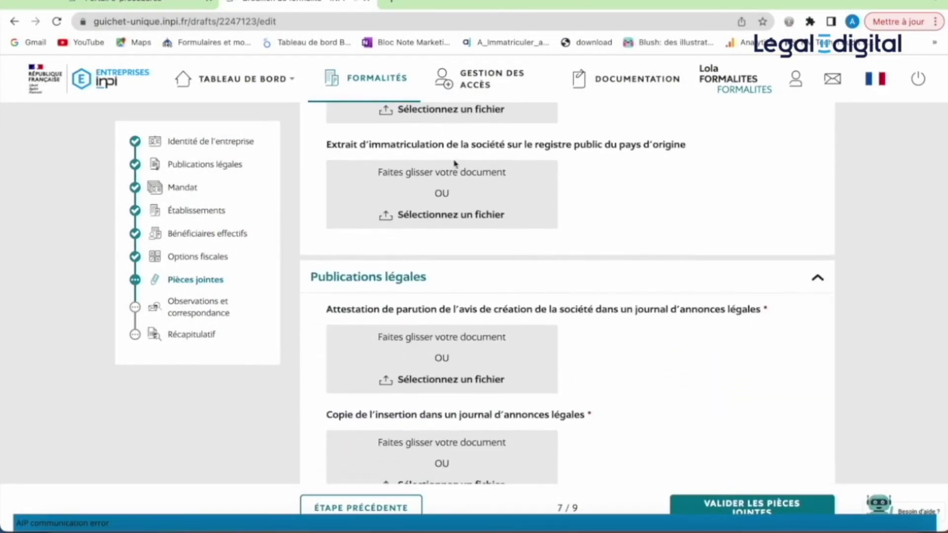
# - Upload LEGAL2DIGITAL - Attestation parution.PDF from the Démo folder as the publication certificate
pyautogui.scroll(-3, 534, 262)
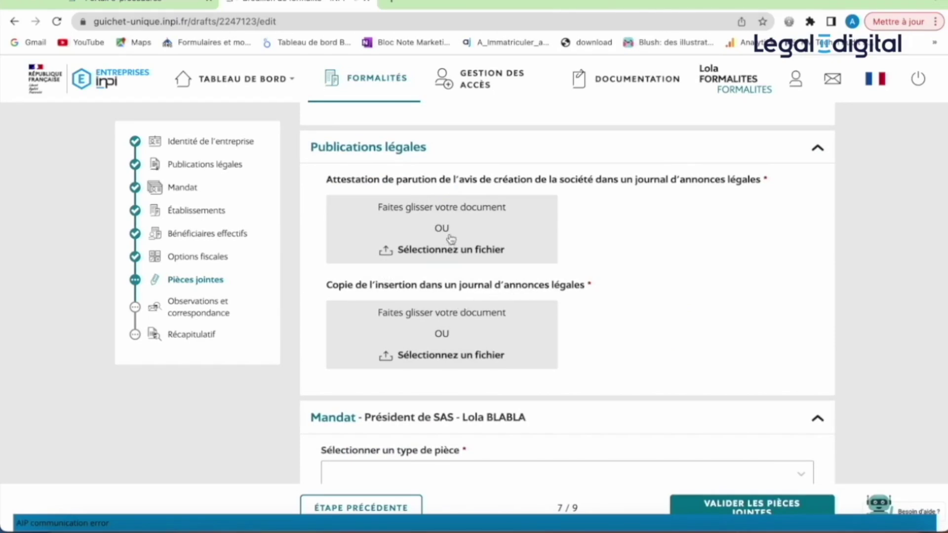
pyautogui.click(488, 241)
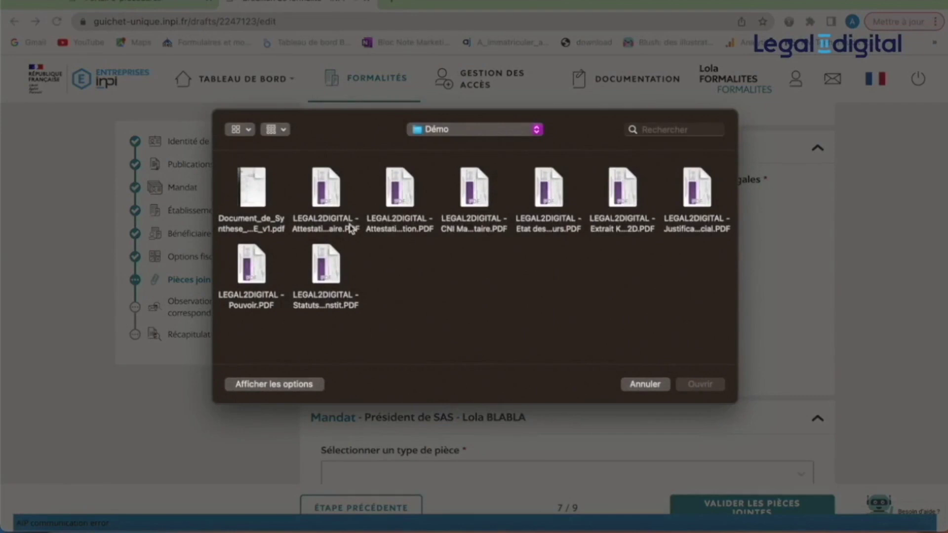
pyautogui.click(406, 225)
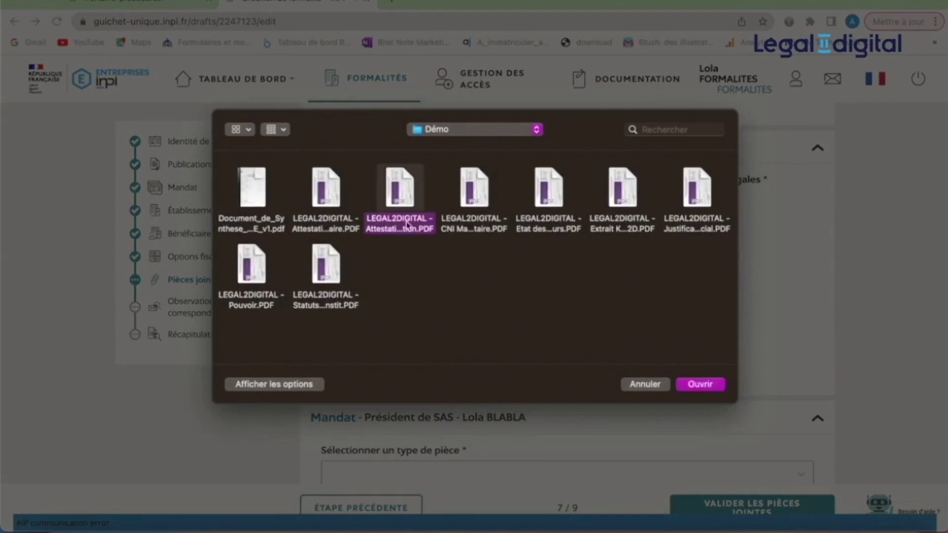
pyautogui.doubleClick(407, 225)
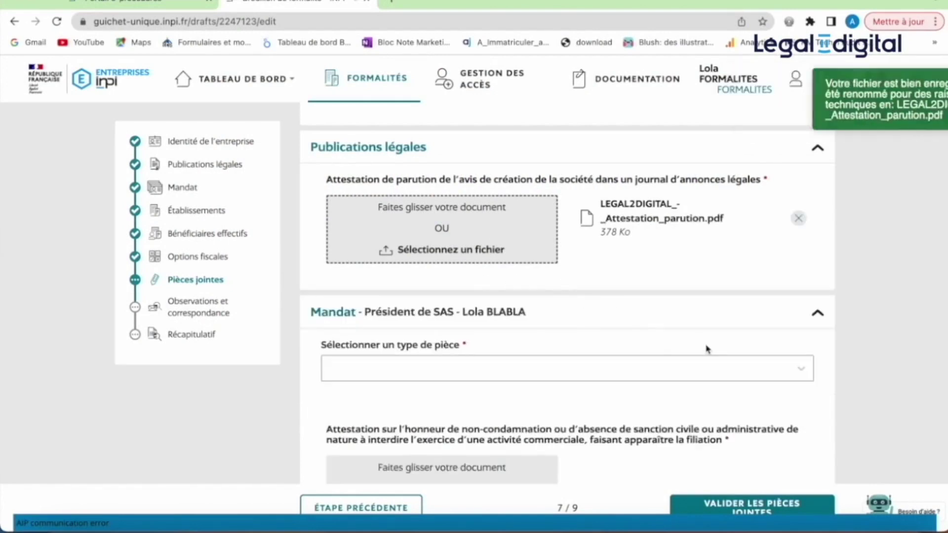
# - Set the president's identity proof to 'Copie de la carte nationale d'identité' and upload CNI Mandataire.PDF
pyautogui.scroll(-1, 707, 350)
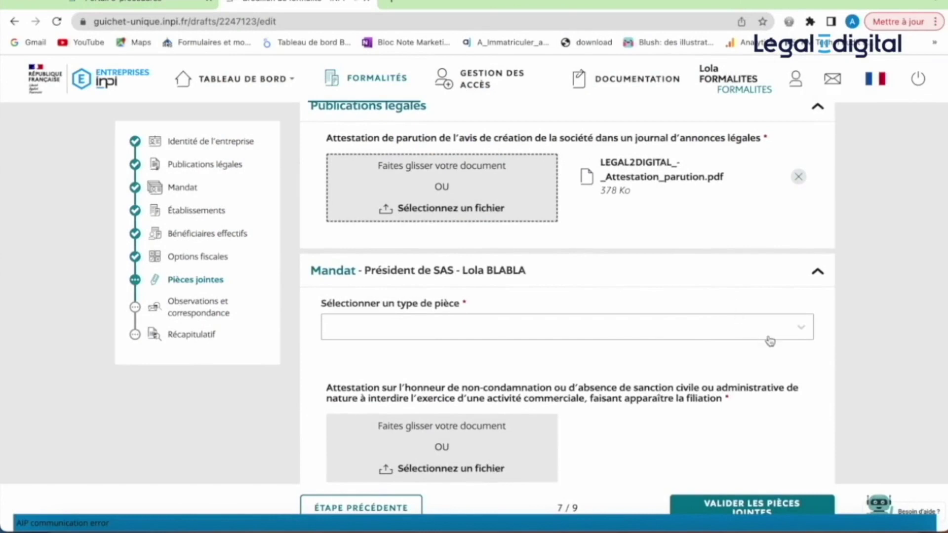
pyautogui.click(799, 334)
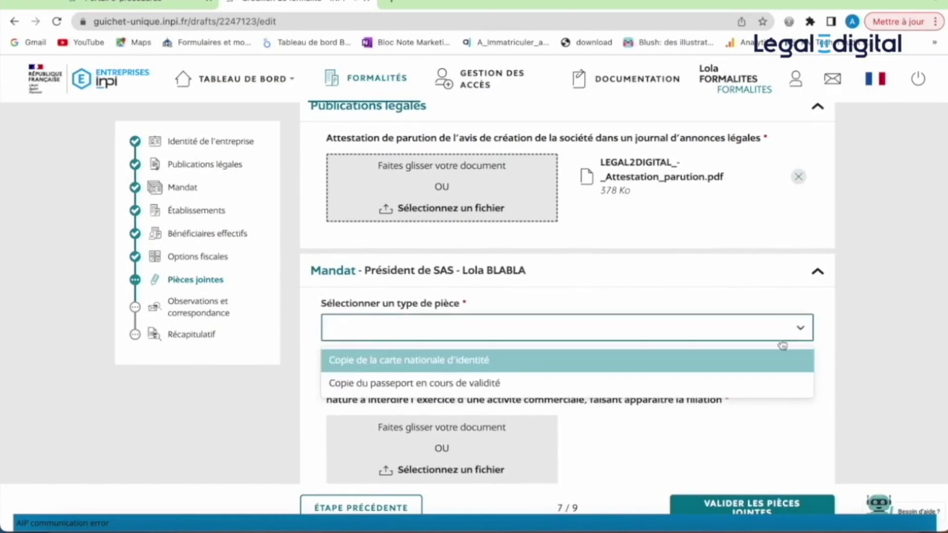
pyautogui.click(744, 366)
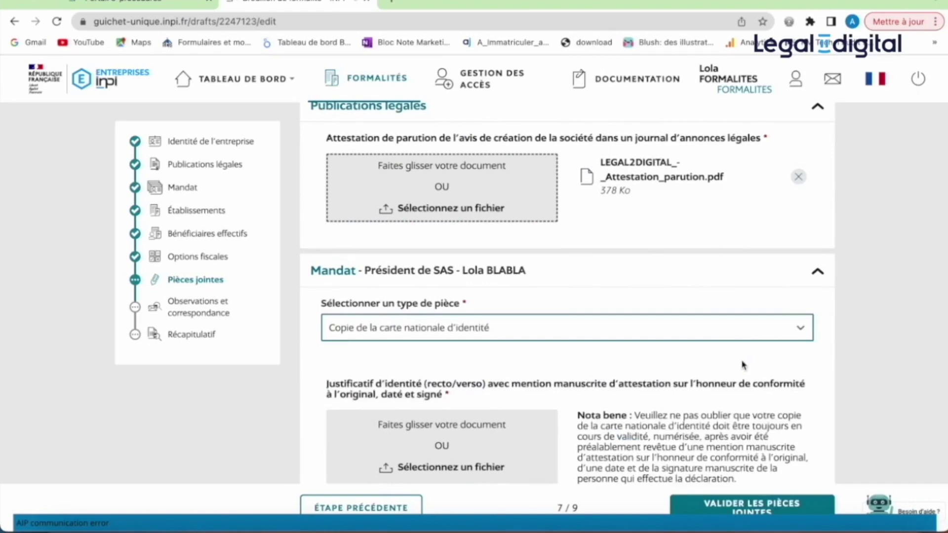
pyautogui.click(516, 448)
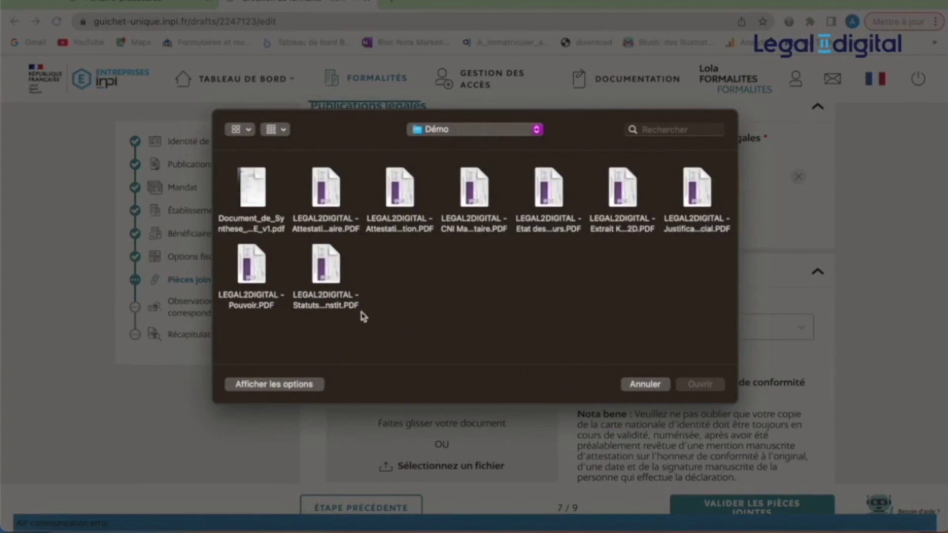
pyautogui.doubleClick(471, 227)
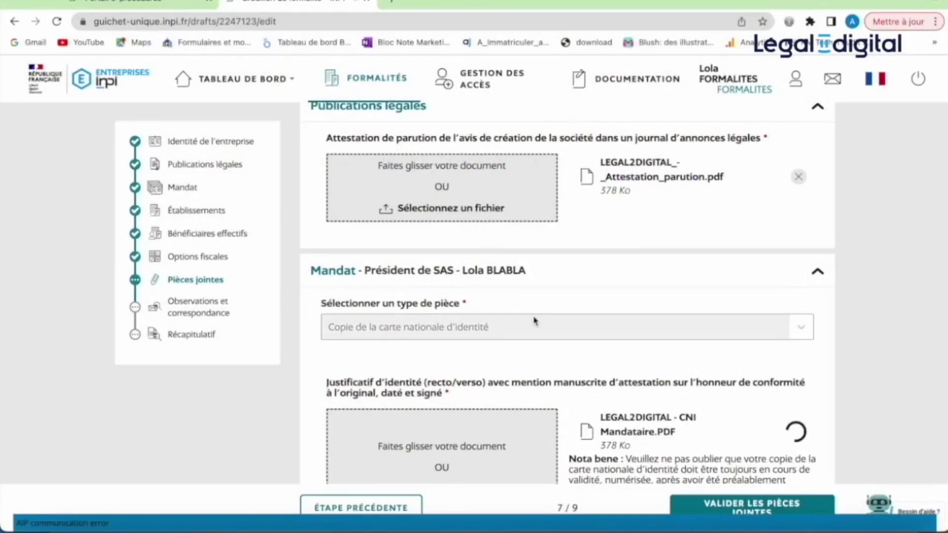
# - Upload the Attestation bancaire PDF as the non-condamnation attestation
pyautogui.scroll(-3, 536, 316)
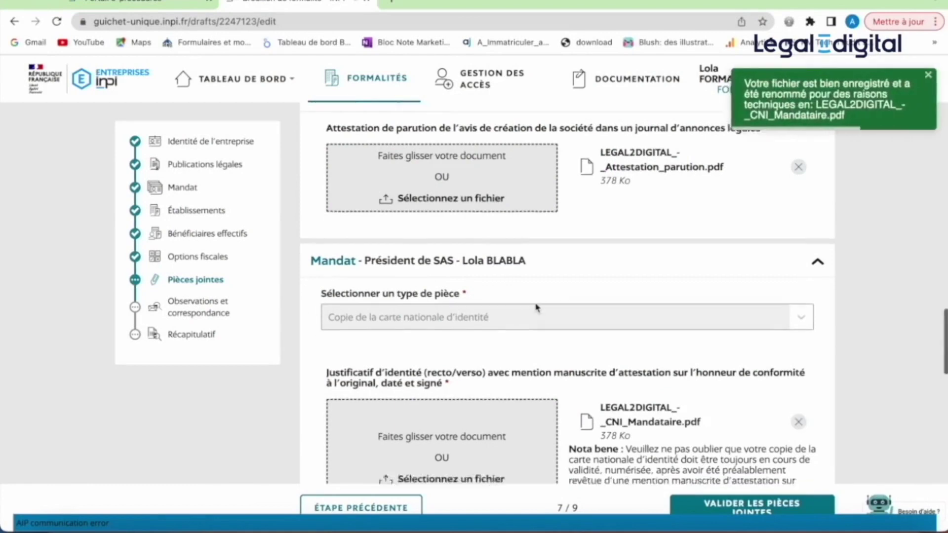
pyautogui.scroll(-5, 537, 302)
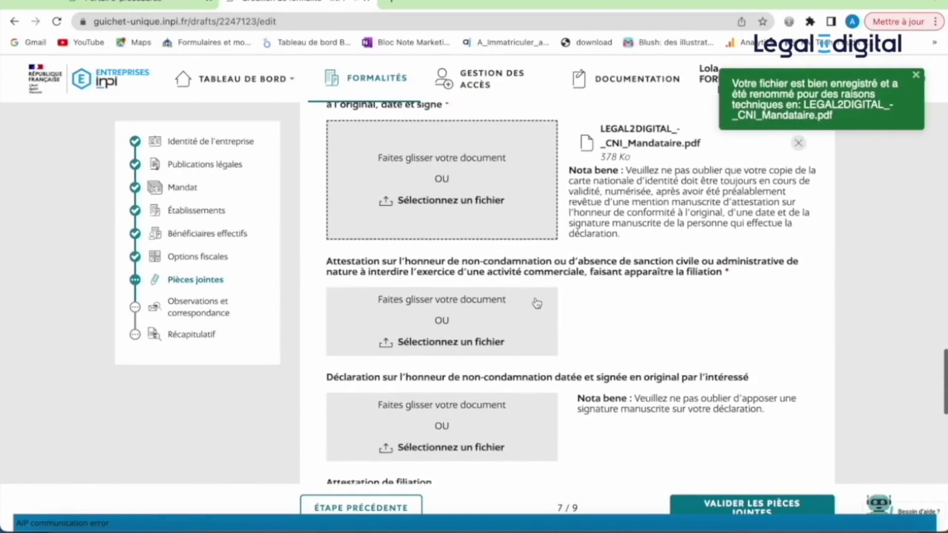
pyautogui.click(454, 295)
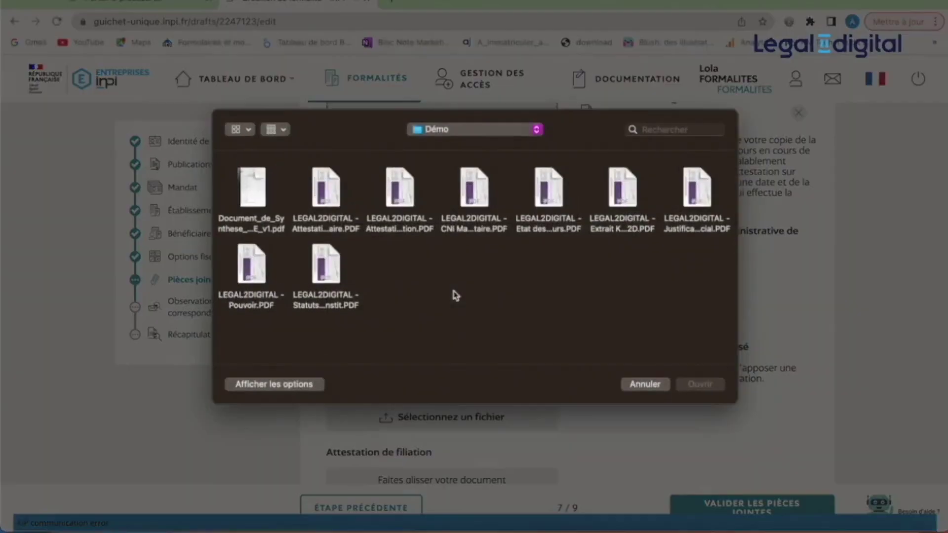
pyautogui.doubleClick(335, 220)
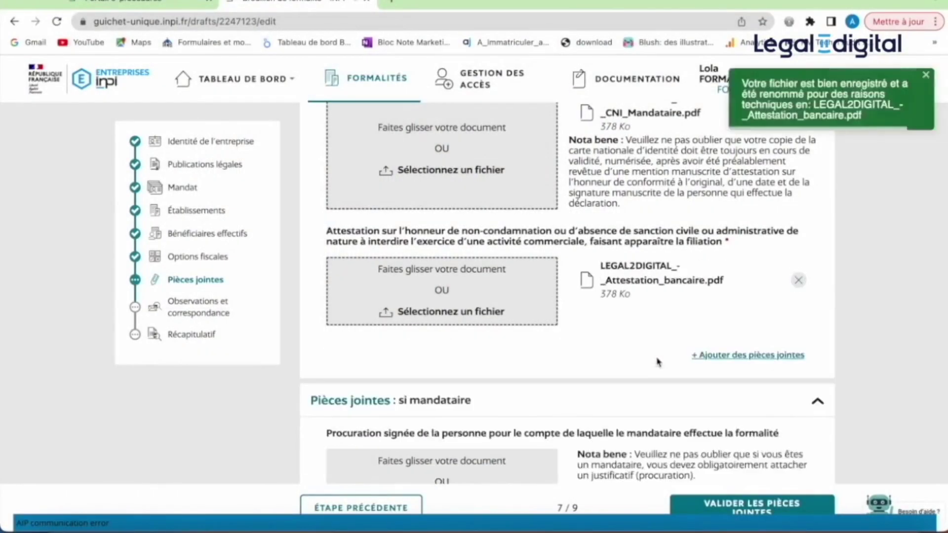
# - Upload Pouvoir.PDF as the signed procuration
pyautogui.scroll(-4, 657, 360)
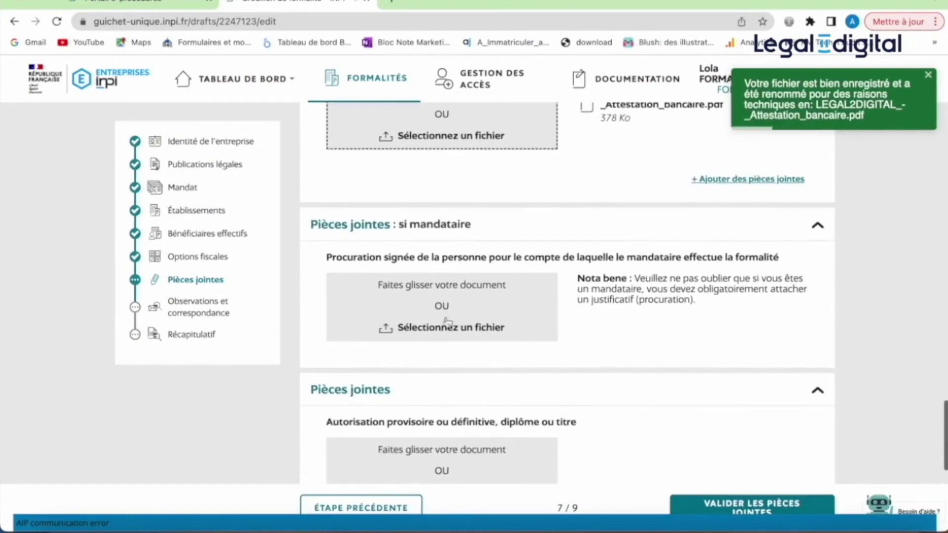
pyautogui.click(448, 305)
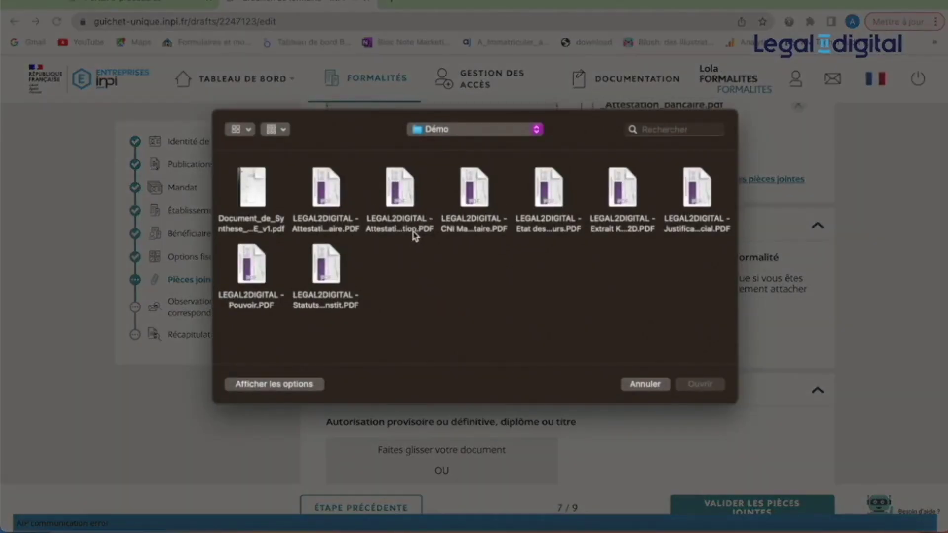
pyautogui.doubleClick(249, 296)
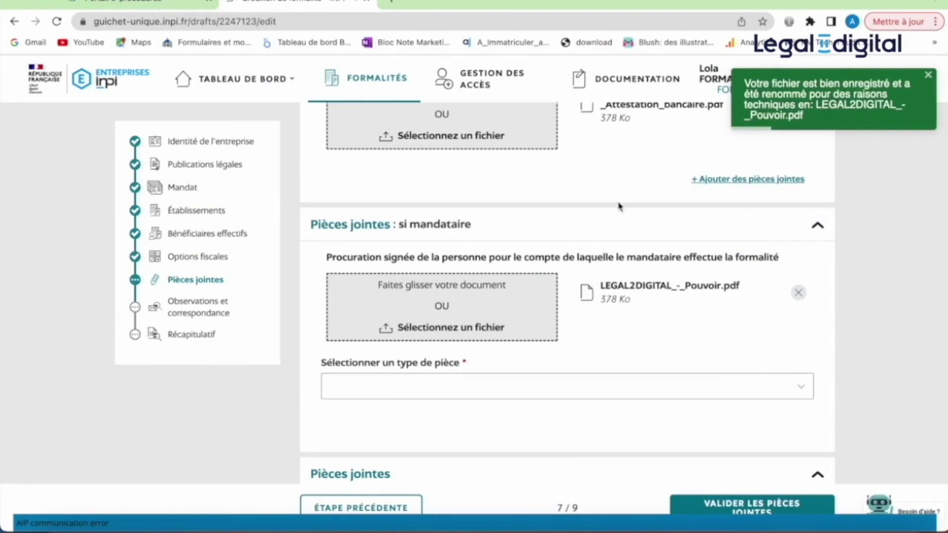
# - Set the agent's identity proof to national identity card copy and upload Extrait K bis Présidente L2D.PDF
pyautogui.scroll(-2, 579, 336)
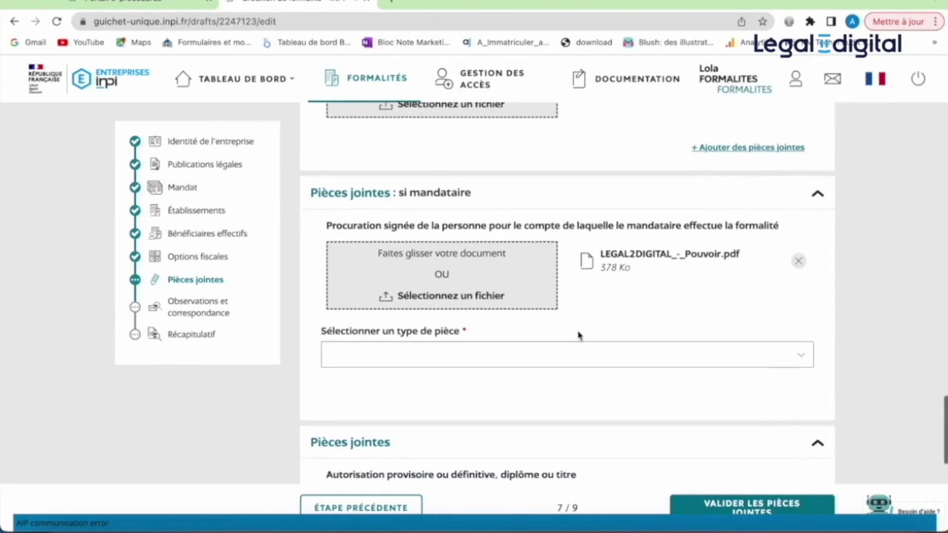
pyautogui.click(579, 335)
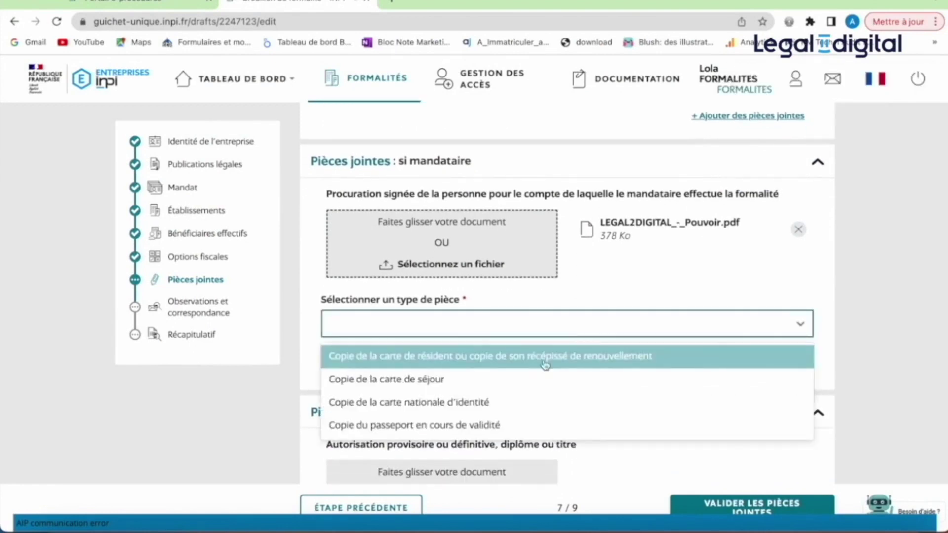
pyautogui.click(521, 404)
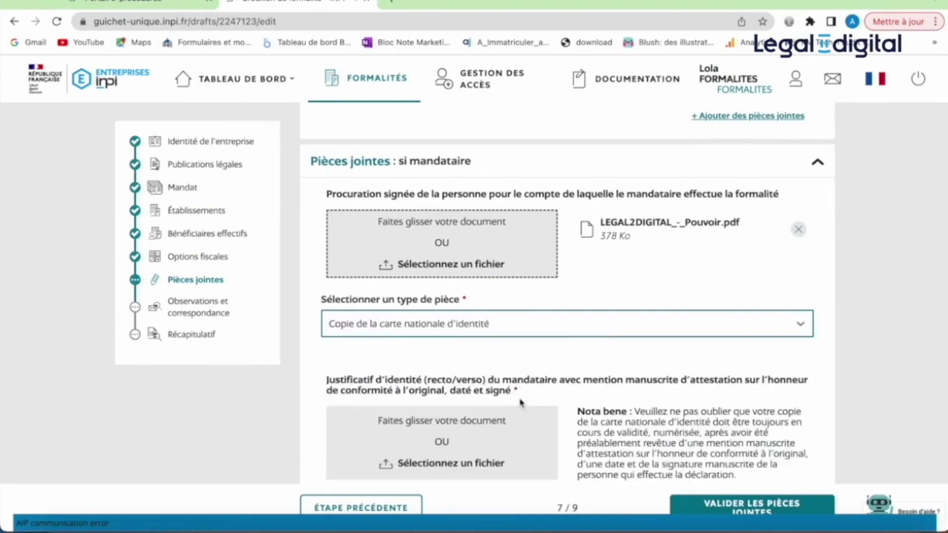
pyautogui.click(491, 445)
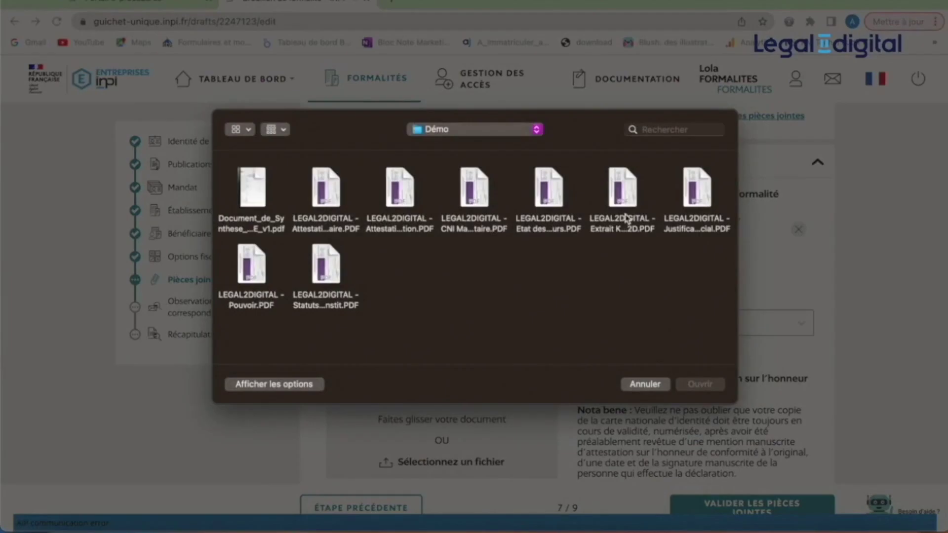
pyautogui.doubleClick(623, 219)
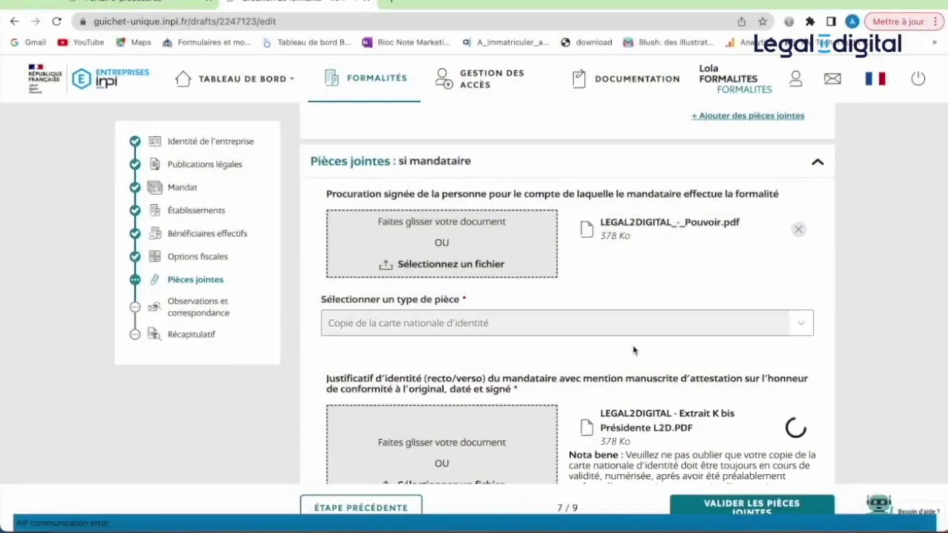
pyautogui.scroll(-7, 635, 350)
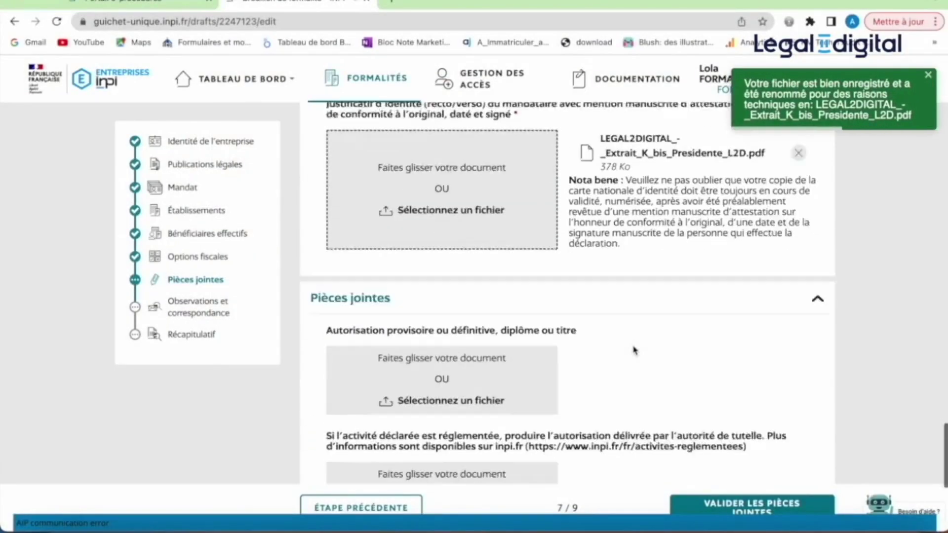
# - Add a supplementary attachment row, close its type list without choosing, and validate the attachments
pyautogui.scroll(-4, 635, 349)
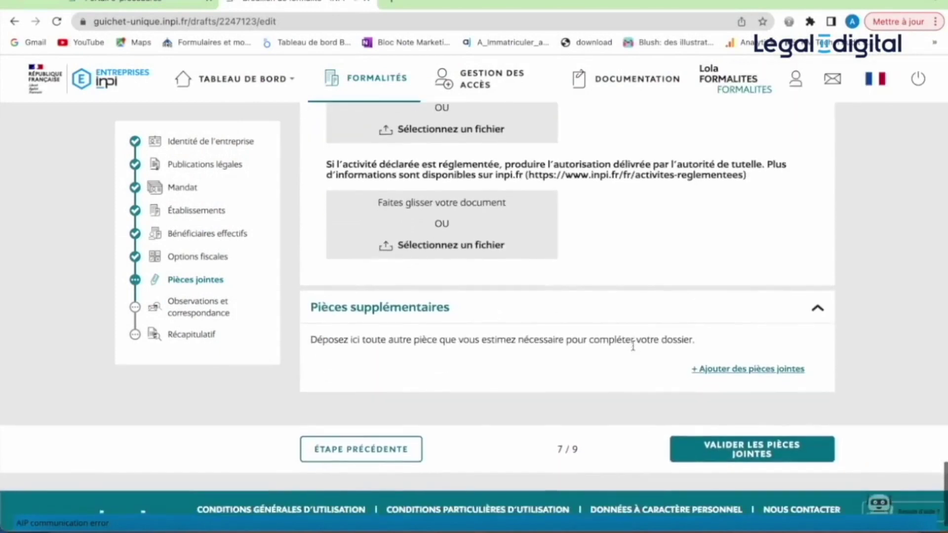
pyautogui.scroll(1, 635, 350)
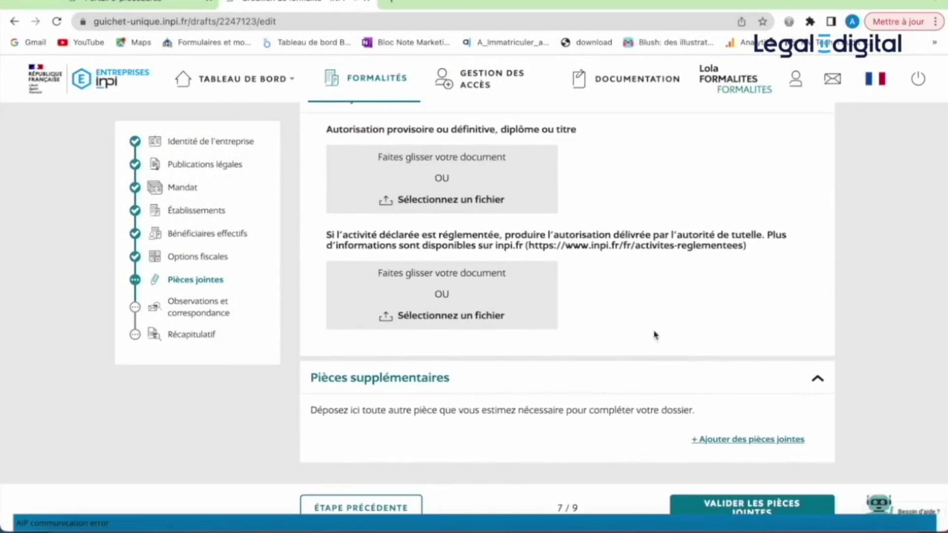
pyautogui.scroll(1, 673, 381)
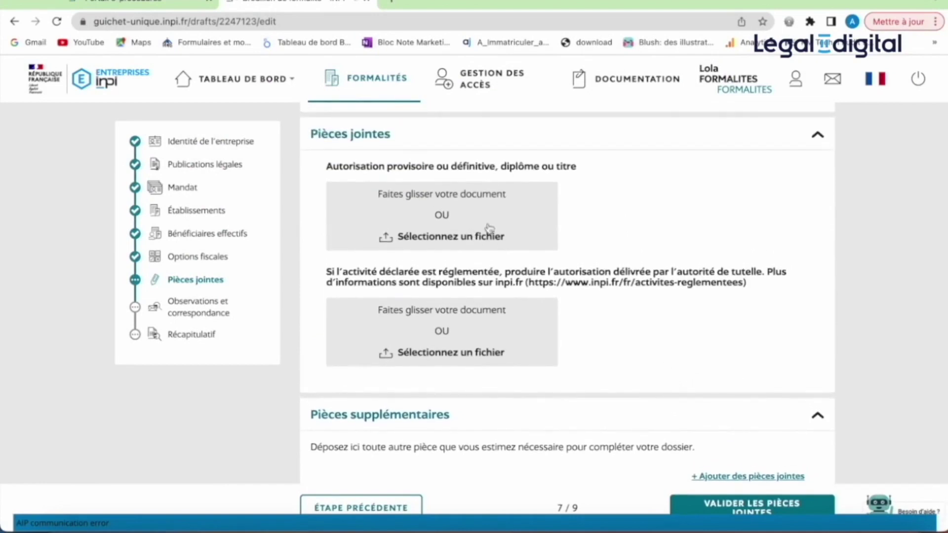
pyautogui.scroll(-3, 607, 328)
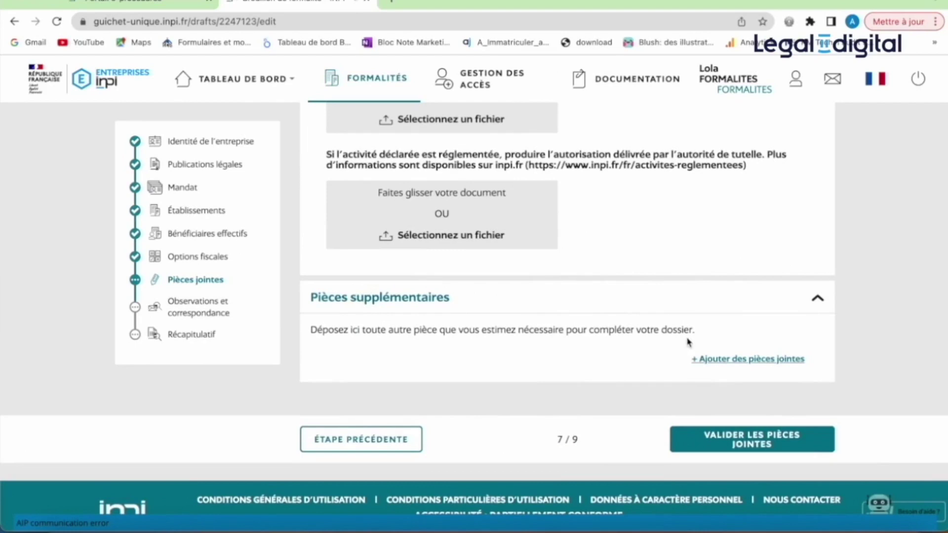
pyautogui.click(719, 360)
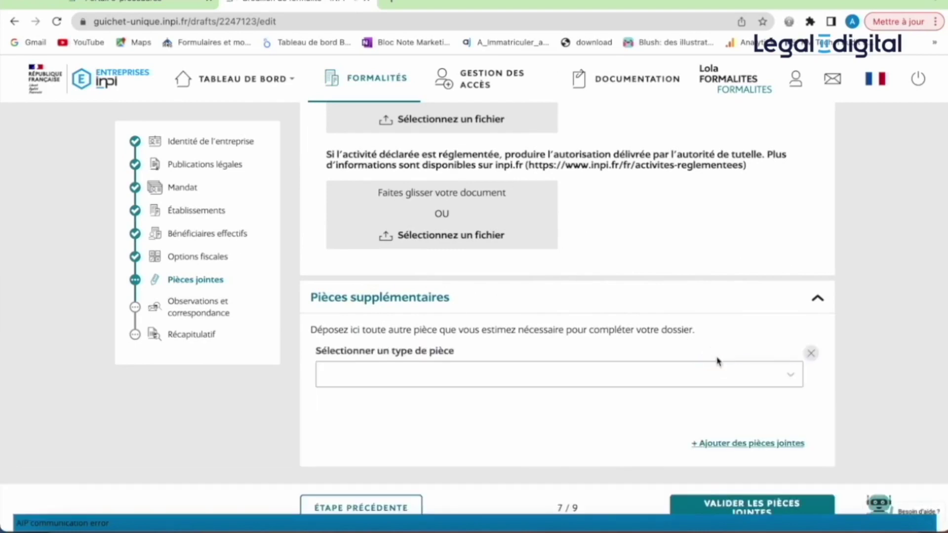
pyautogui.click(785, 381)
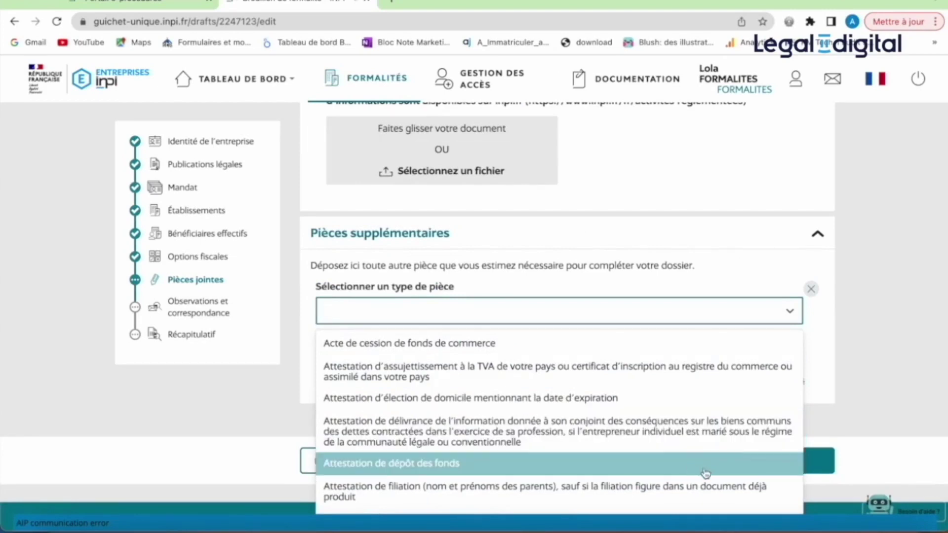
pyautogui.scroll(-5, 707, 473)
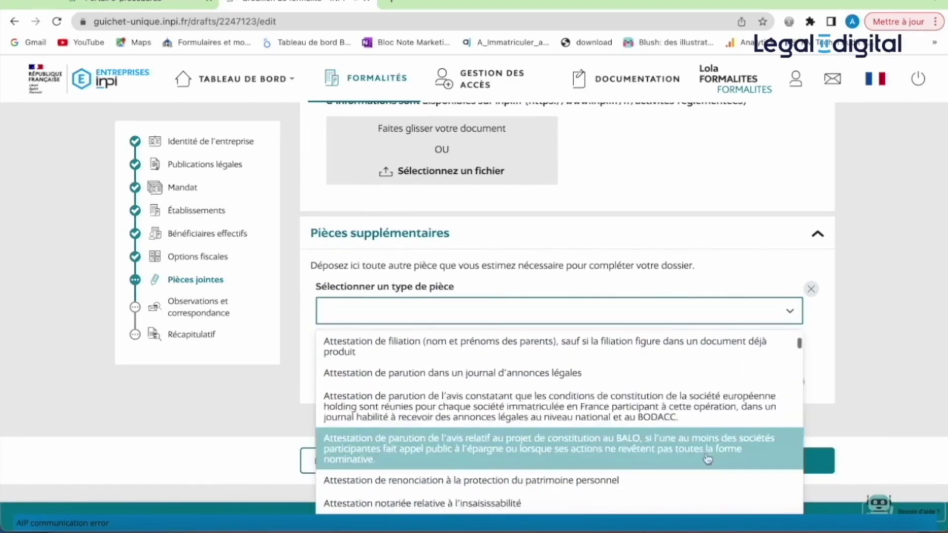
pyautogui.scroll(-3, 708, 458)
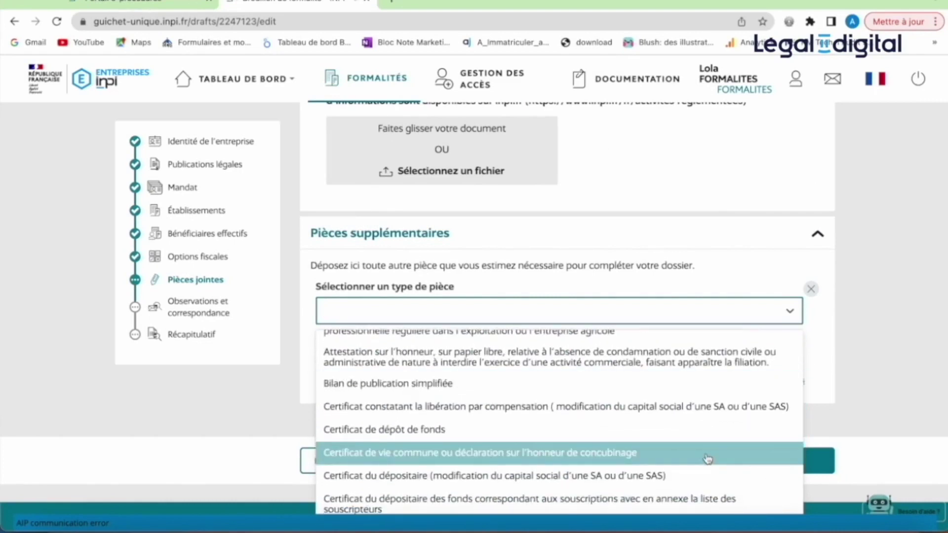
pyautogui.scroll(-5, 708, 458)
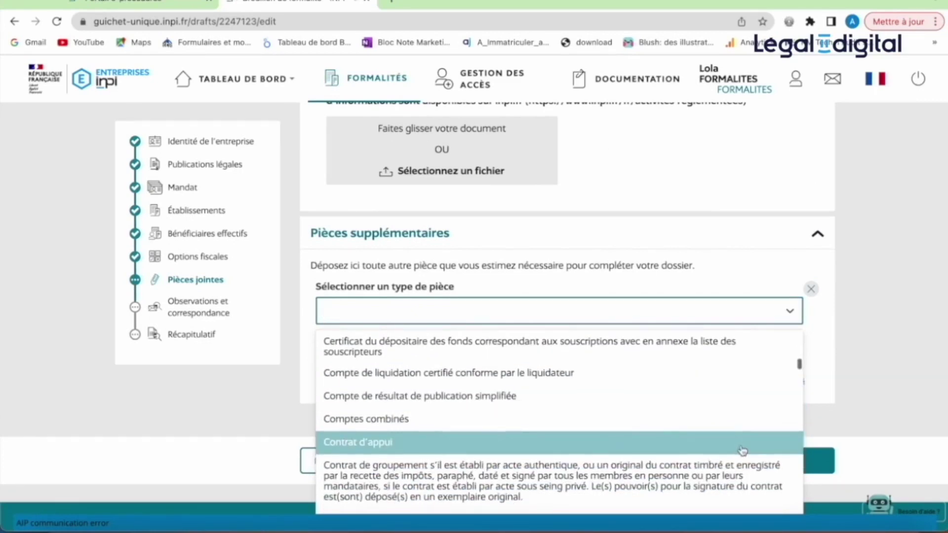
pyautogui.click(868, 355)
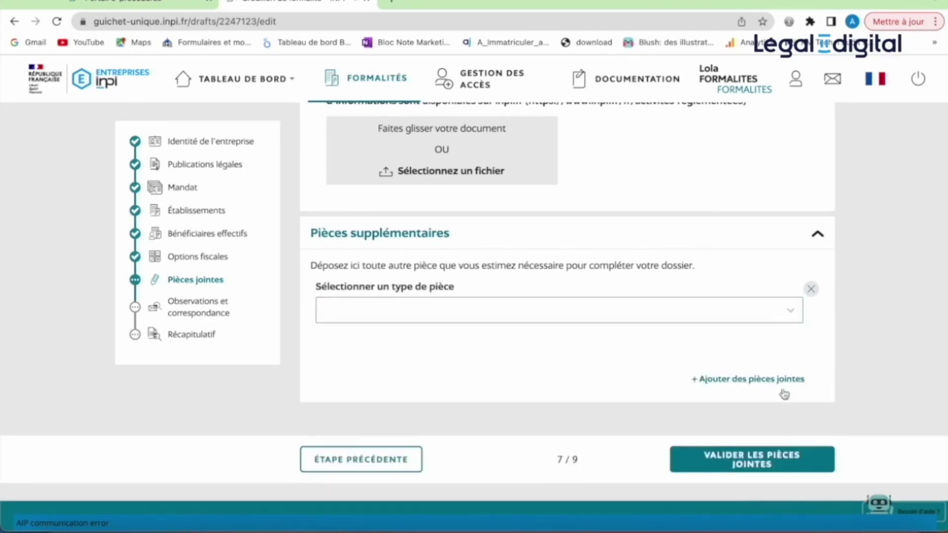
pyautogui.click(737, 464)
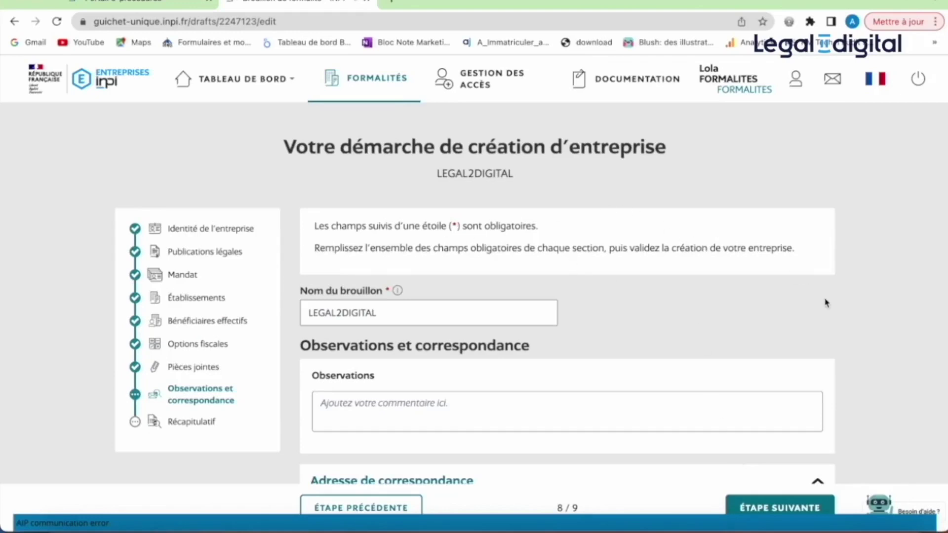
# - Review the correspondence address, e-mail and phone fields unchanged, then continue to Récapitulatif
pyautogui.scroll(-3, 828, 303)
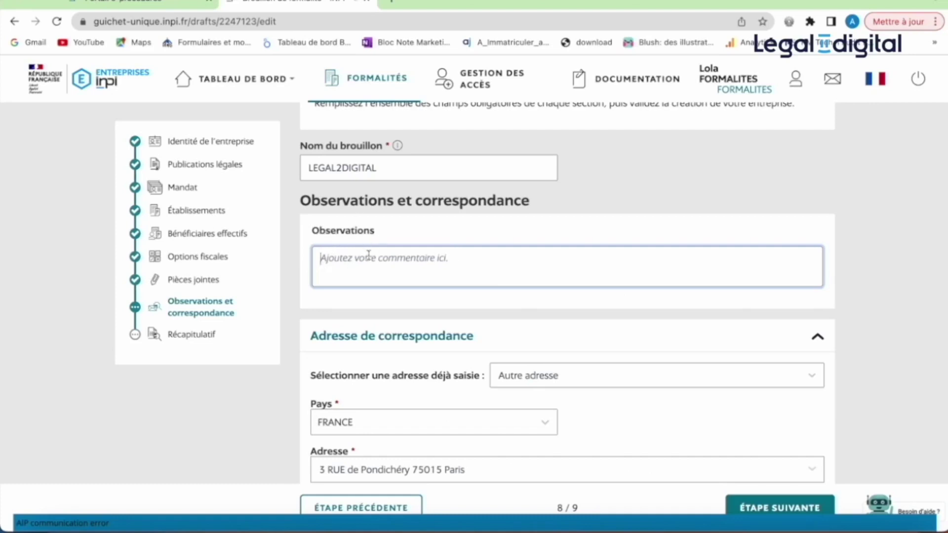
pyautogui.scroll(-2, 453, 261)
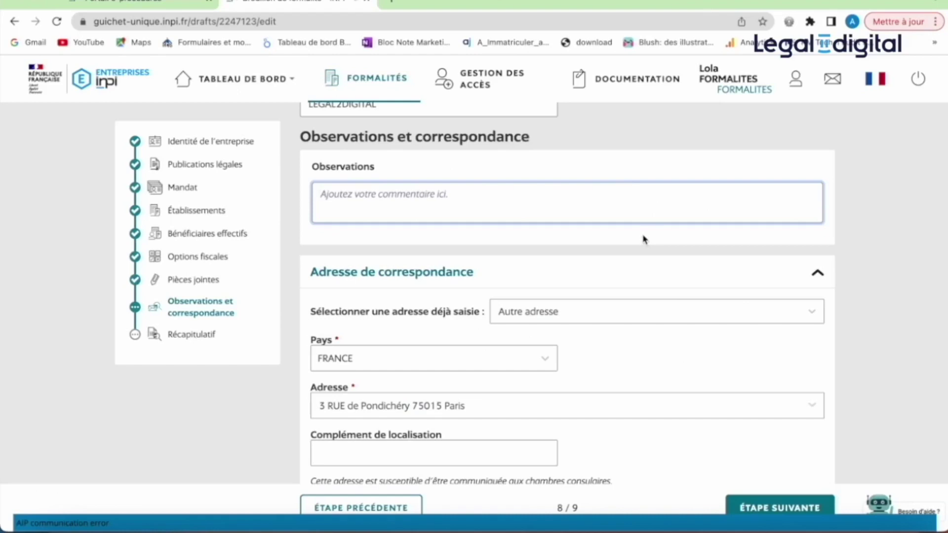
pyautogui.scroll(-3, 644, 240)
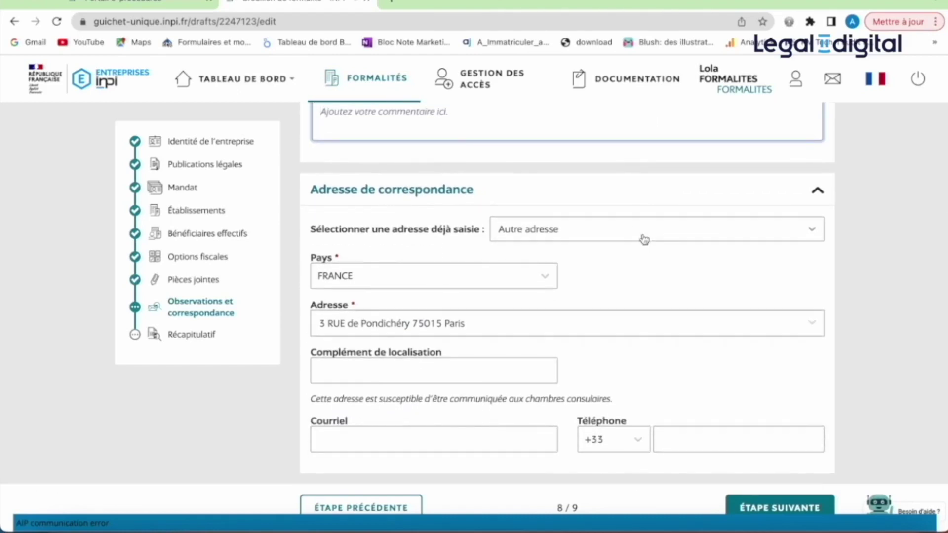
pyautogui.scroll(-2, 644, 239)
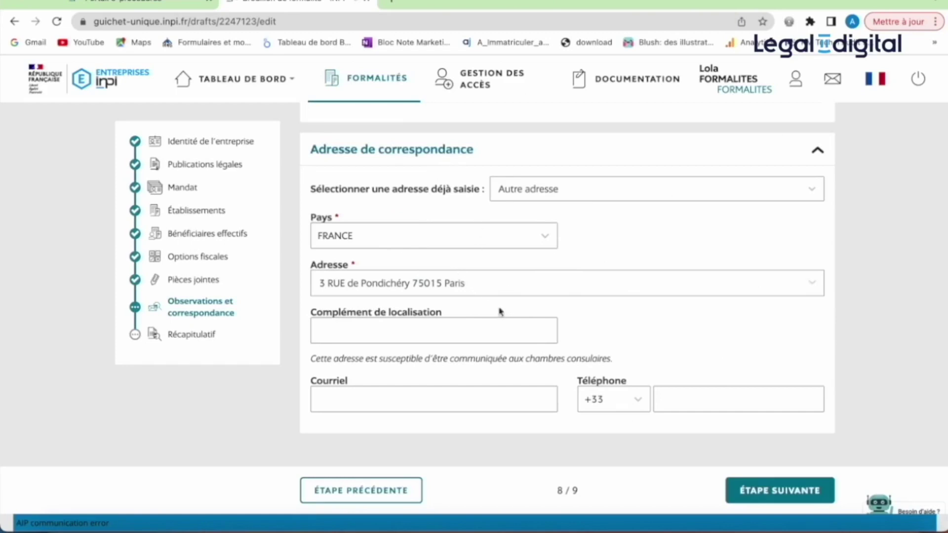
pyautogui.scroll(-1, 557, 336)
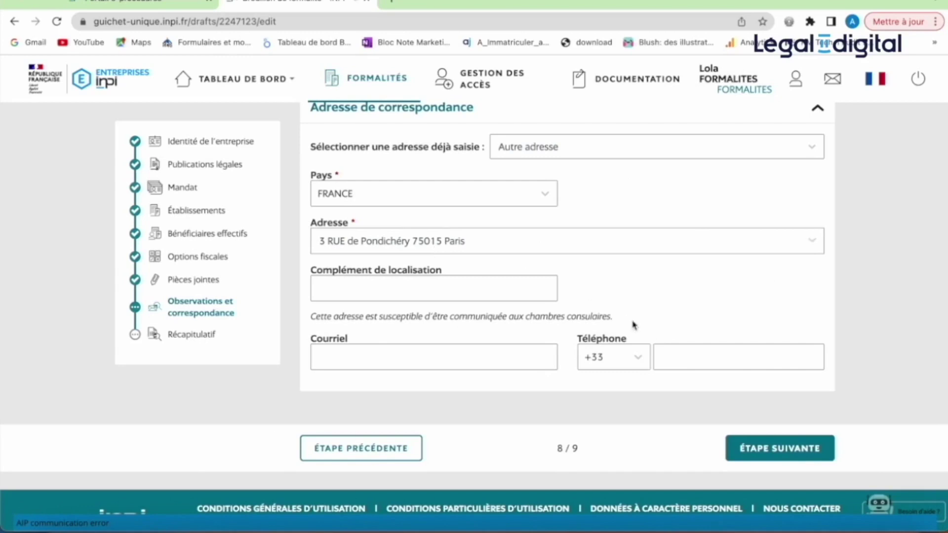
pyautogui.click(504, 369)
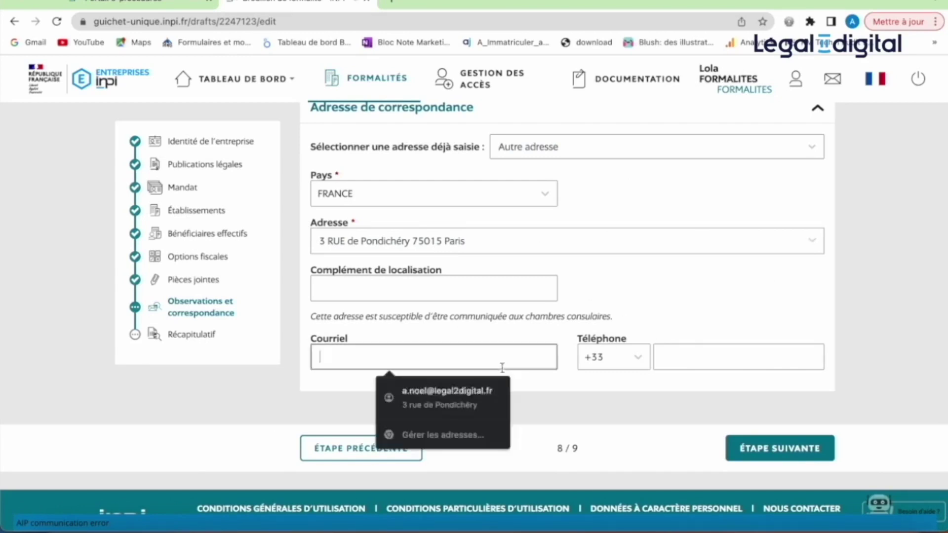
pyautogui.click(683, 357)
pyautogui.click(694, 321)
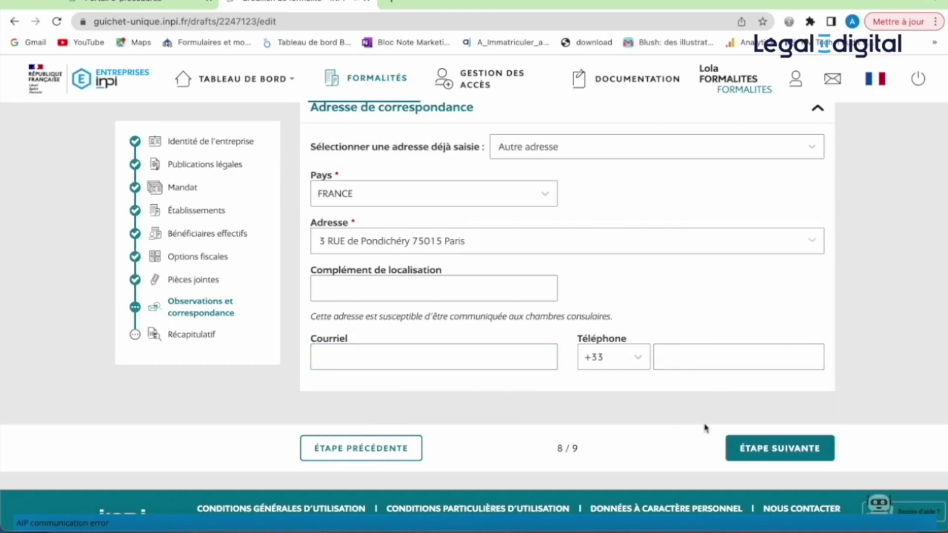
pyautogui.click(759, 452)
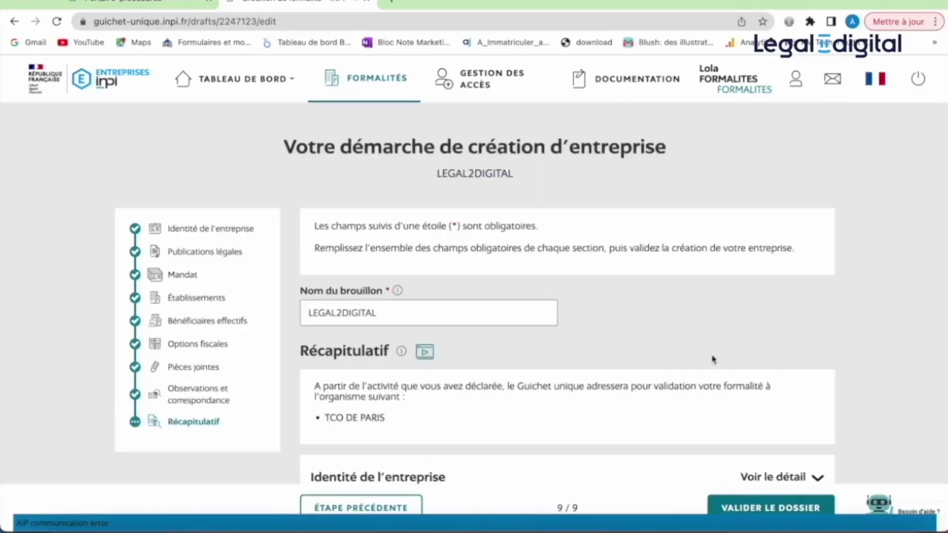
# - Expand Identité de l'entreprise and Nature de la création to confirm SAS, Personne morale, Avec établissement
pyautogui.scroll(-2, 713, 353)
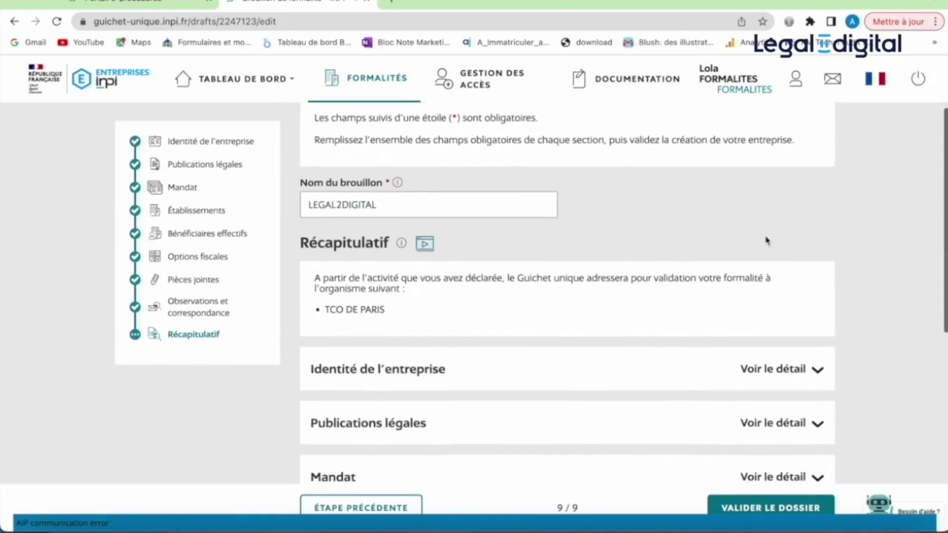
pyautogui.rightClick(735, 316)
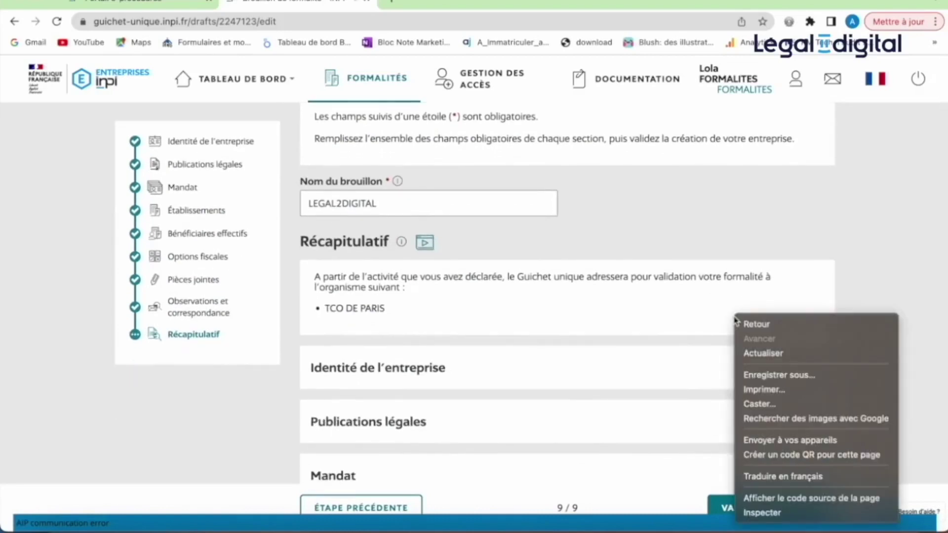
pyautogui.click(664, 331)
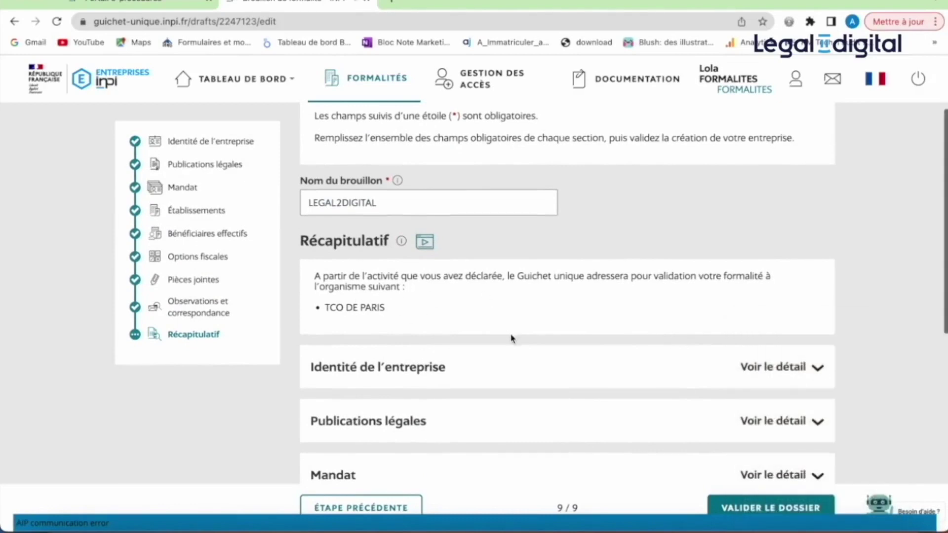
pyautogui.scroll(-2, 511, 338)
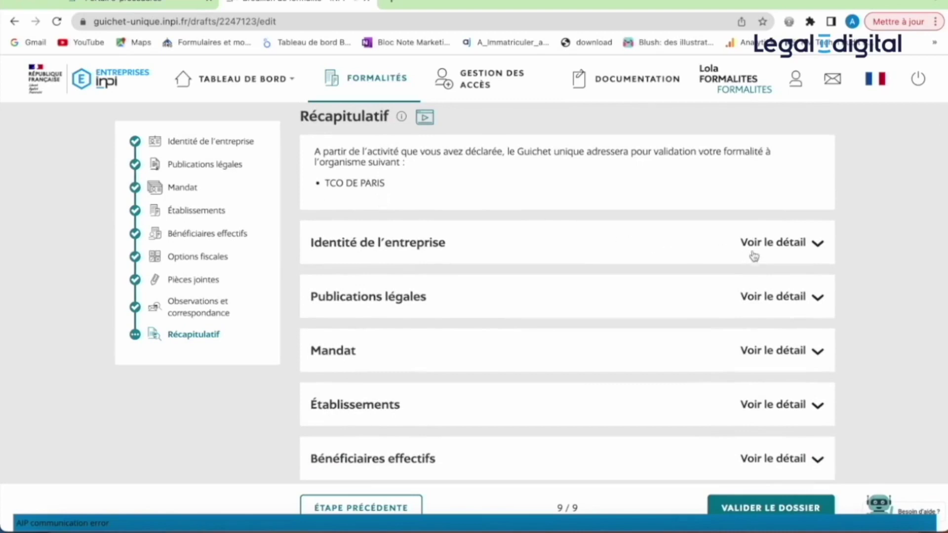
pyautogui.click(768, 247)
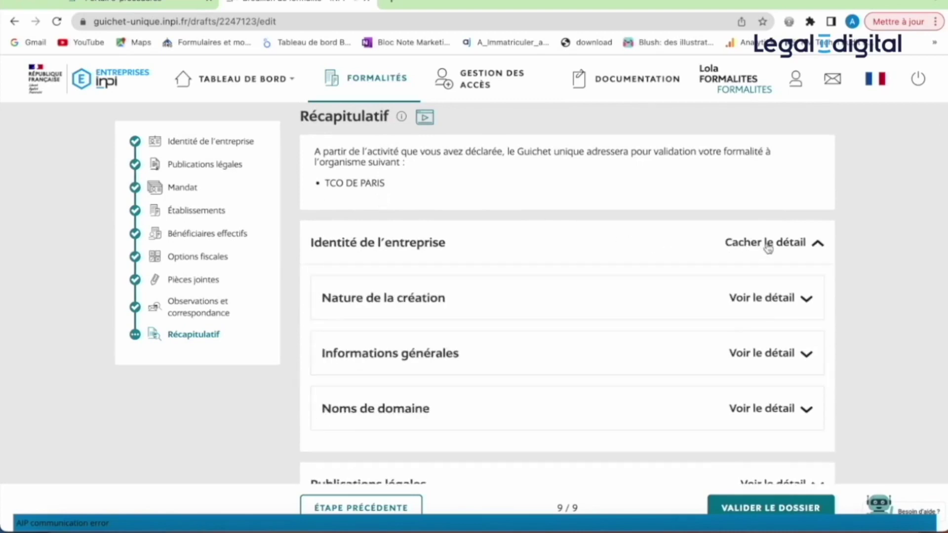
pyautogui.click(764, 298)
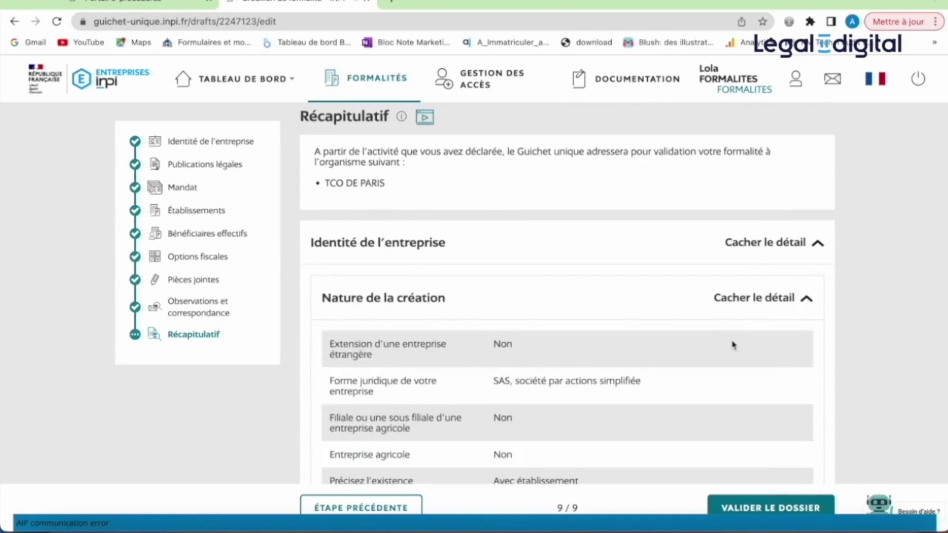
pyautogui.scroll(-2, 733, 344)
pyautogui.scroll(-2, 733, 345)
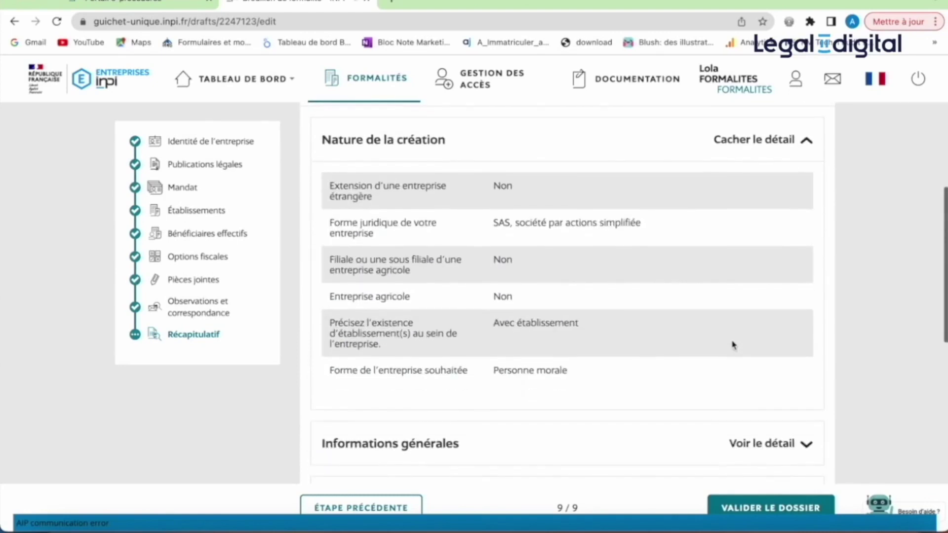
pyautogui.scroll(-1, 733, 345)
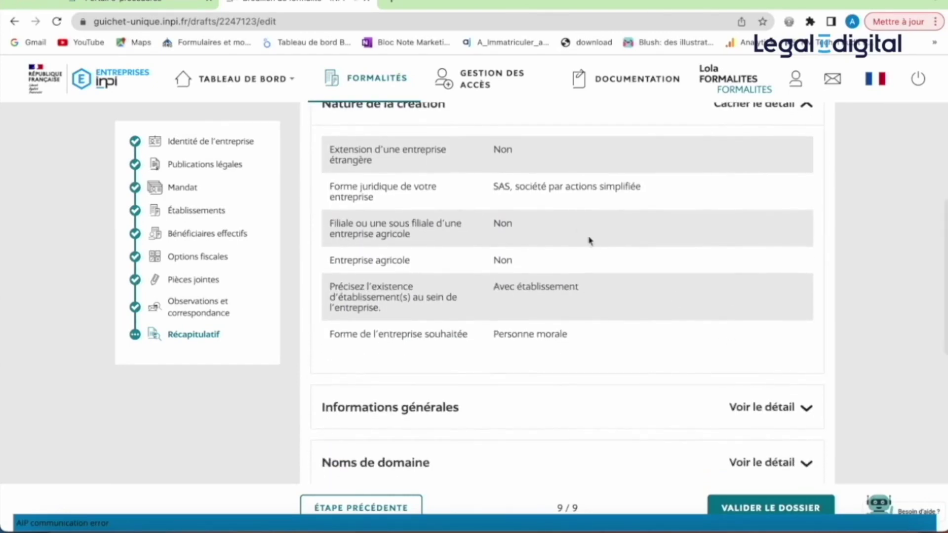
pyautogui.scroll(-2, 647, 355)
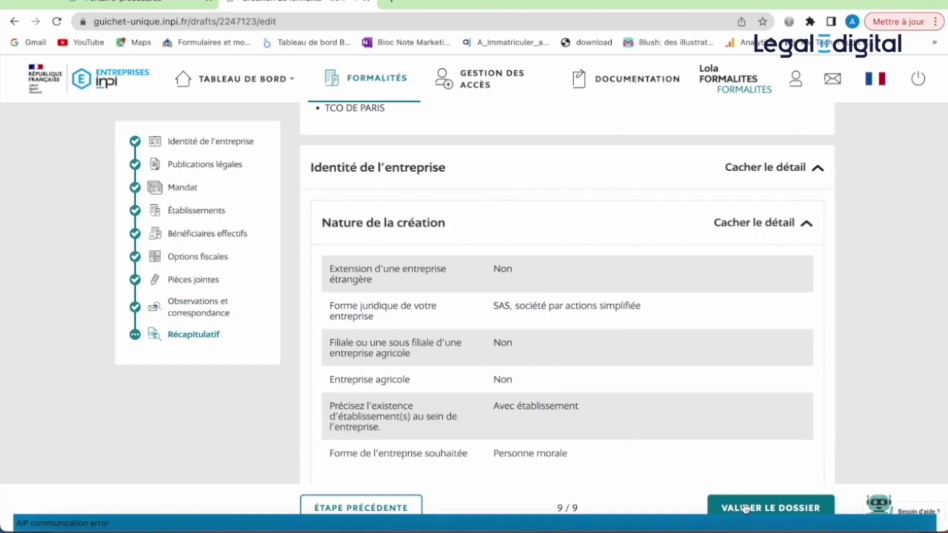
# - Submit the dossier for validation and download its Document de synthèse PDF (09/06/2023, 2120 Ko)
pyautogui.click(746, 509)
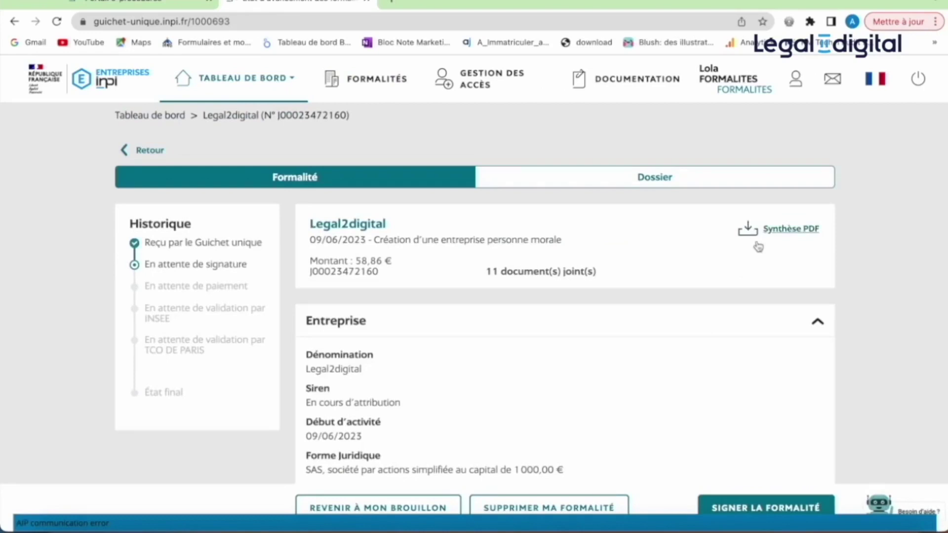
pyautogui.click(708, 186)
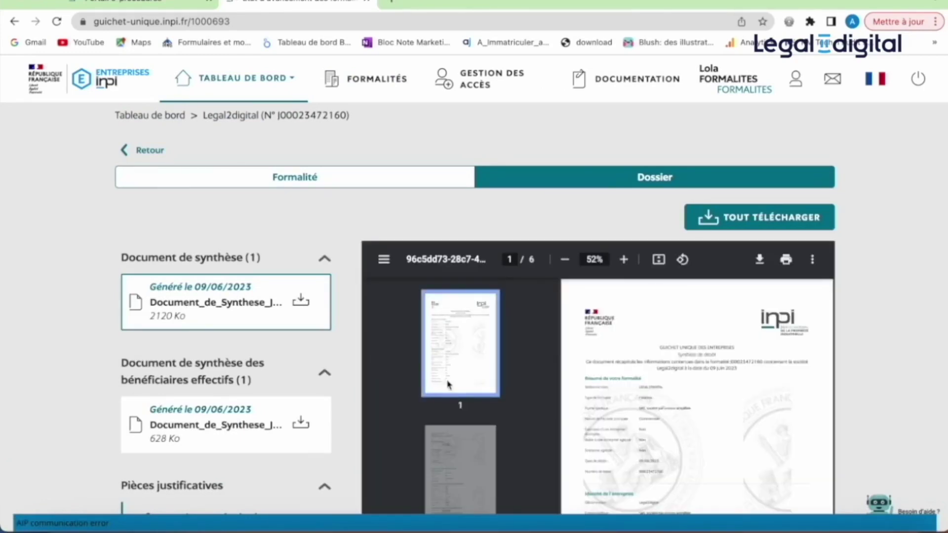
pyautogui.scroll(-1, 447, 378)
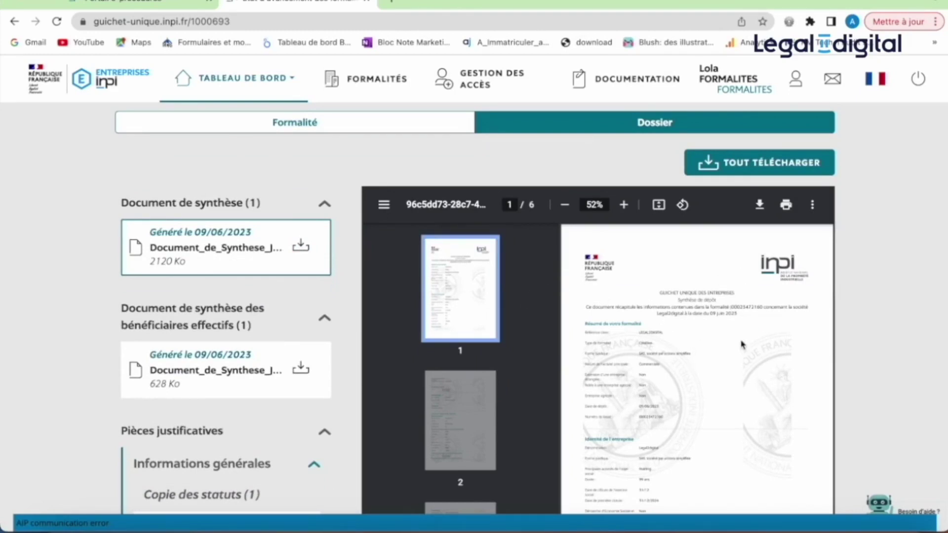
pyautogui.click(624, 206)
pyautogui.click(624, 206)
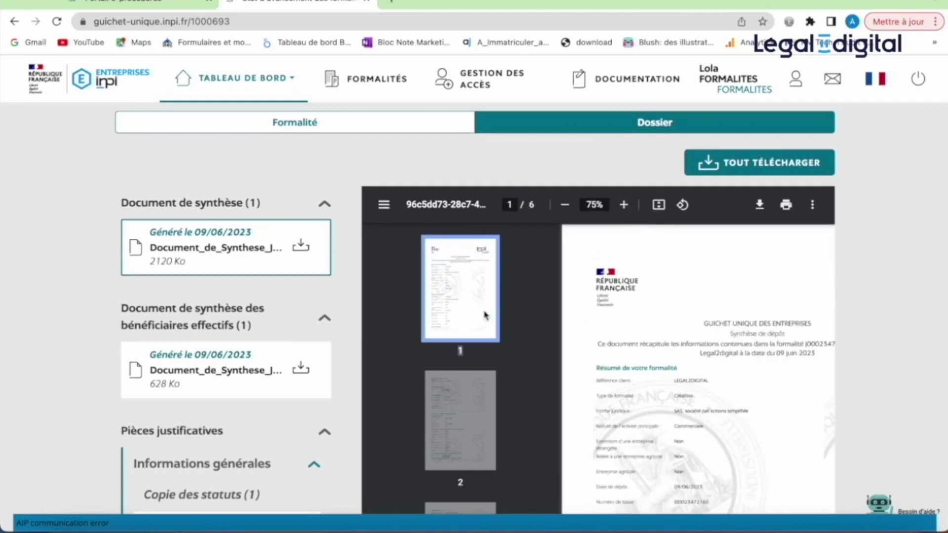
pyautogui.click(298, 254)
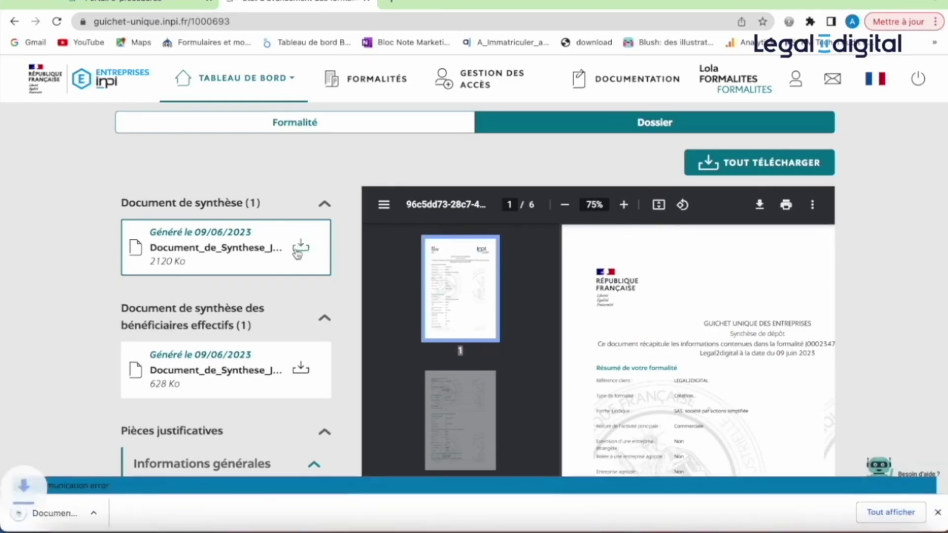
# - Read through the downloaded 6-page Document de synthèse PDF, then go back to the INPI dossier
pyautogui.click(59, 517)
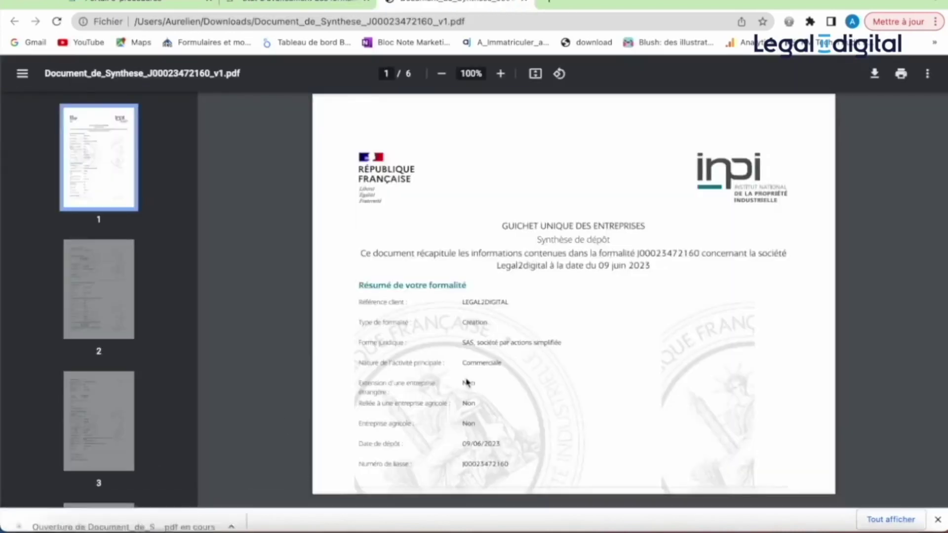
pyautogui.scroll(-2, 529, 377)
pyautogui.scroll(-5, 531, 377)
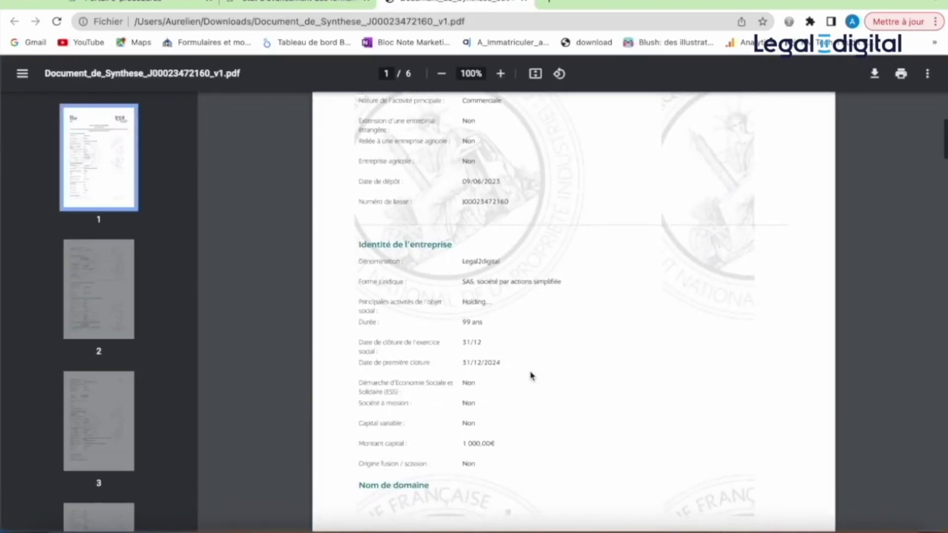
pyautogui.scroll(2, 531, 377)
pyautogui.scroll(2, 531, 376)
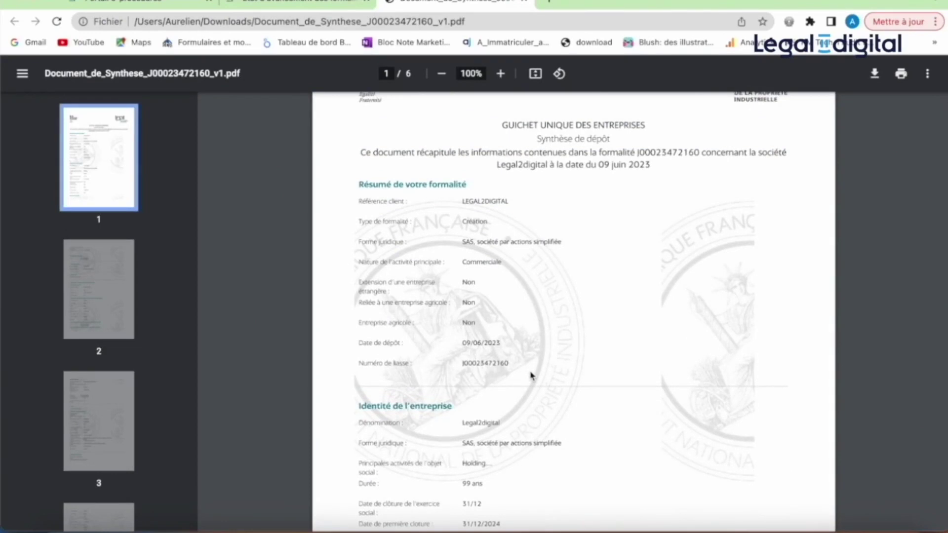
pyautogui.scroll(2, 530, 377)
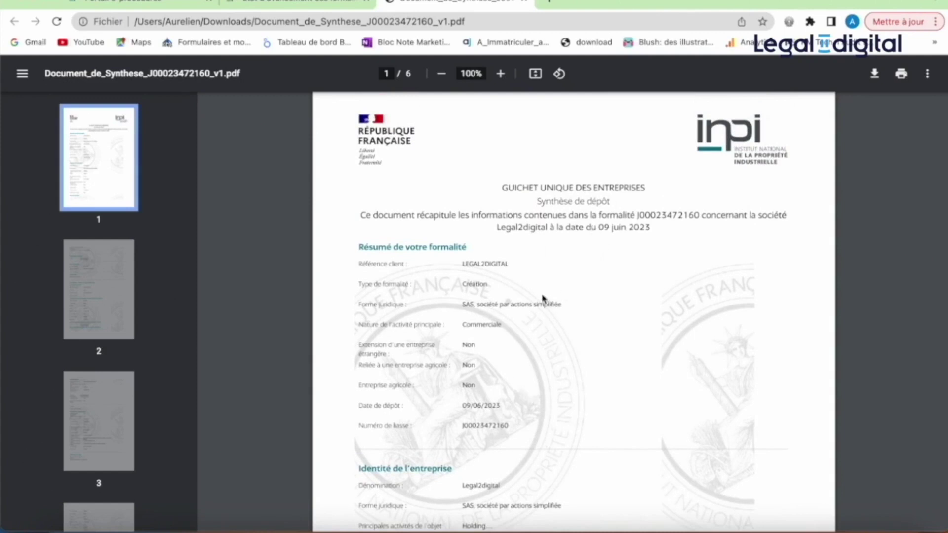
pyautogui.click(306, 2)
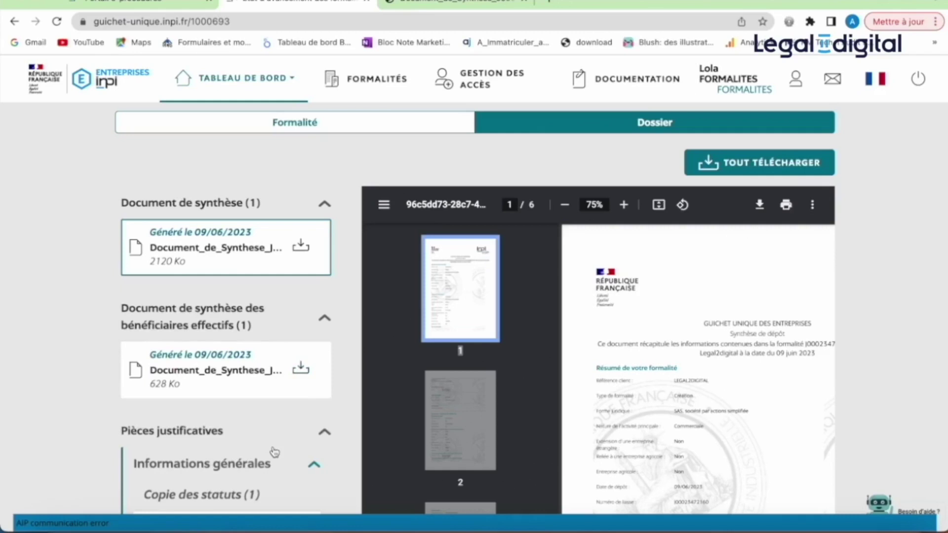
# - Start signing from the Formalité tab and confirm 'les informations de la formalité sont exactes'
pyautogui.scroll(-4, 275, 452)
pyautogui.scroll(4, 325, 229)
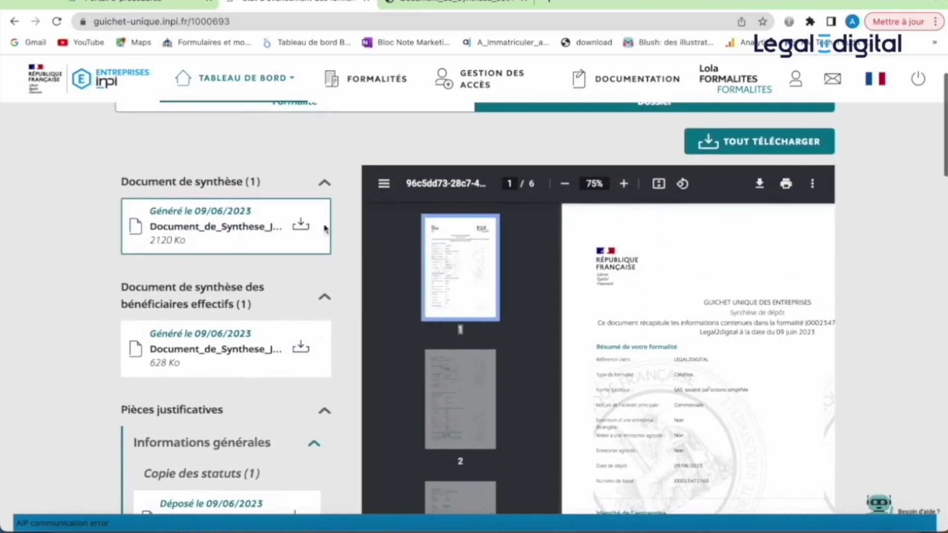
pyautogui.scroll(-1, 386, 149)
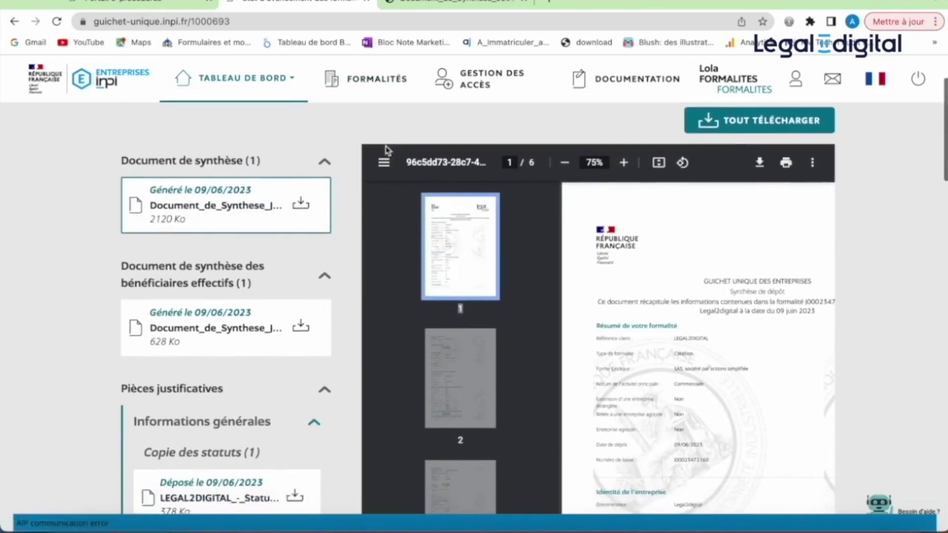
pyautogui.scroll(1, 386, 150)
pyautogui.click(370, 146)
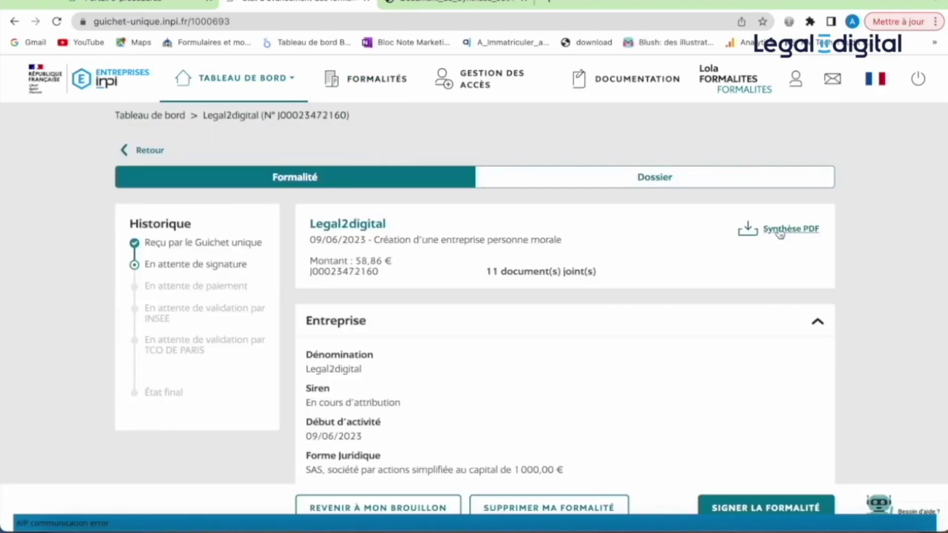
pyautogui.click(730, 507)
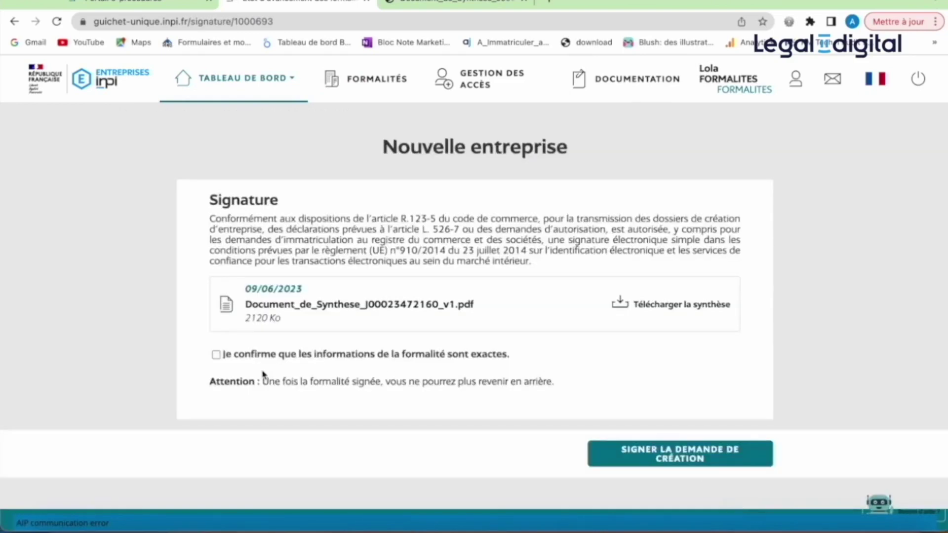
pyautogui.click(216, 356)
# - Sign the Legal2digital creation request and review the 58,86 € amount table
pyautogui.click(656, 459)
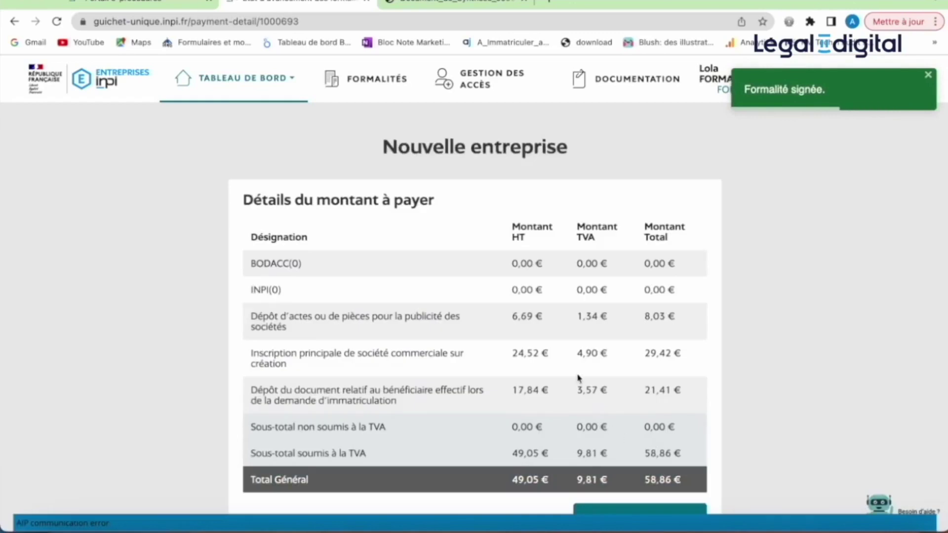
pyautogui.scroll(-2, 612, 390)
pyautogui.scroll(-1, 611, 387)
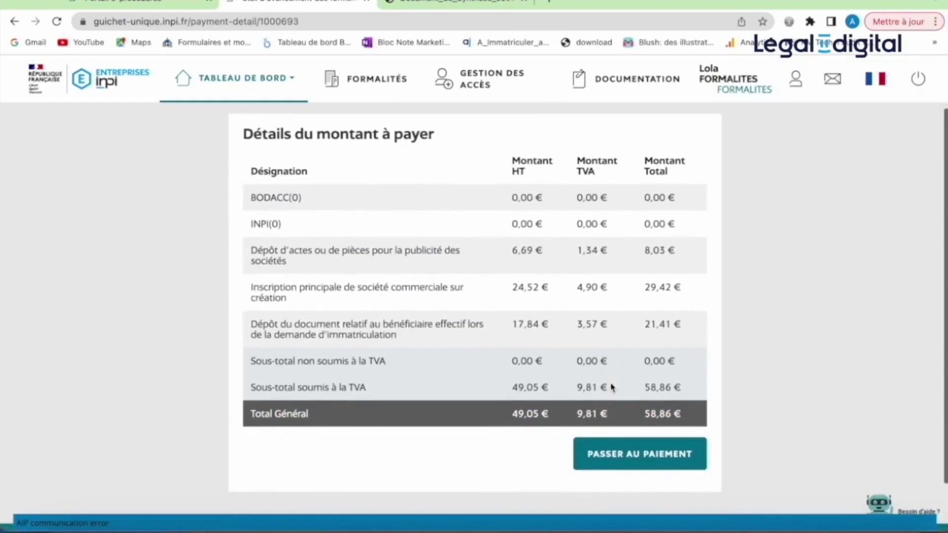
pyautogui.scroll(1, 611, 387)
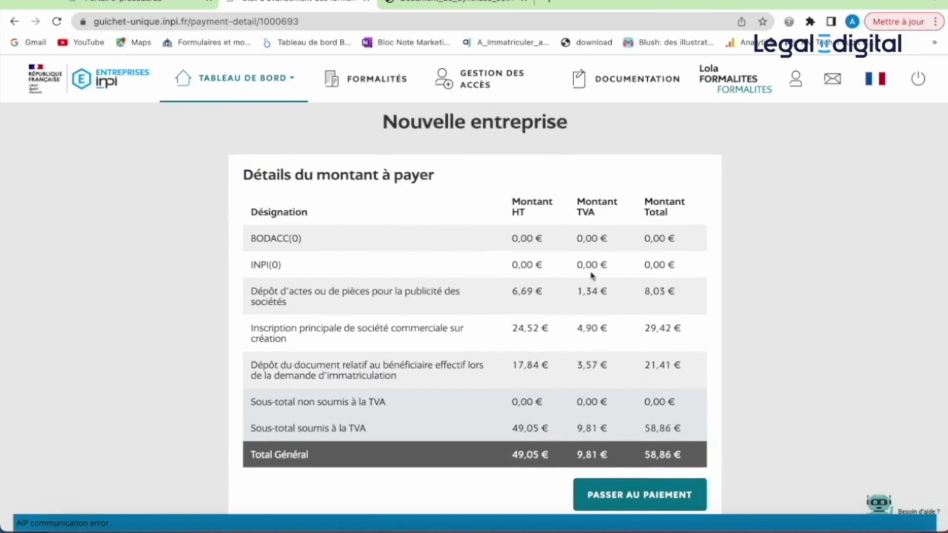
# - Proceed to payment and review the payment options: bank card or INPI client account
pyautogui.click(648, 498)
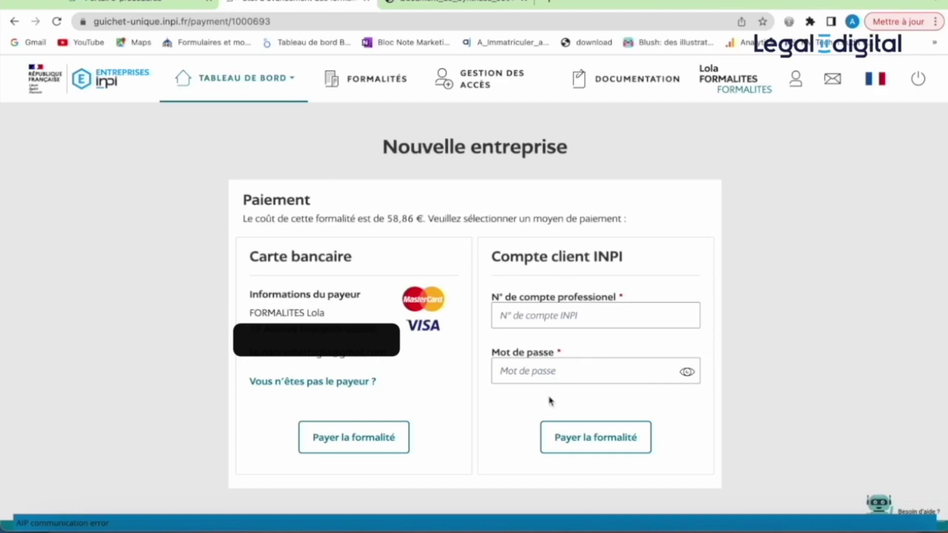
pyautogui.scroll(-2, 551, 399)
pyautogui.scroll(2, 552, 392)
pyautogui.moveTo(267, 89)
pyautogui.scroll(-2, 551, 396)
pyautogui.scroll(2, 551, 390)
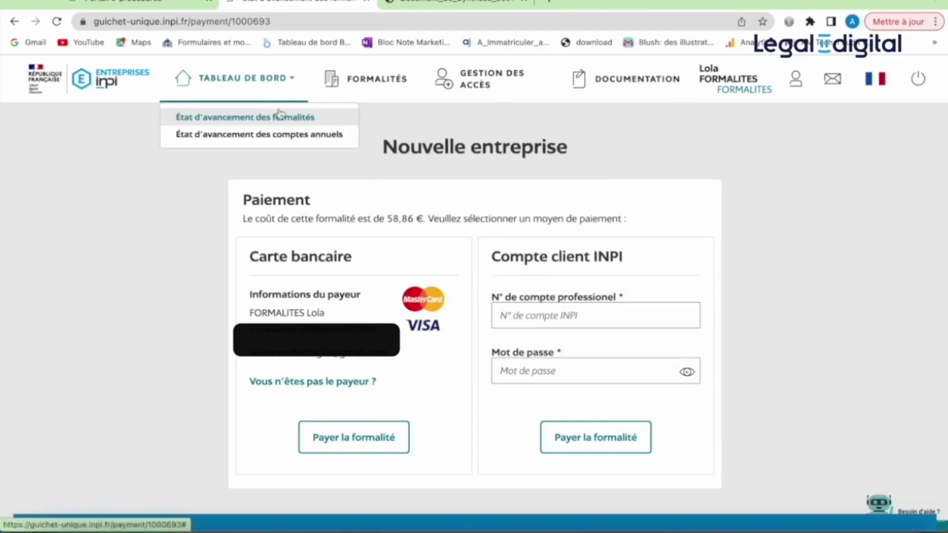
# - Show the formalities progress dashboard and its list of the 4 formalities awaiting payment
pyautogui.click(284, 119)
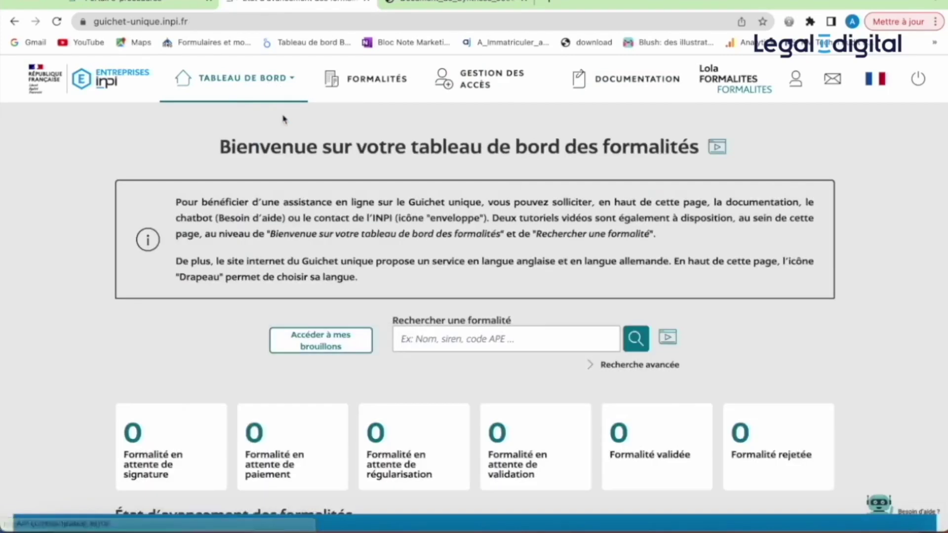
pyautogui.scroll(-3, 797, 357)
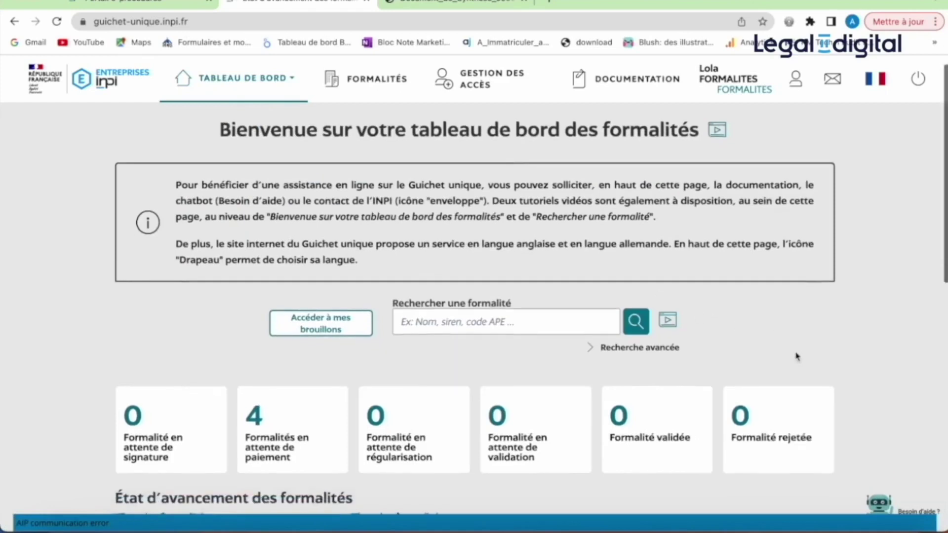
pyautogui.scroll(-2, 797, 356)
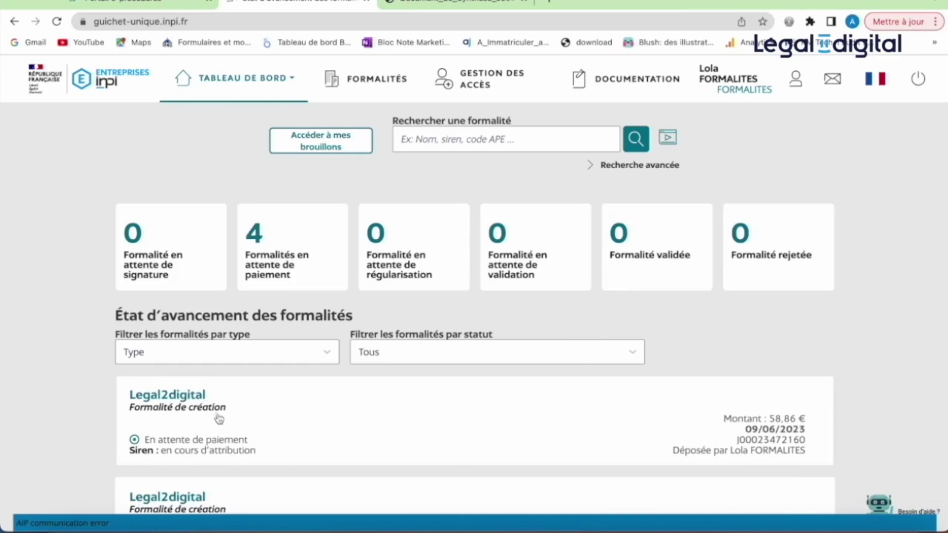
pyautogui.click(278, 430)
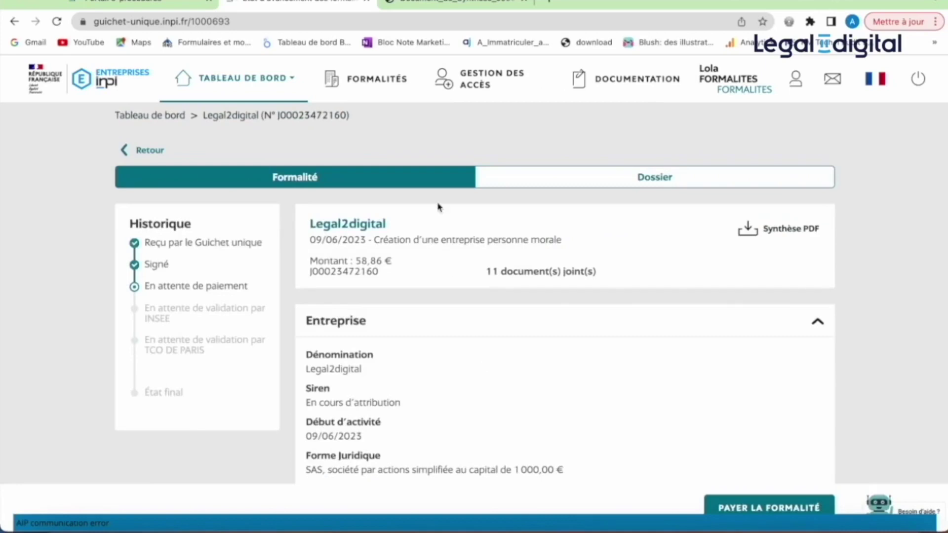
pyautogui.click(529, 183)
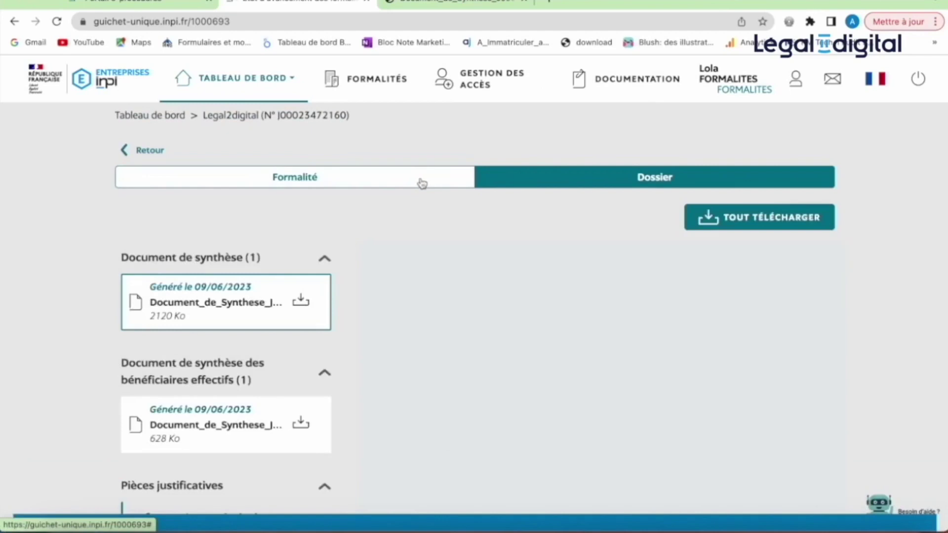
pyautogui.click(423, 183)
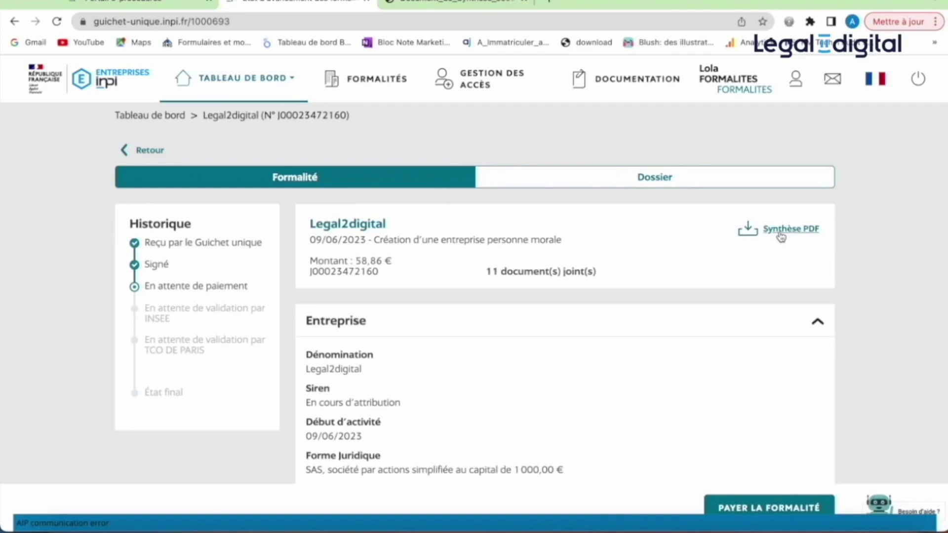
pyautogui.moveTo(273, 89)
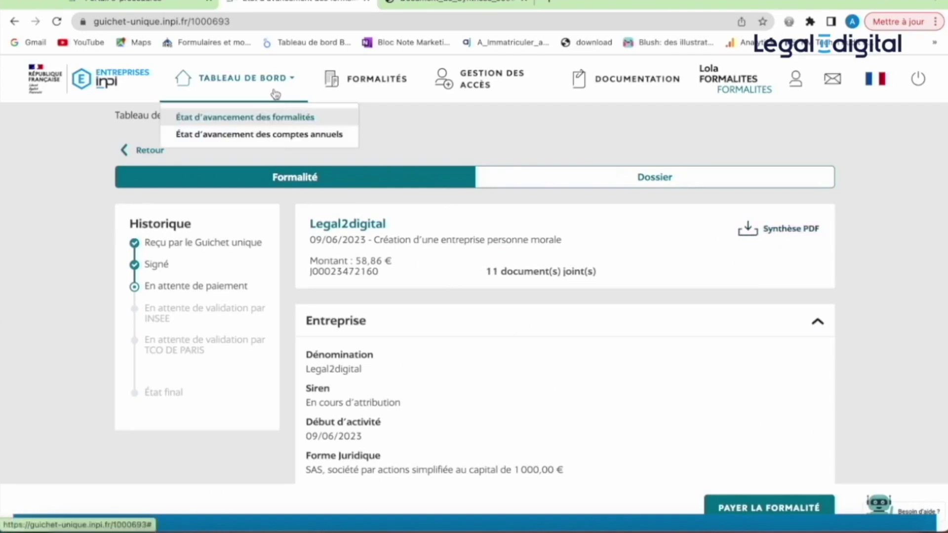
pyautogui.click(284, 115)
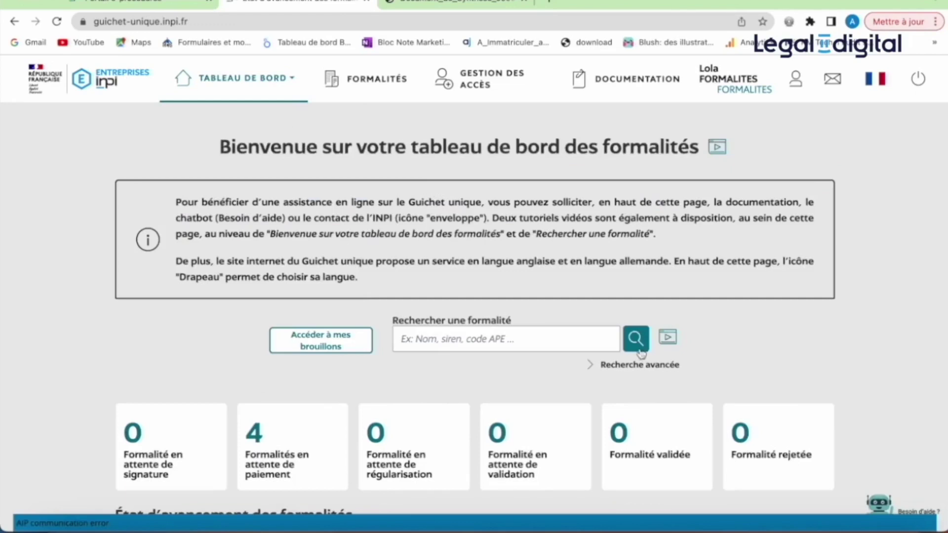
pyautogui.scroll(-4, 734, 342)
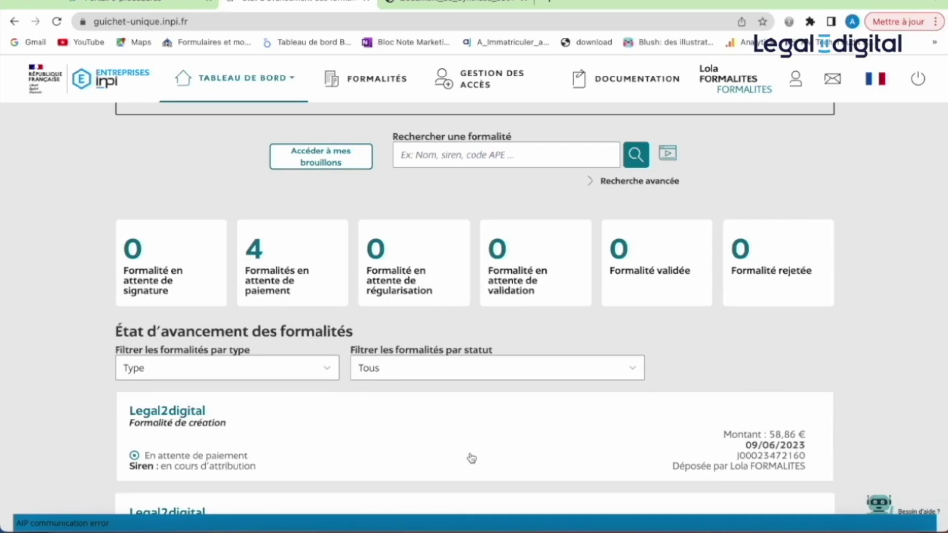
pyautogui.scroll(-1, 472, 459)
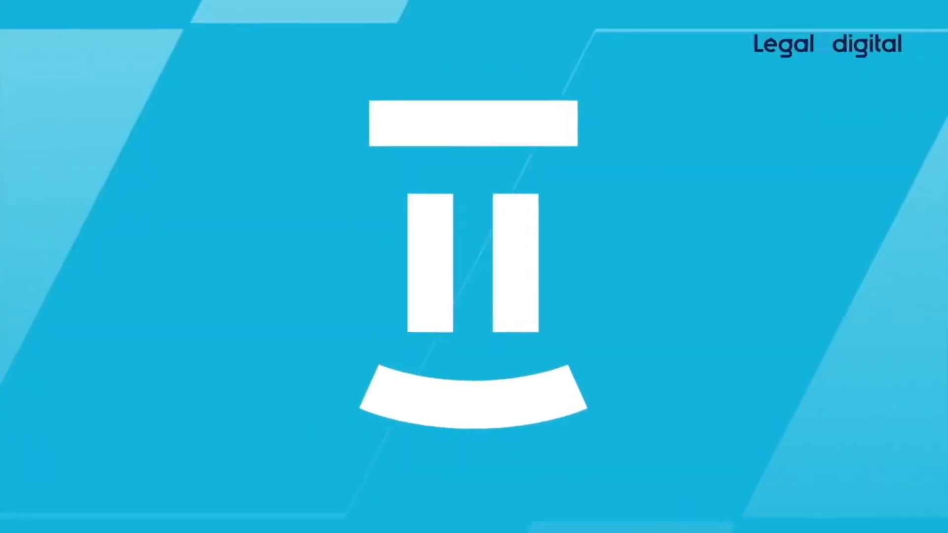